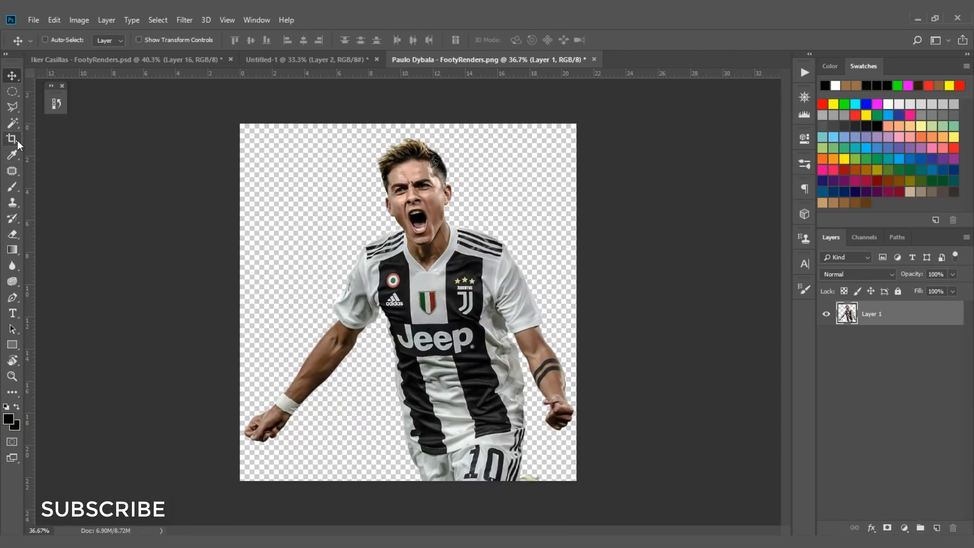
Crop the canvas to a 4:5 (8:10) ratio, expanding it with transparent space around the player.
click(13, 142)
click(71, 41)
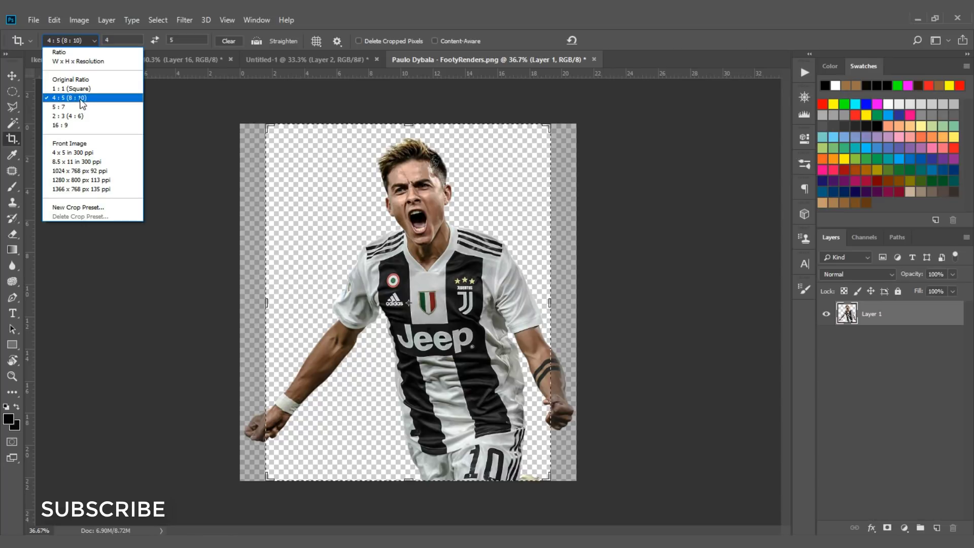
click(81, 100)
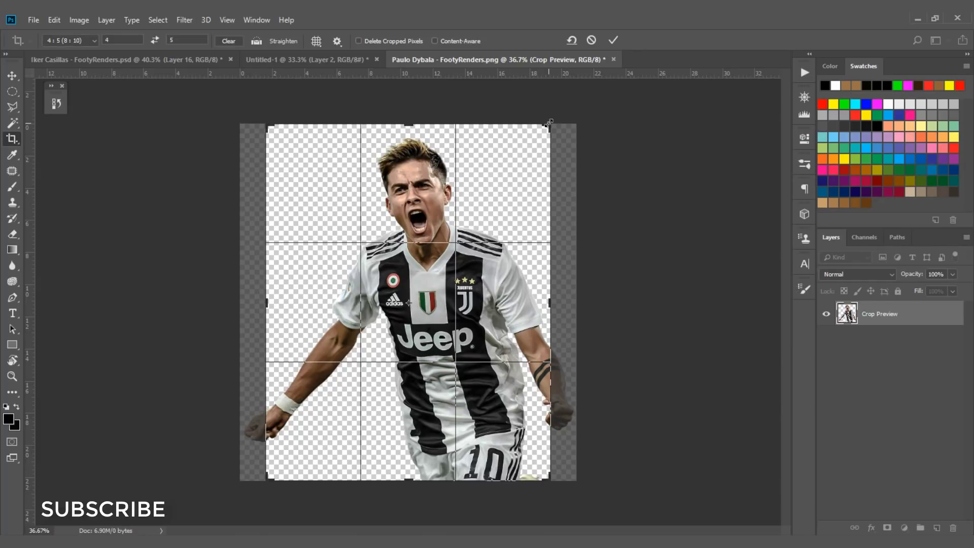
drag(548, 127, 592, 104)
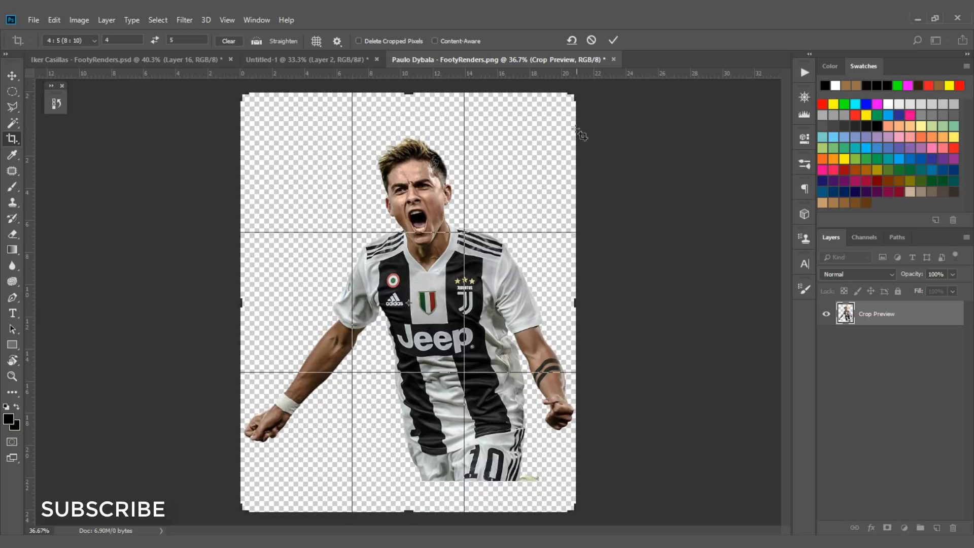
scroll(526, 181, down, 3)
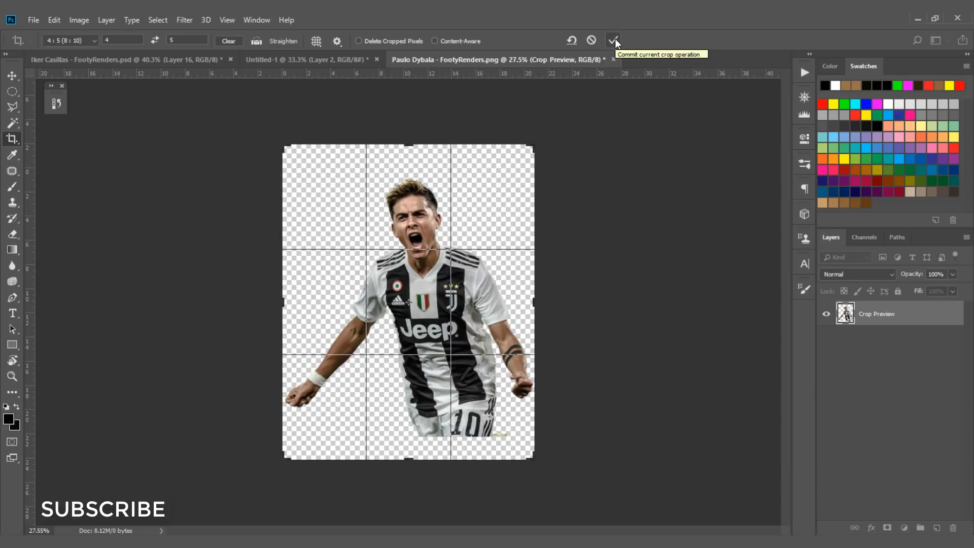
click(613, 40)
Rotate the player about -3.6°, scale him to about 104%, and move him down and right.
key(v)
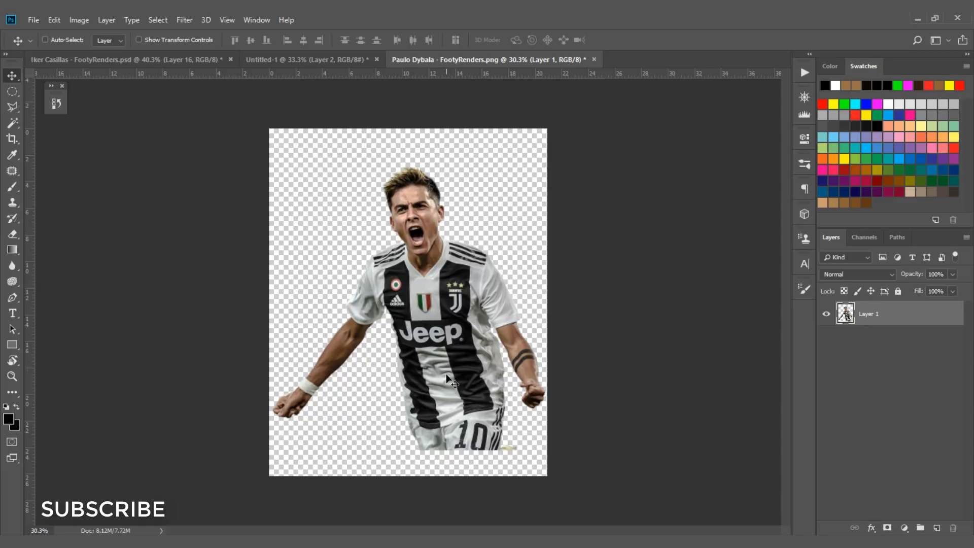
key(ctrl)
key(ctrl+t)
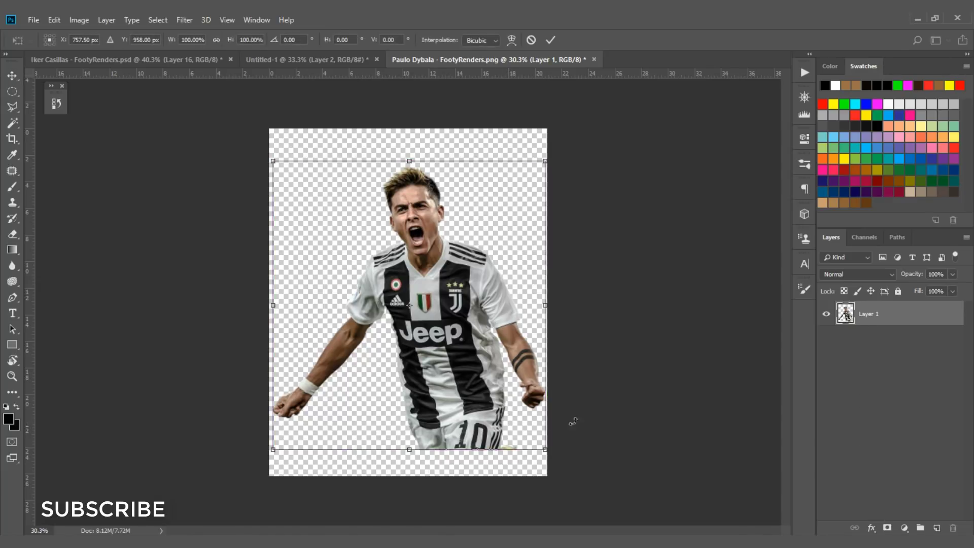
drag(613, 407, 616, 404)
drag(504, 417, 508, 437)
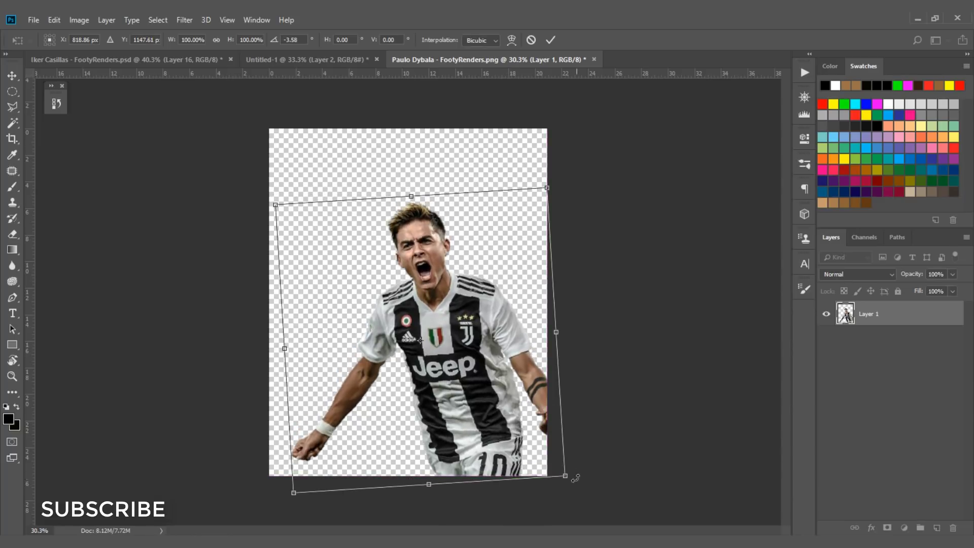
drag(565, 475, 539, 461)
click(550, 39)
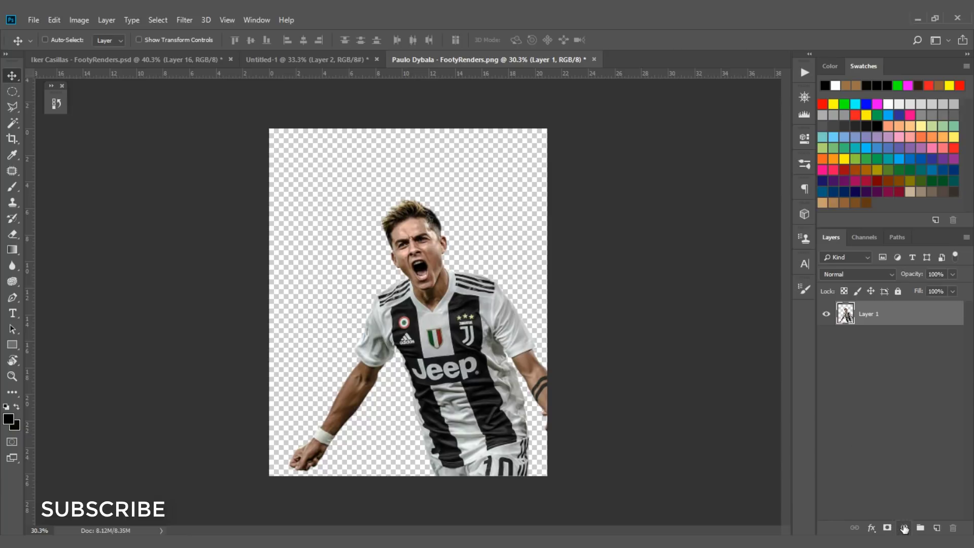
Add a Solid Color fill layer in dark grey #2e2e2e.
click(903, 528)
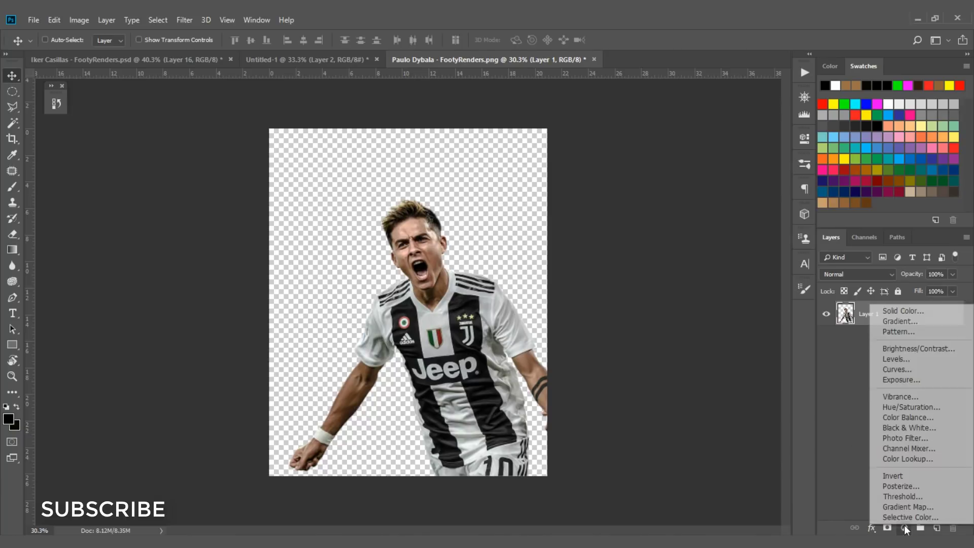
click(892, 312)
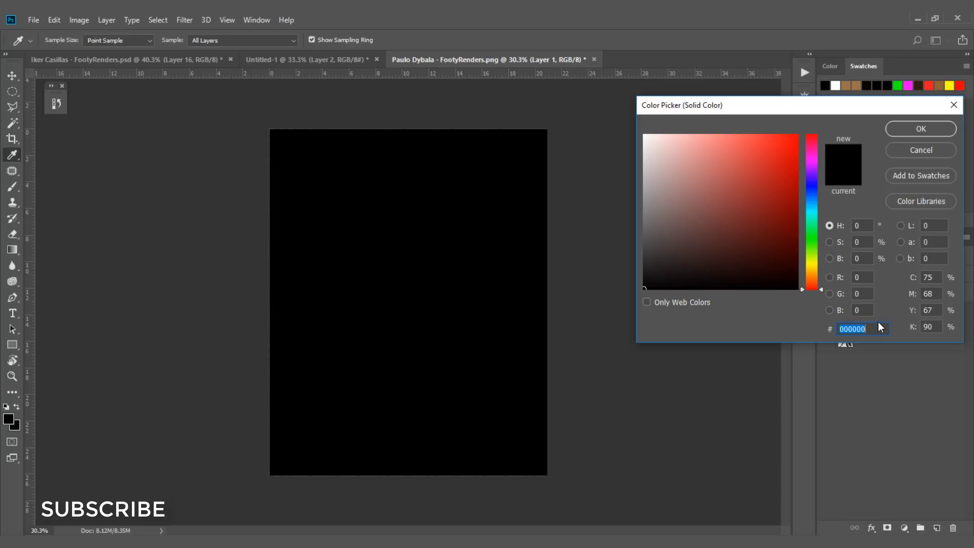
text(2e)
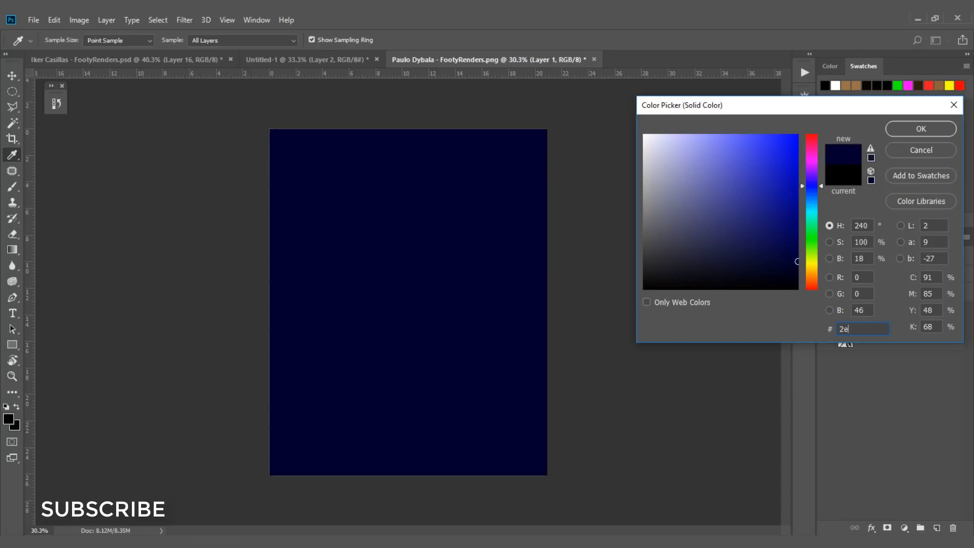
text(2e2e)
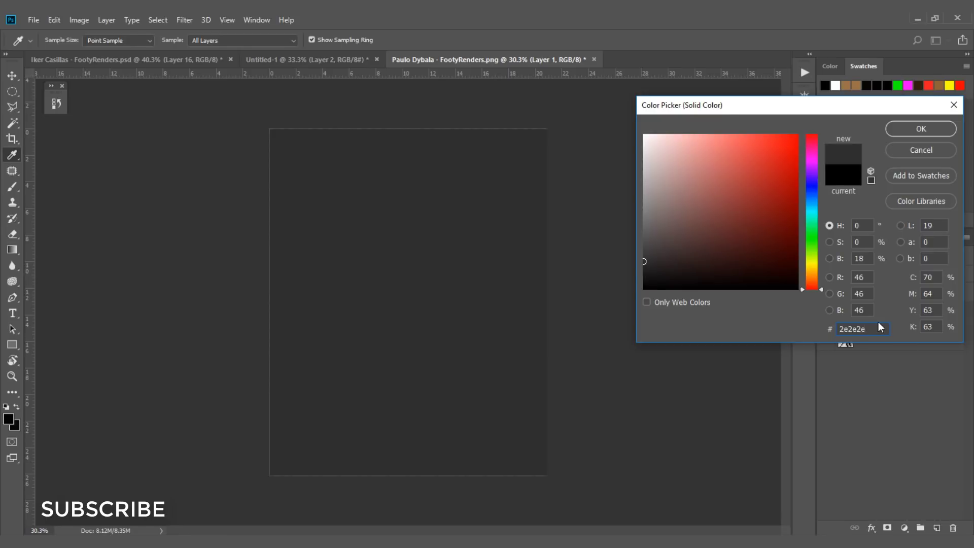
click(924, 130)
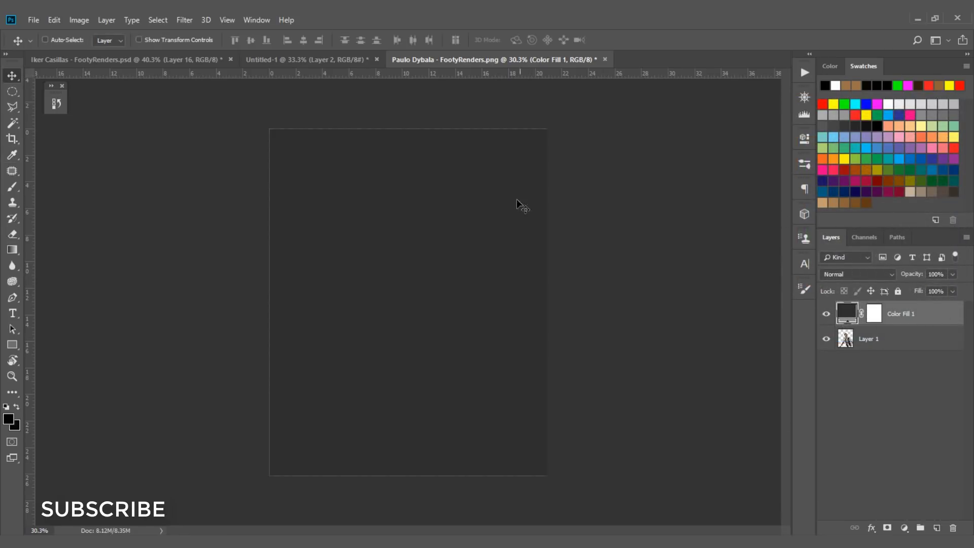
Bring the grunge texture layer from Untitled-1 into the Dybala poster.
click(334, 60)
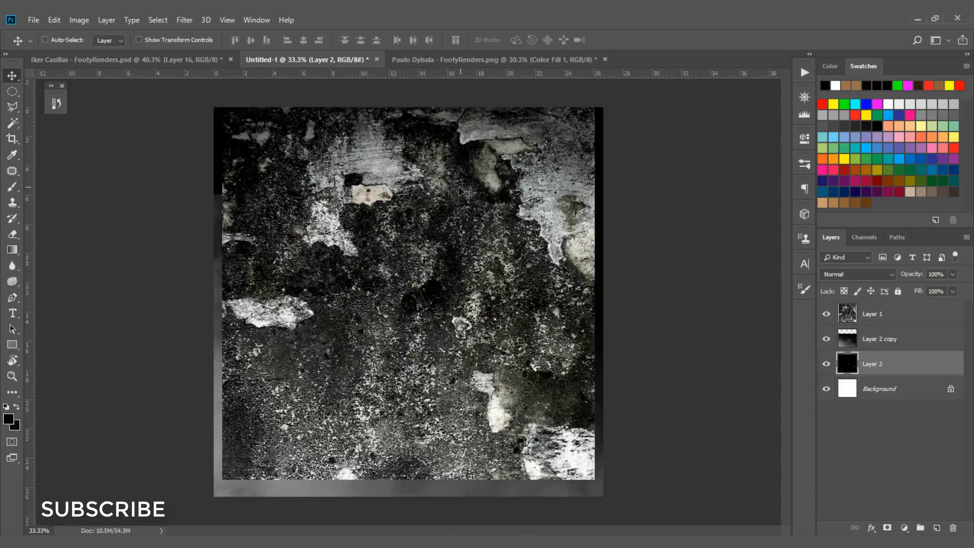
click(869, 316)
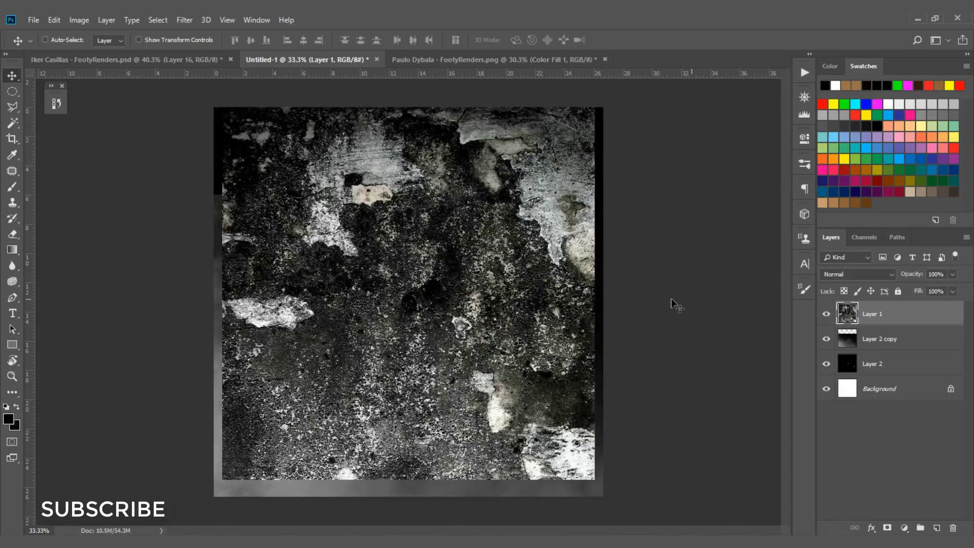
drag(495, 274, 499, 248)
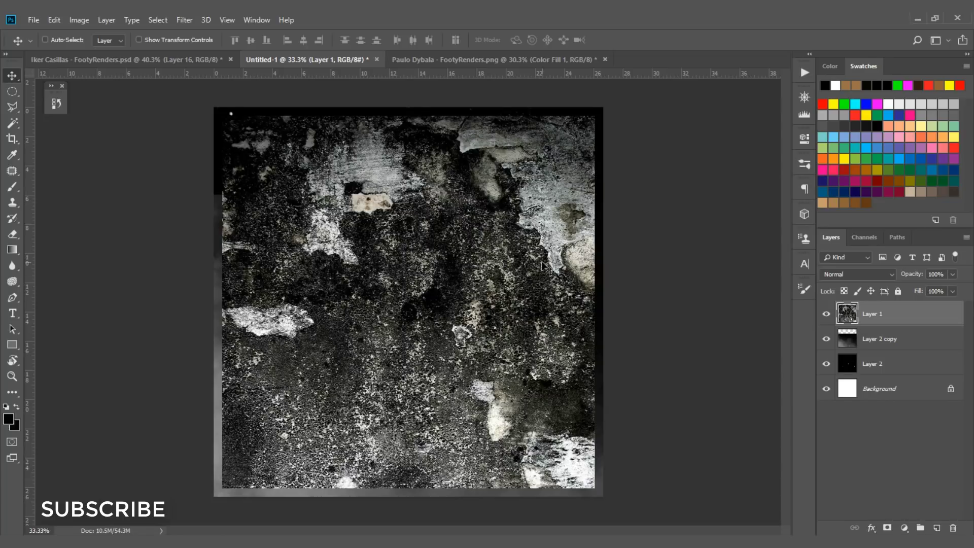
drag(456, 129, 440, 305)
drag(475, 270, 468, 264)
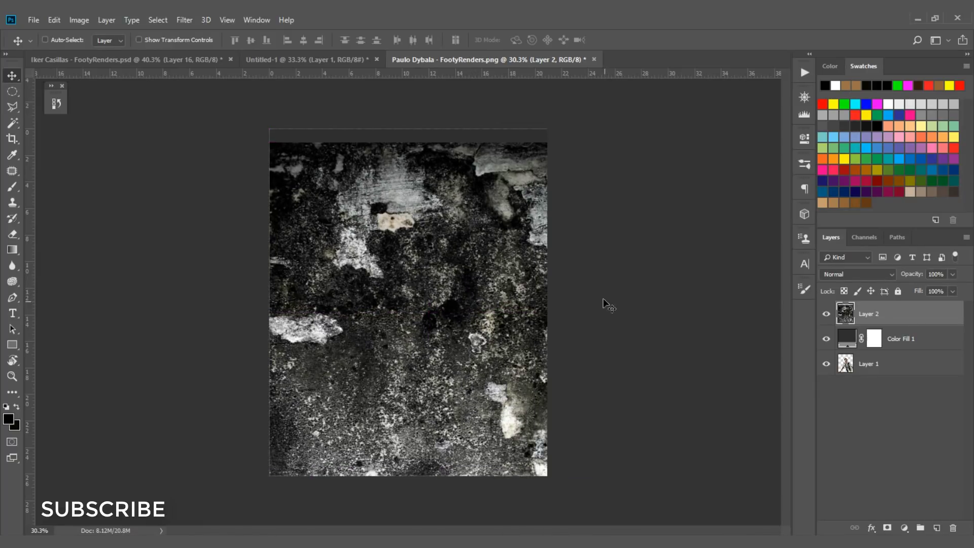
Scale the texture to about 110% and shift it right so it fills the canvas.
key(ctrl+t)
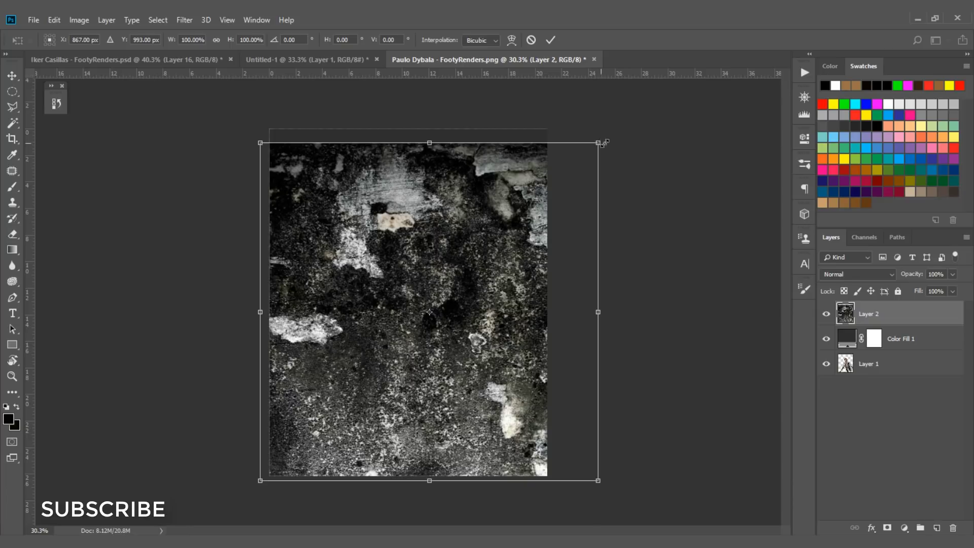
drag(604, 143, 625, 136)
drag(547, 187, 553, 179)
drag(494, 188, 501, 190)
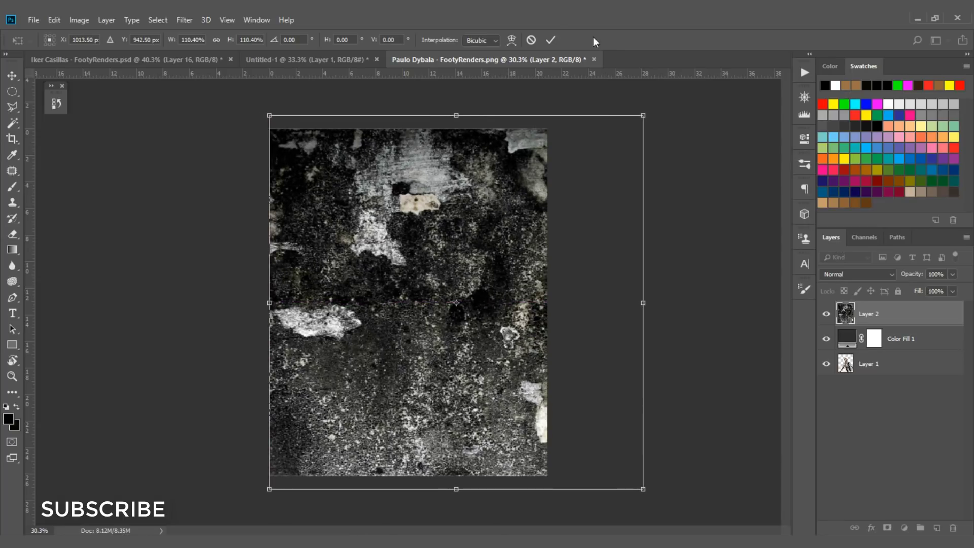
key(Return)
Blend Layer 2 in Darken mode at 40% fill and move the player layer above it.
click(835, 273)
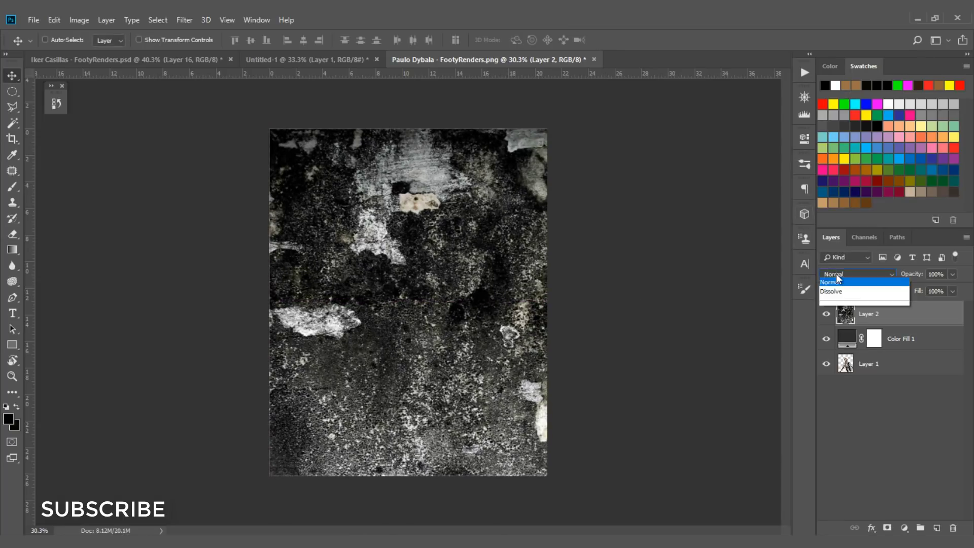
click(840, 55)
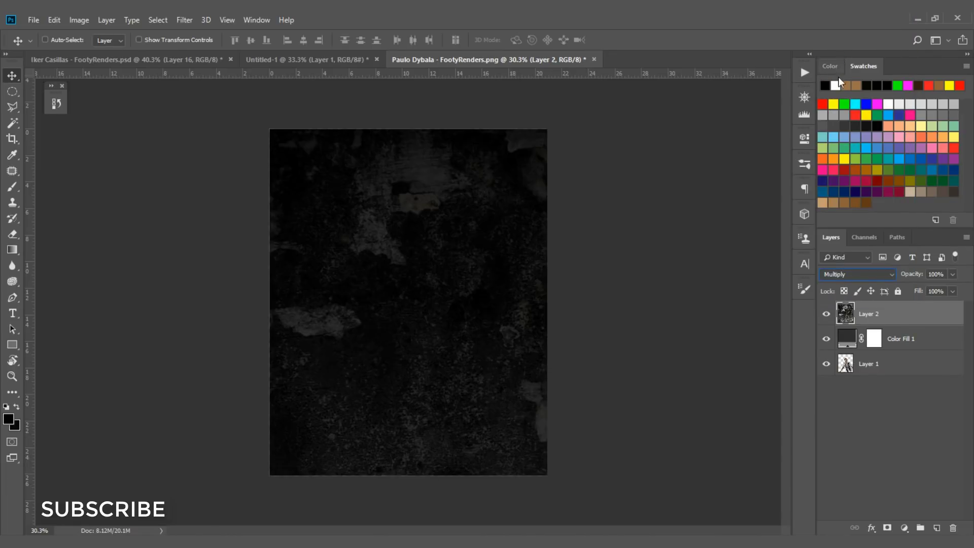
click(836, 274)
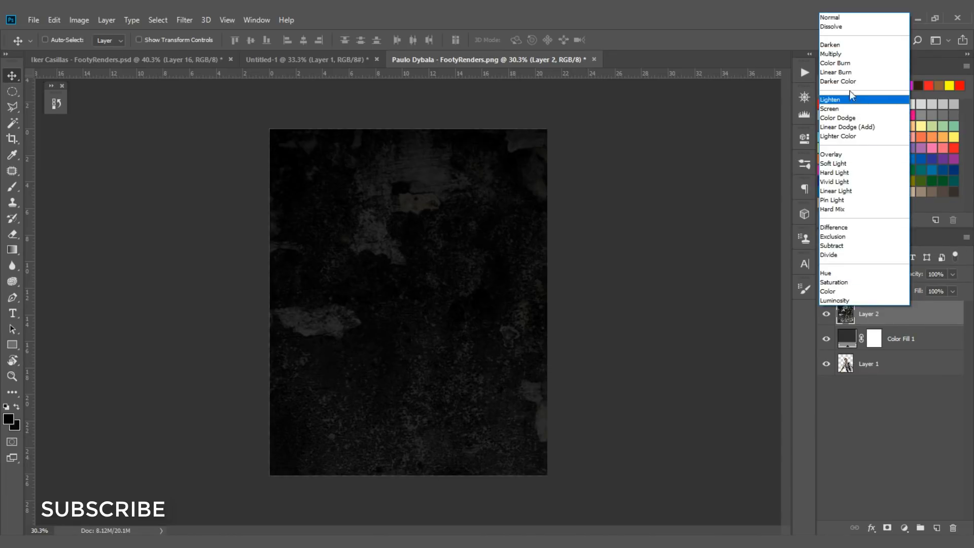
click(849, 46)
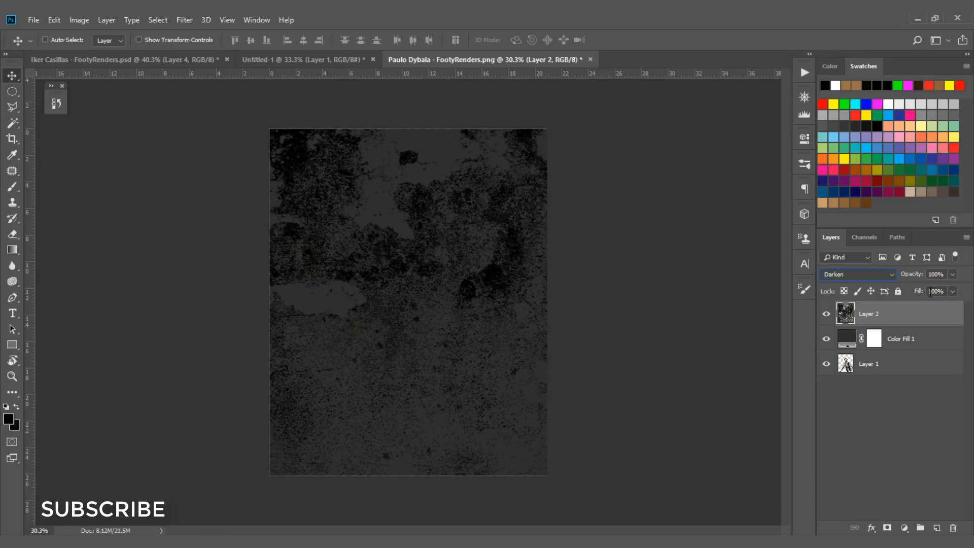
drag(918, 293, 883, 299)
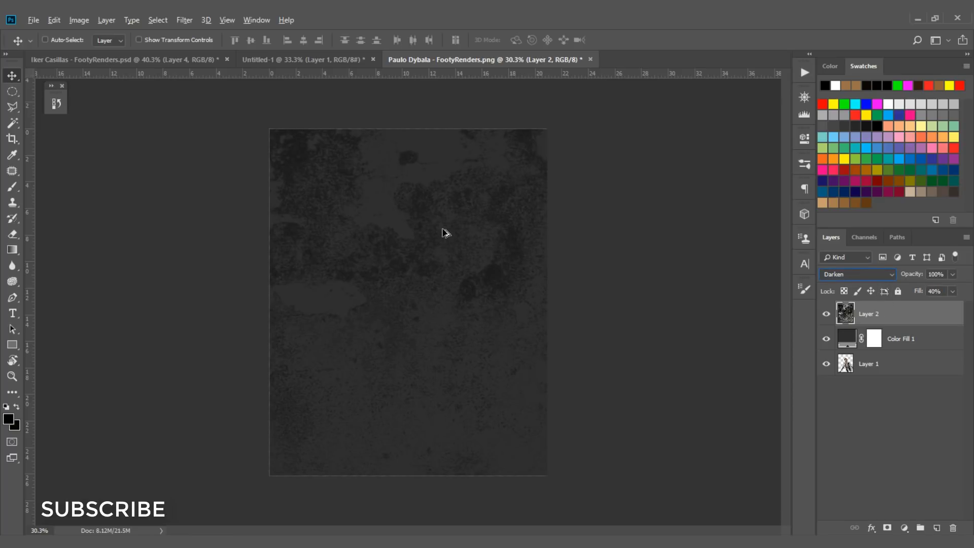
click(892, 363)
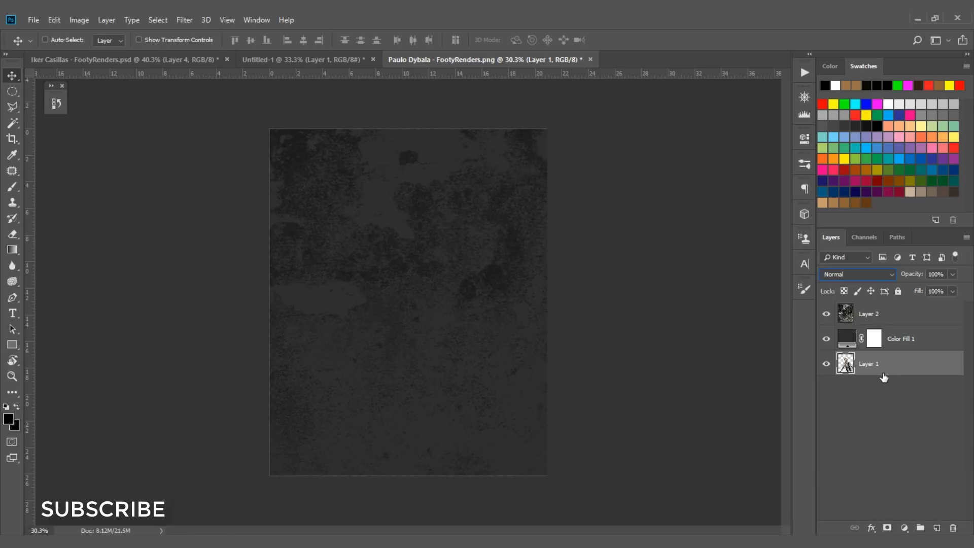
drag(878, 372, 882, 304)
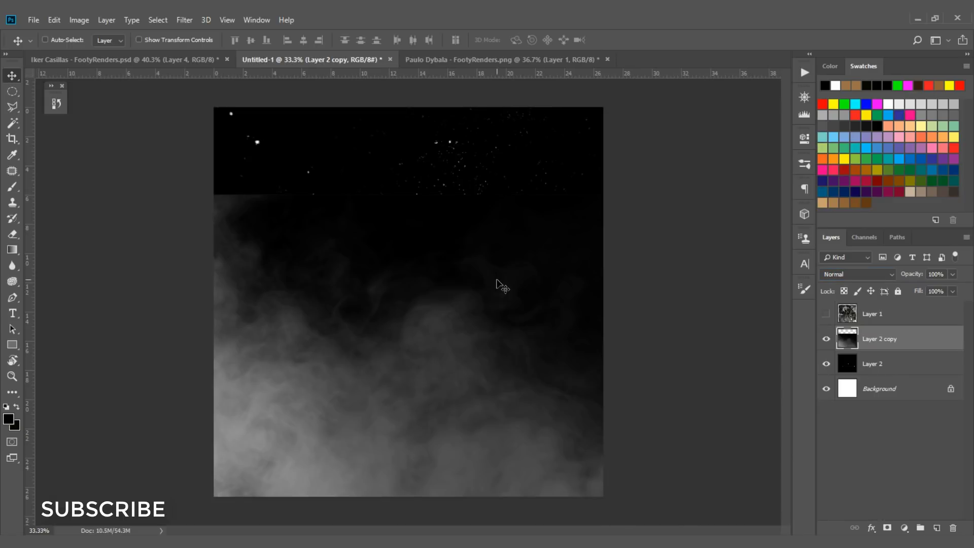
Bring the texture copy into the poster beneath the player and move it lower on the canvas.
drag(496, 278, 489, 234)
key(ctrl+0)
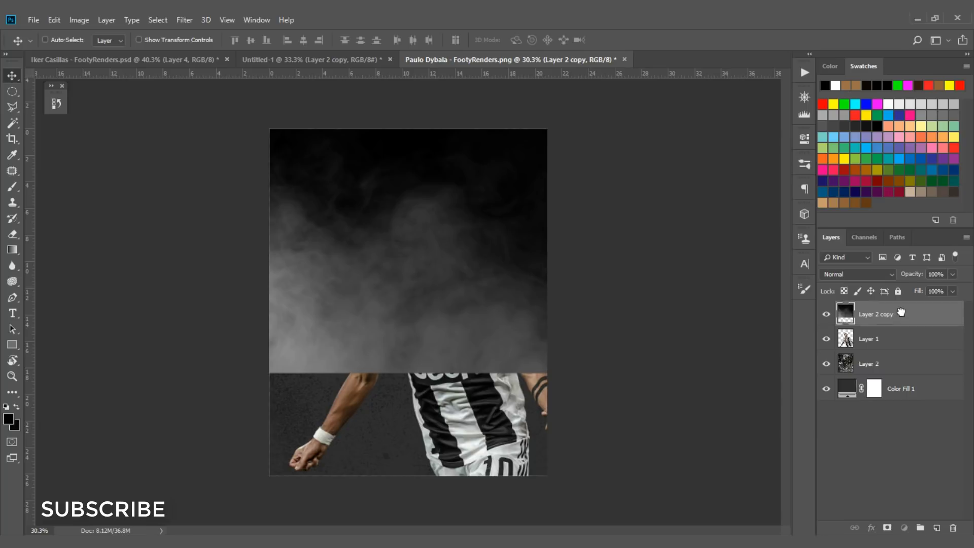
drag(899, 312, 905, 345)
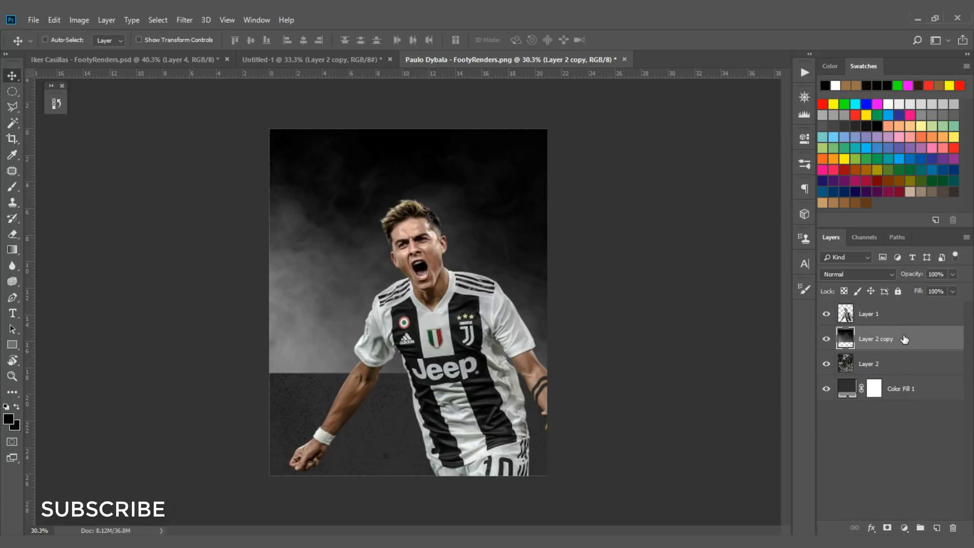
drag(454, 246, 455, 321)
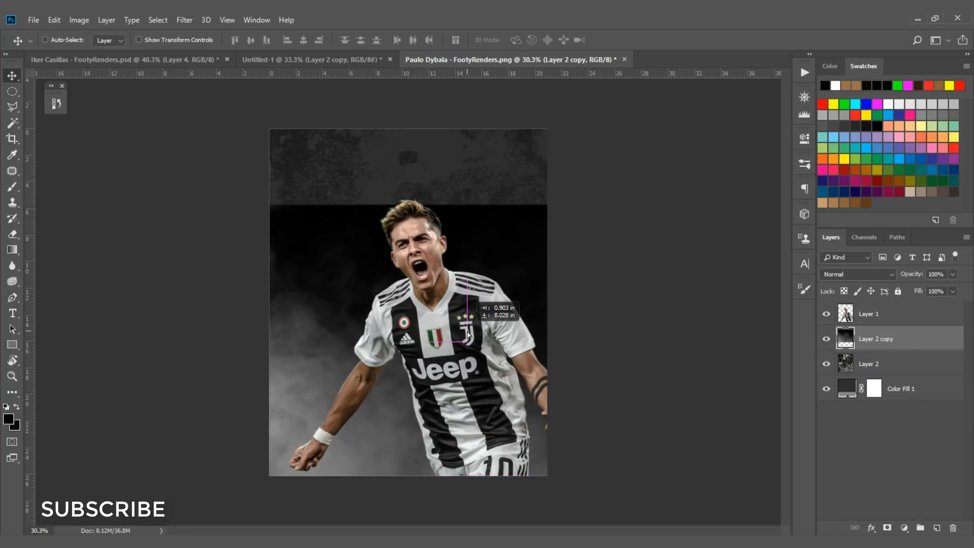
Set Layer 2 copy's blend mode to Screen.
click(869, 276)
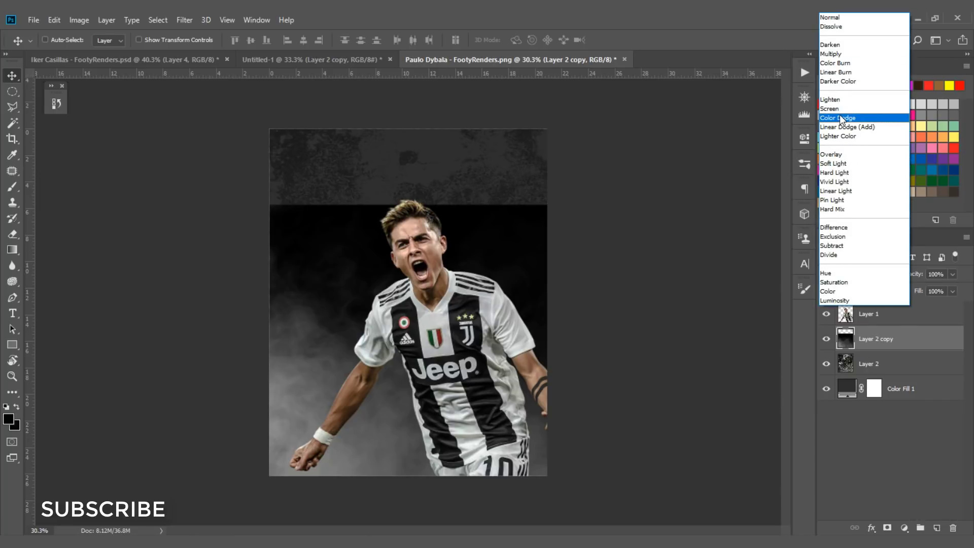
click(837, 108)
scroll(233, 376, up, 1)
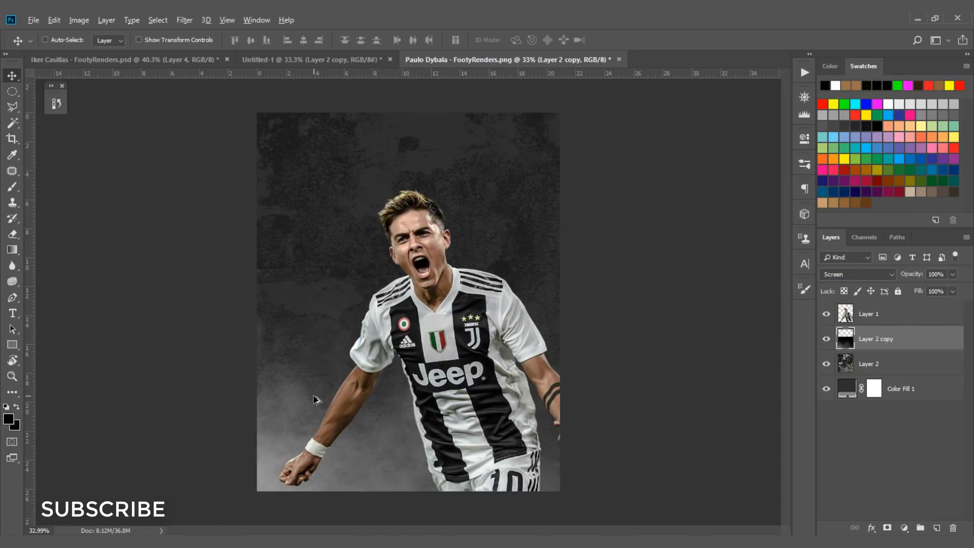
scroll(228, 339, up, 5)
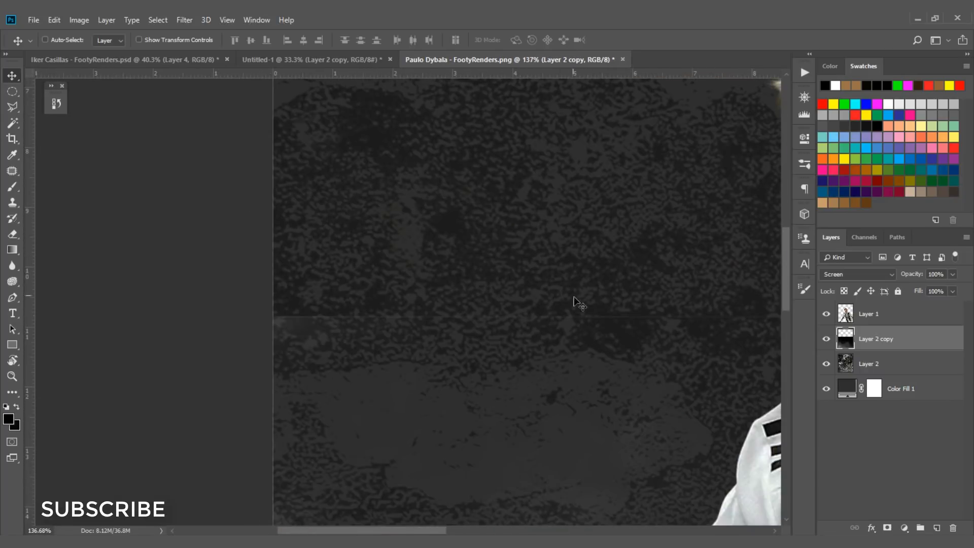
scroll(326, 322, right, 10)
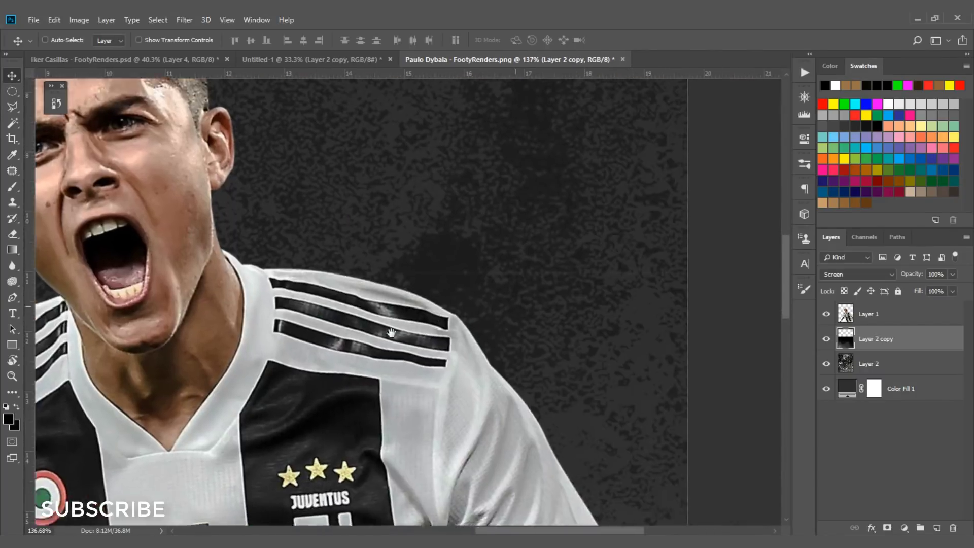
scroll(307, 304, down, 5)
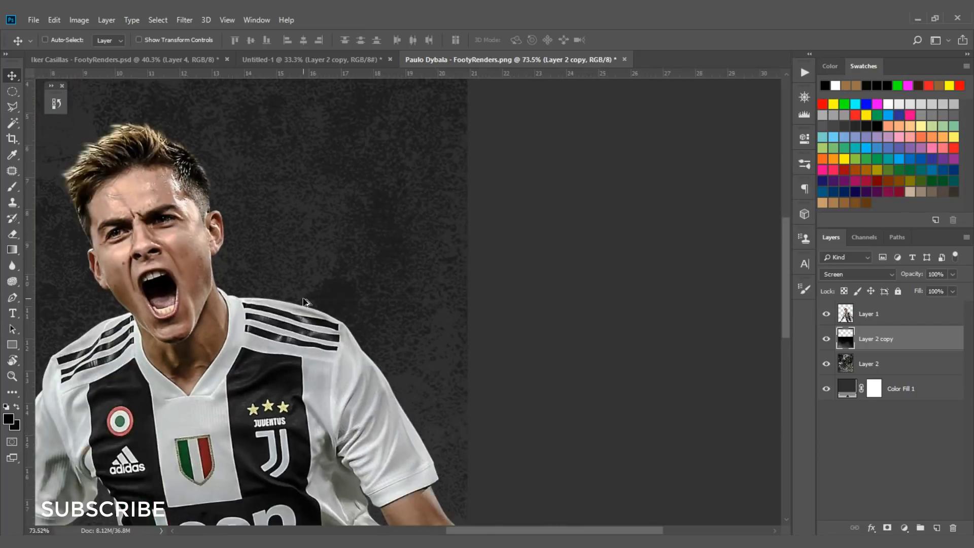
scroll(343, 321, up, 1)
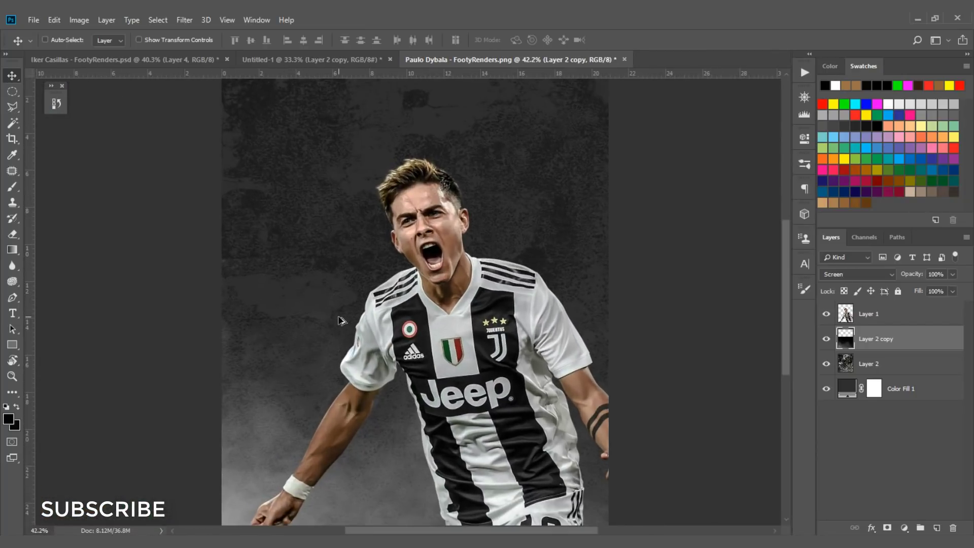
Add a layer mask to Layer 2 copy and set the foreground colour to black #000000.
click(886, 527)
scroll(257, 278, up, 2)
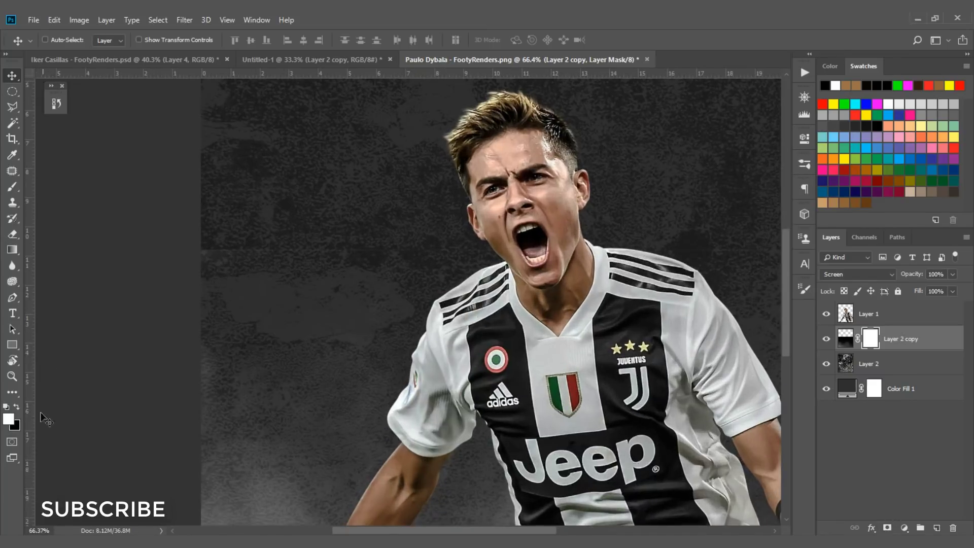
click(8, 418)
text(000000)
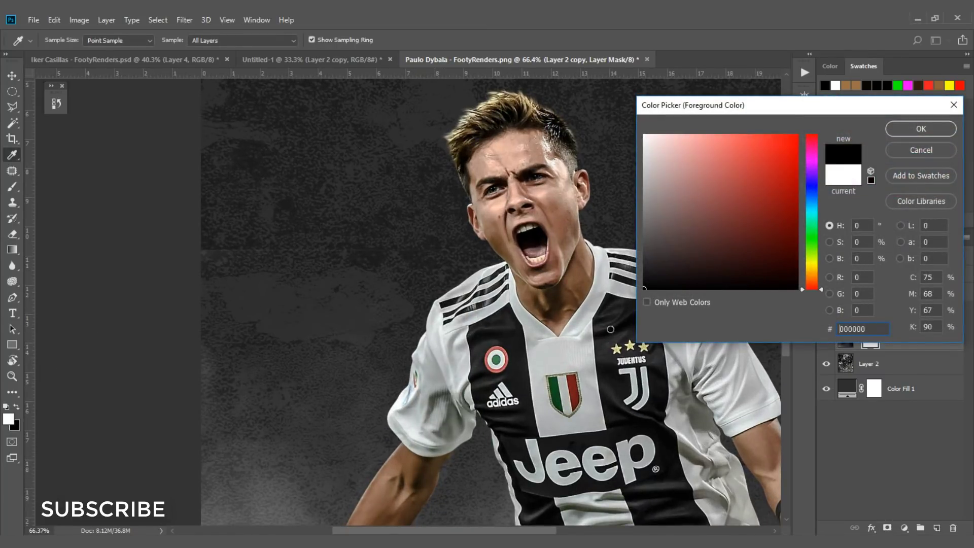
click(917, 130)
Paint a black band across the middle of the mask with a 328 px brush at 100% flow.
key(b)
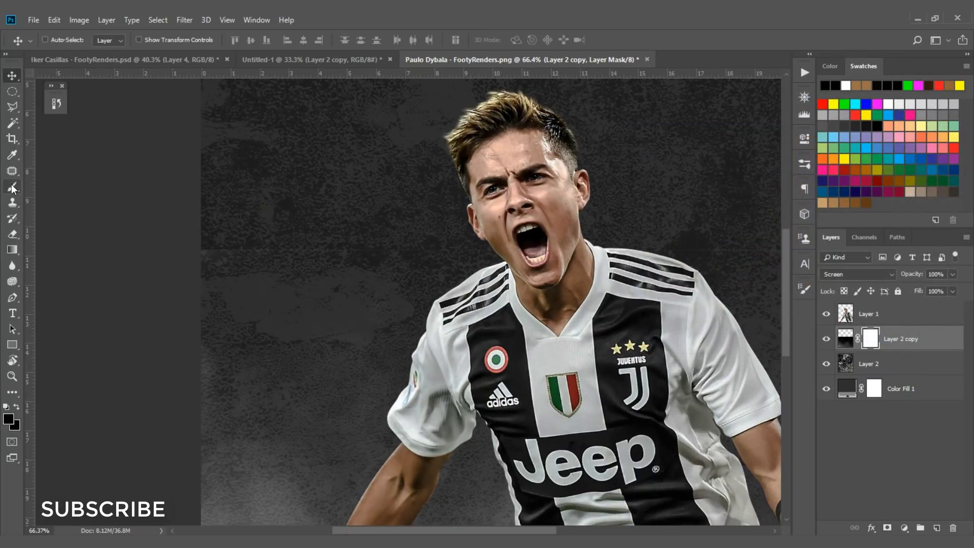
mouse_move(354, 196)
mouse_down()
mouse_move(366, 285)
mouse_move(361, 373)
mouse_move(365, 224)
mouse_up()
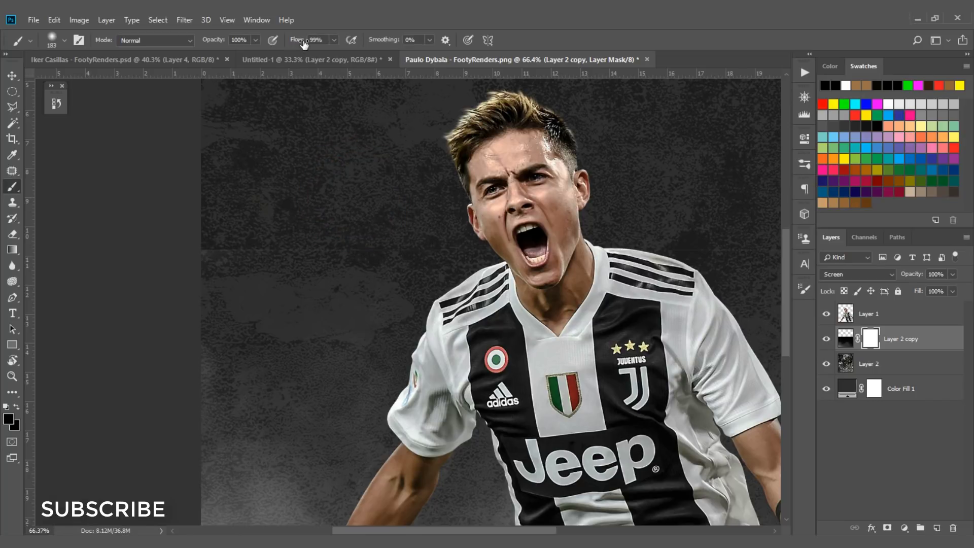
drag(300, 40, 348, 43)
mouse_move(272, 224)
mouse_down()
mouse_move(217, 245)
mouse_move(621, 252)
mouse_up()
drag(677, 229, 385, 230)
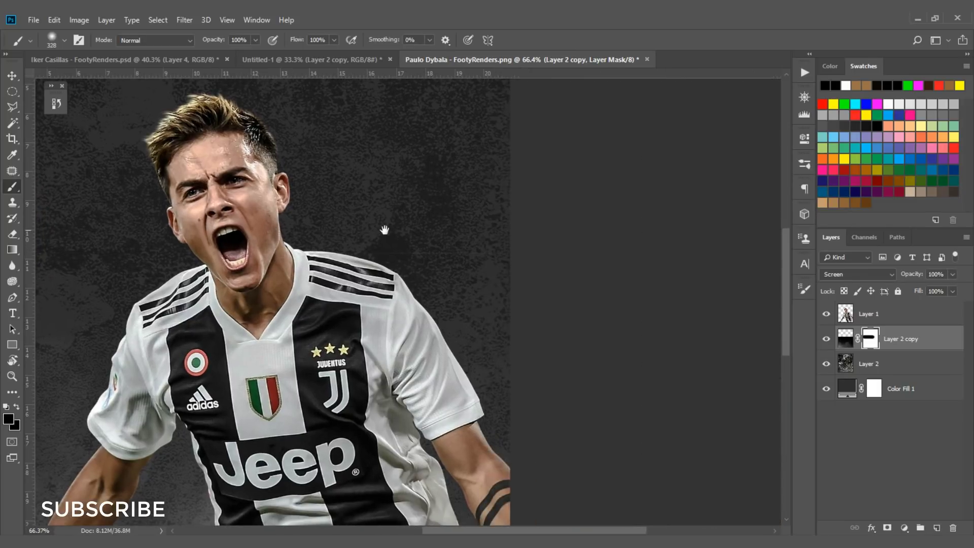
drag(285, 252, 565, 255)
scroll(383, 249, down, 6)
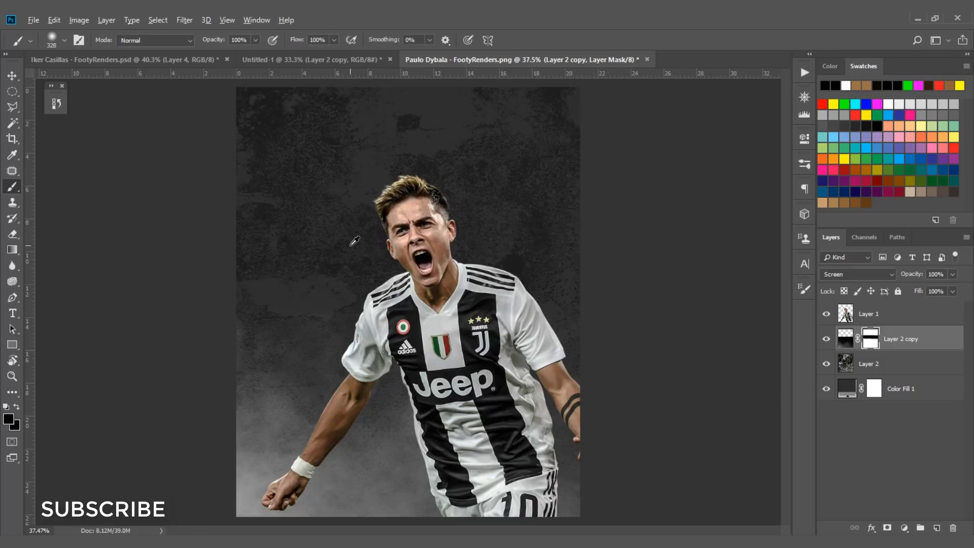
scroll(355, 241, up, 3)
scroll(640, 260, up, 7)
drag(433, 244, 646, 254)
scroll(426, 255, down, 12)
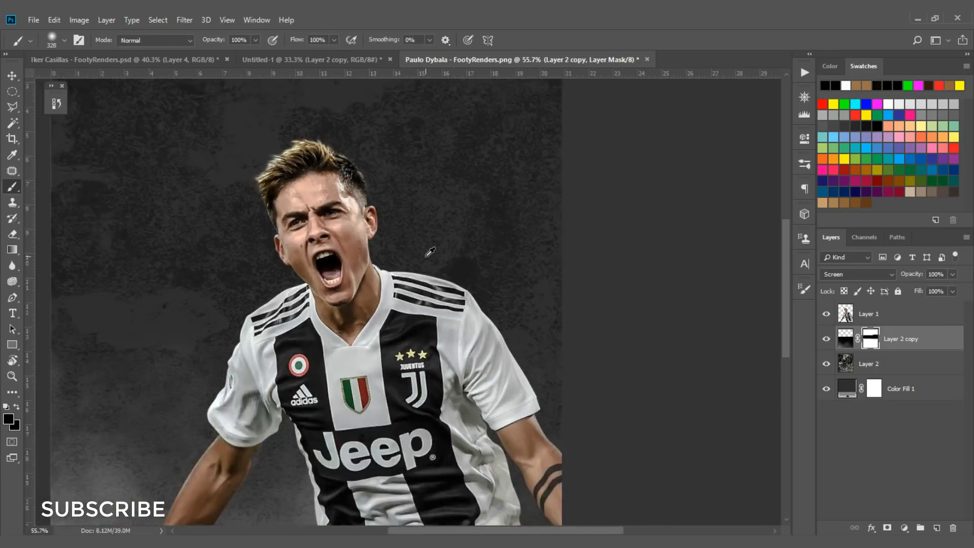
scroll(431, 251, up, 5)
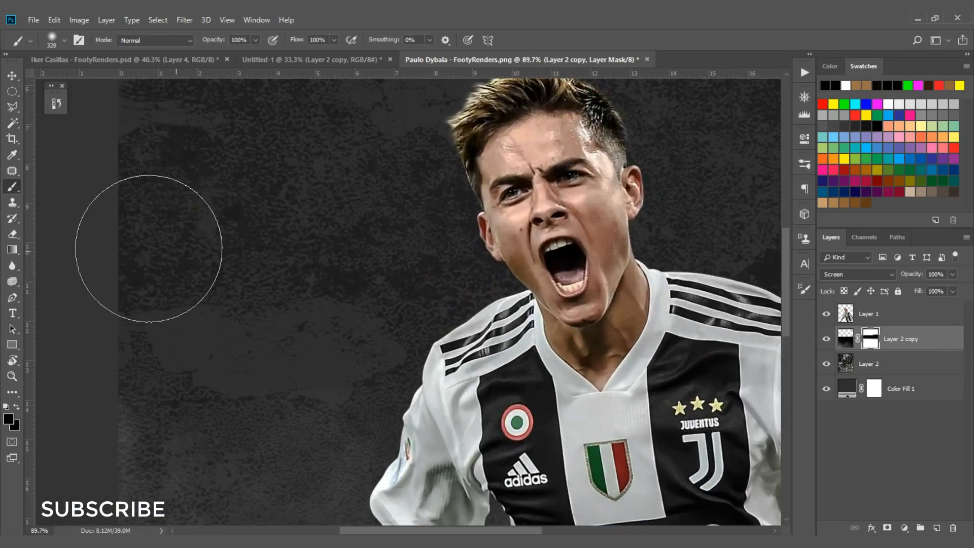
scroll(509, 241, down, 5)
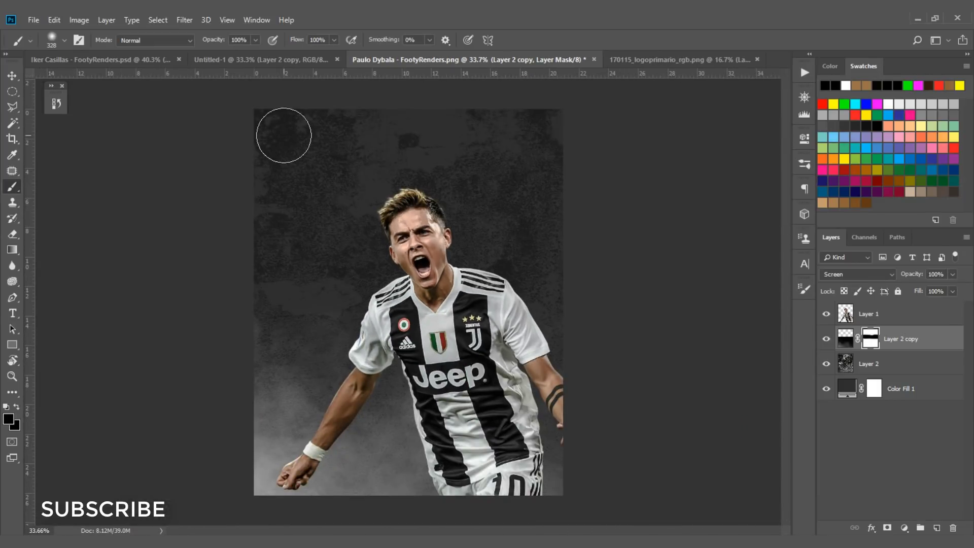
Drag the black Juventus J logo into the Dybala poster as Layer 3, accepting the bit-depth conversion.
click(689, 59)
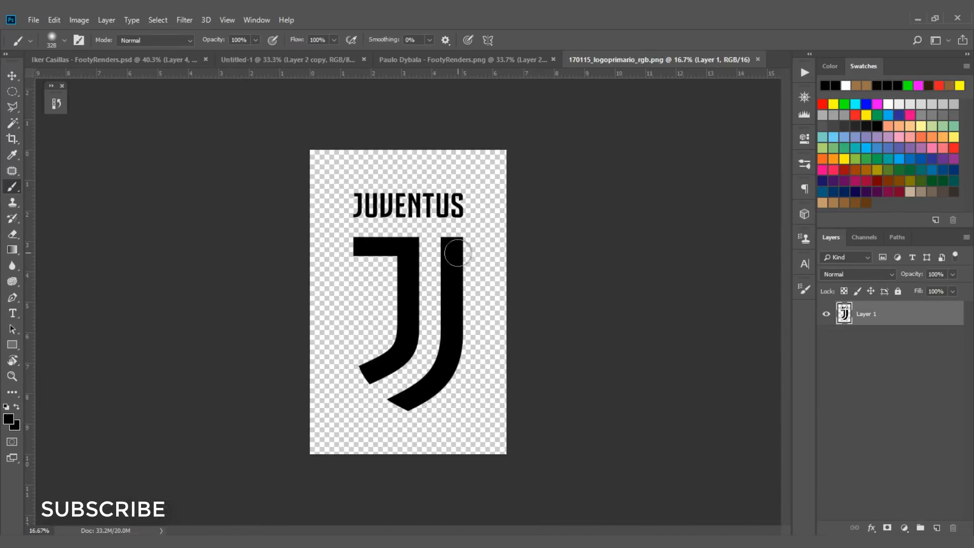
click(12, 76)
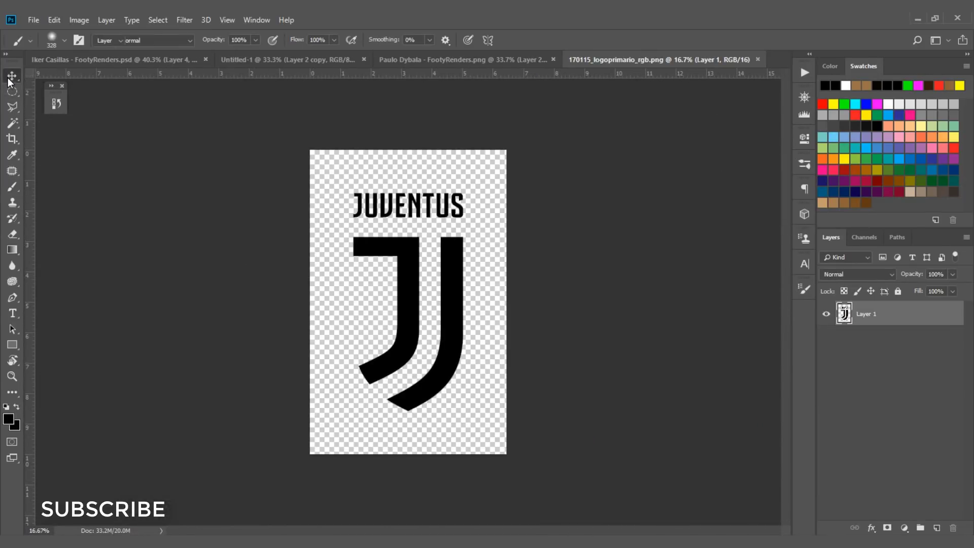
click(163, 57)
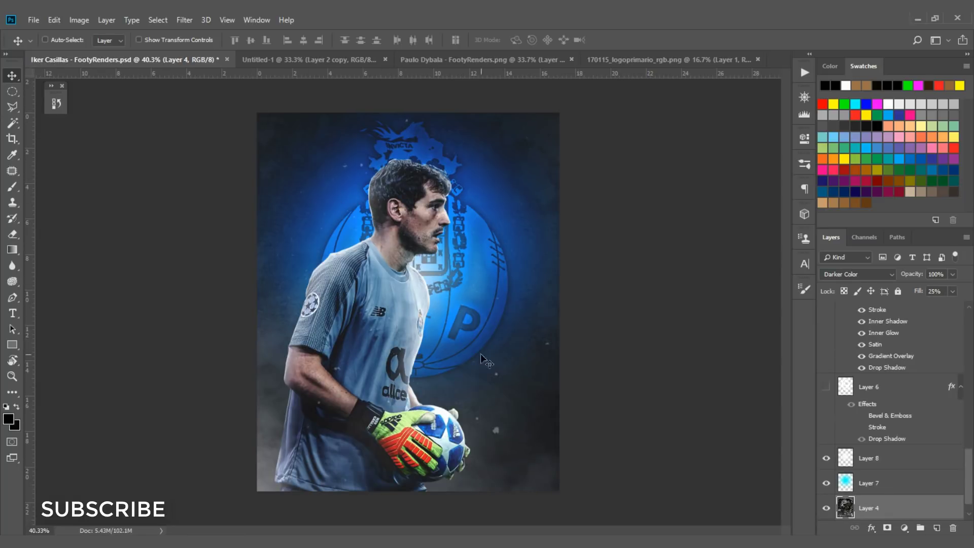
click(684, 59)
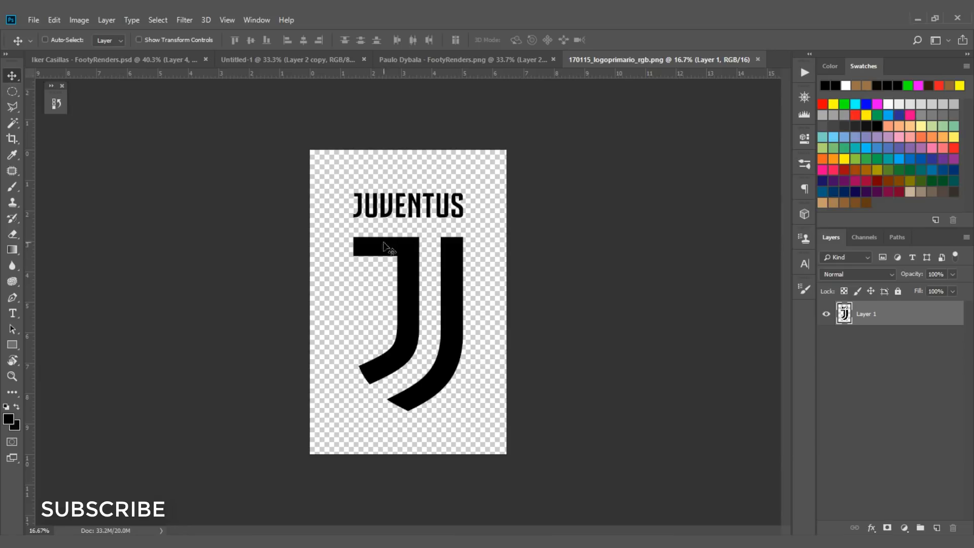
drag(434, 248, 452, 239)
click(472, 225)
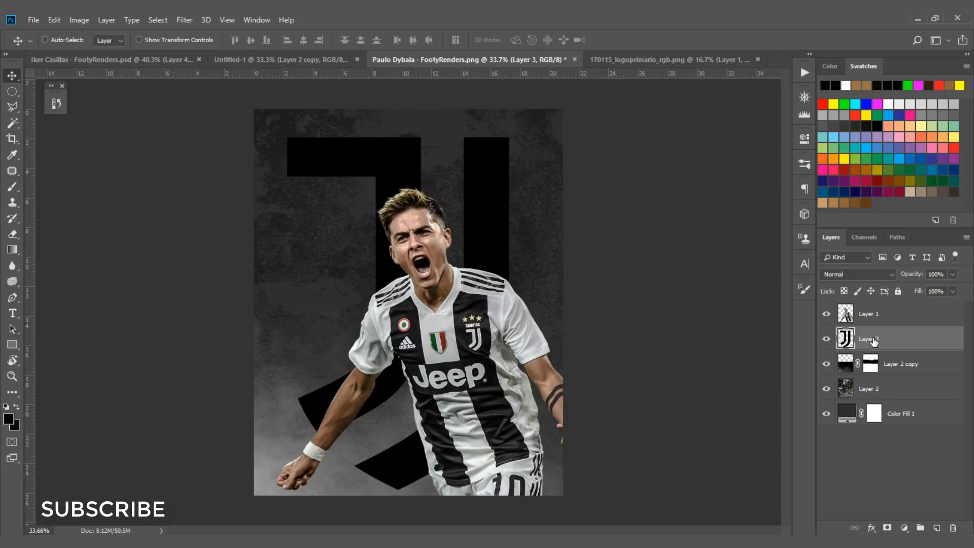
click(826, 314)
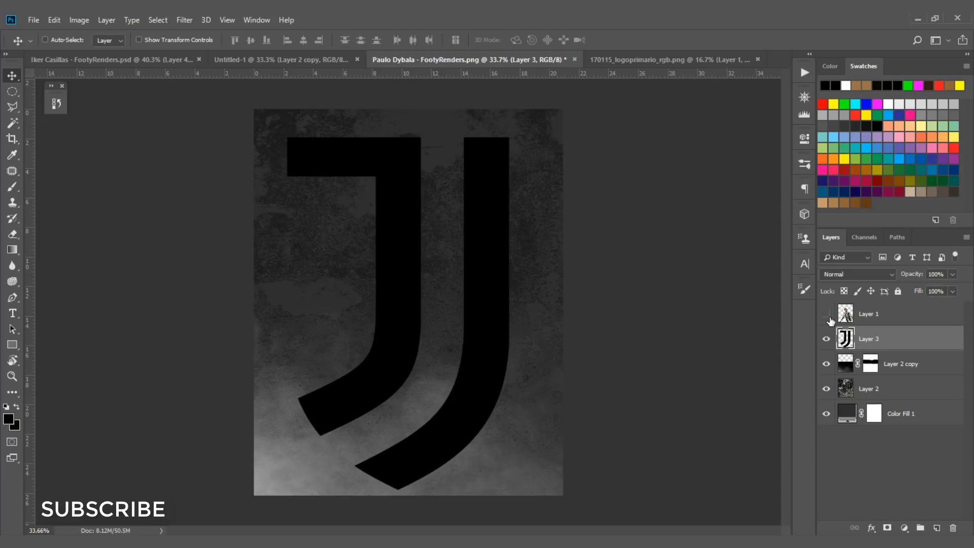
click(826, 314)
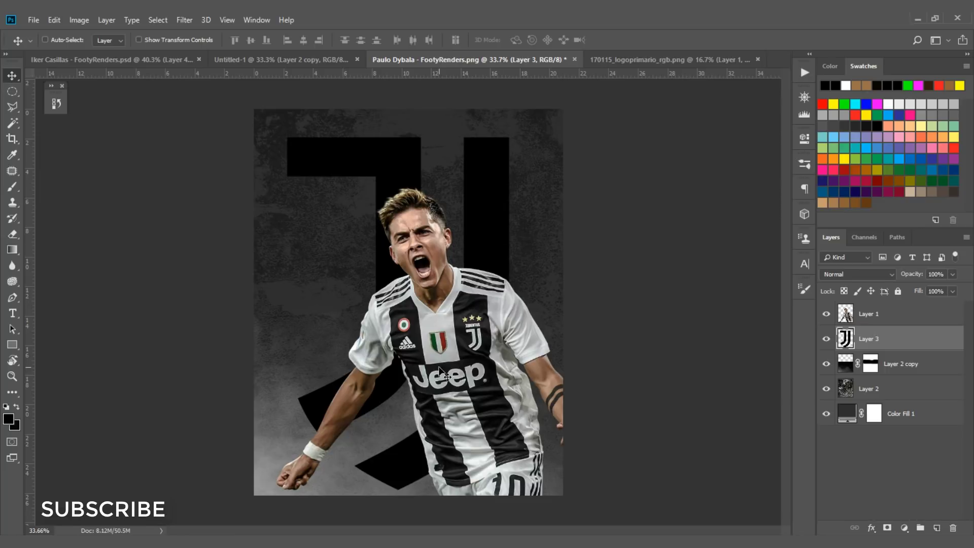
Invert Layer 3 so the J logo turns white.
key(ctrl)
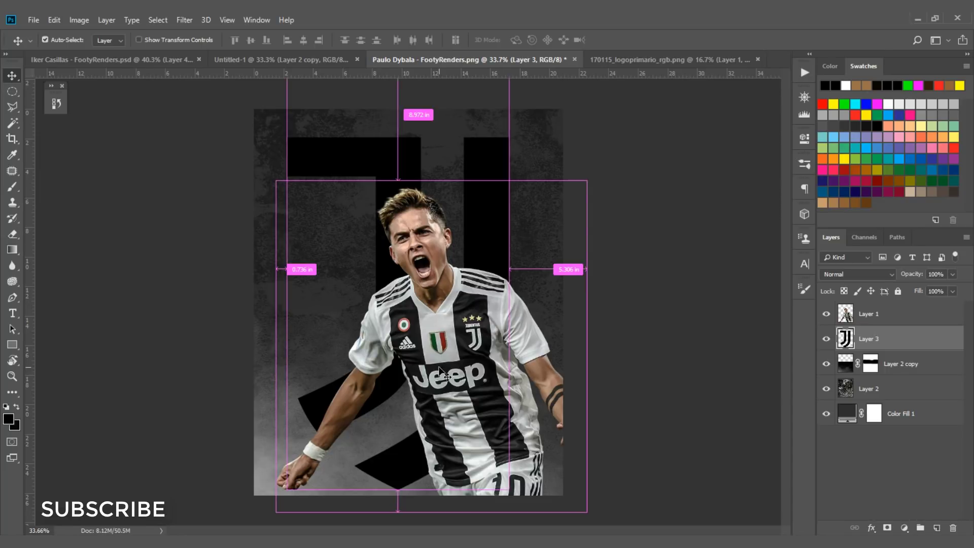
key(ctrl+i)
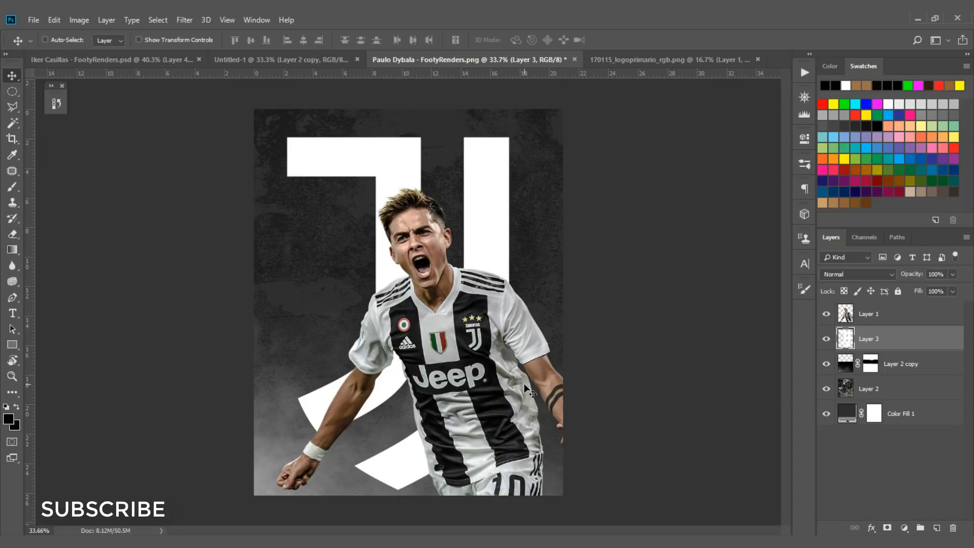
key(ctrl+minus)
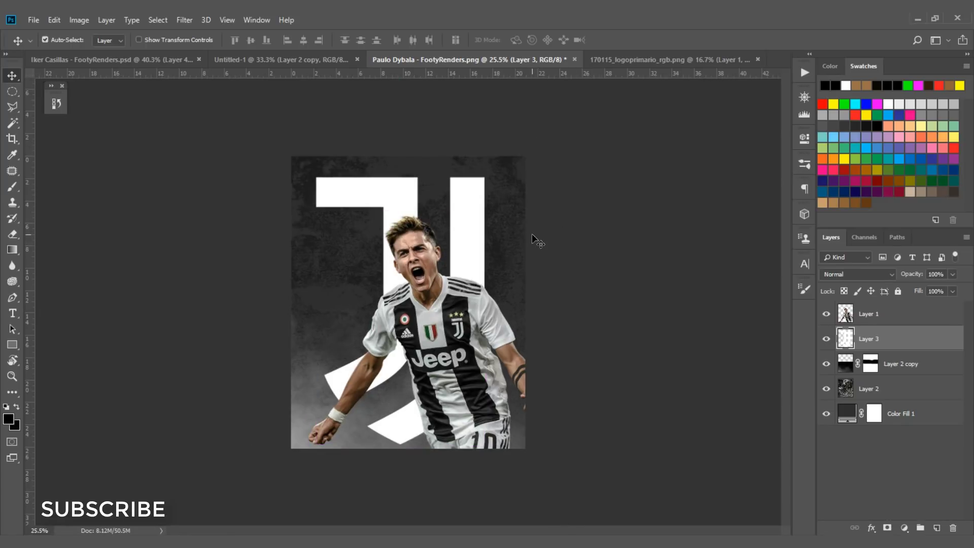
Scale the J logo down to about 78%.
key(ctrl+t)
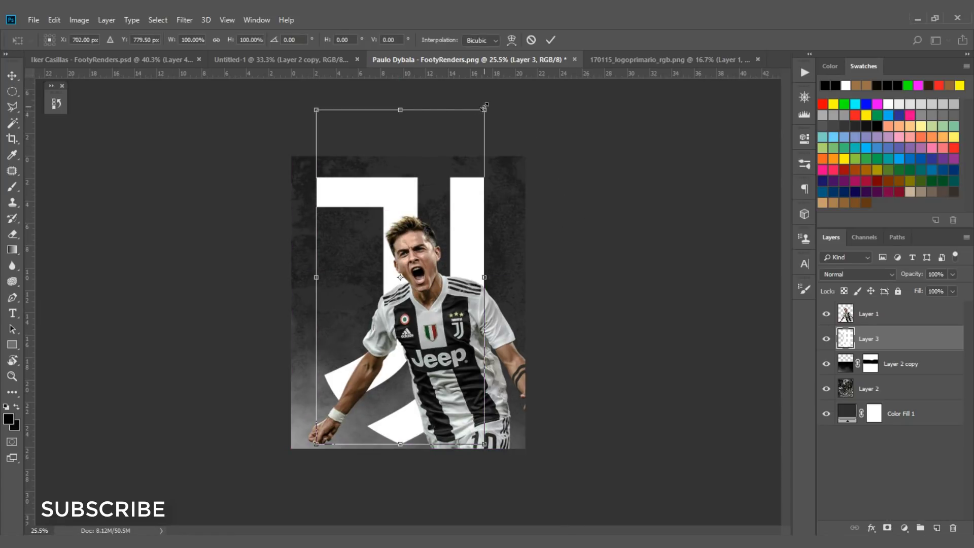
drag(483, 108, 467, 143)
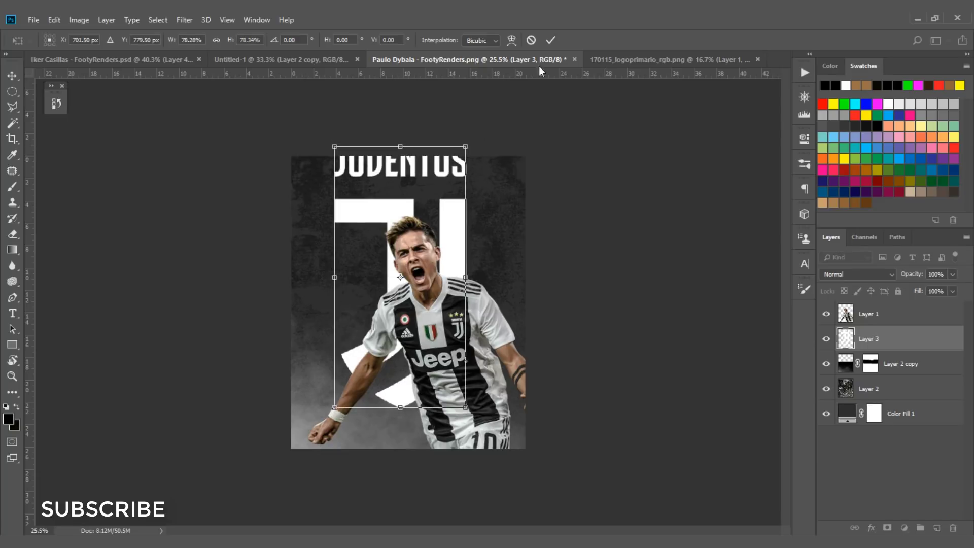
click(549, 39)
scroll(408, 302, up, 1)
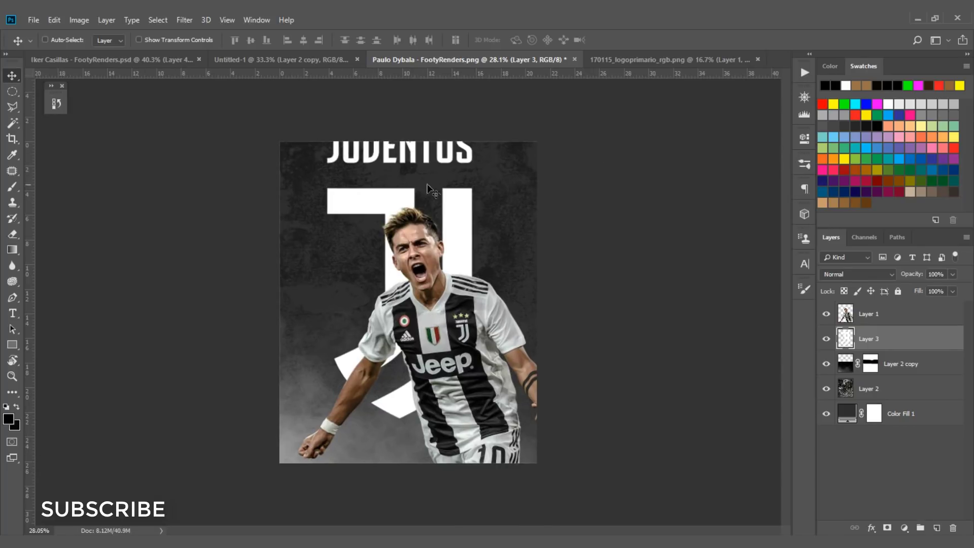
scroll(632, 201, down, 1)
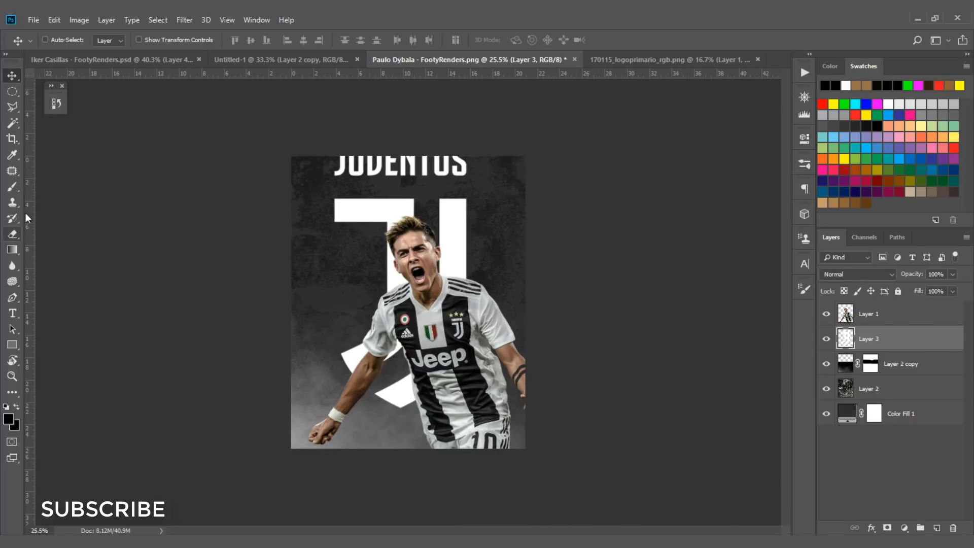
right_click(17, 93)
Select the JUVENTUS lettering strip and mask it out of Layer 3.
click(57, 94)
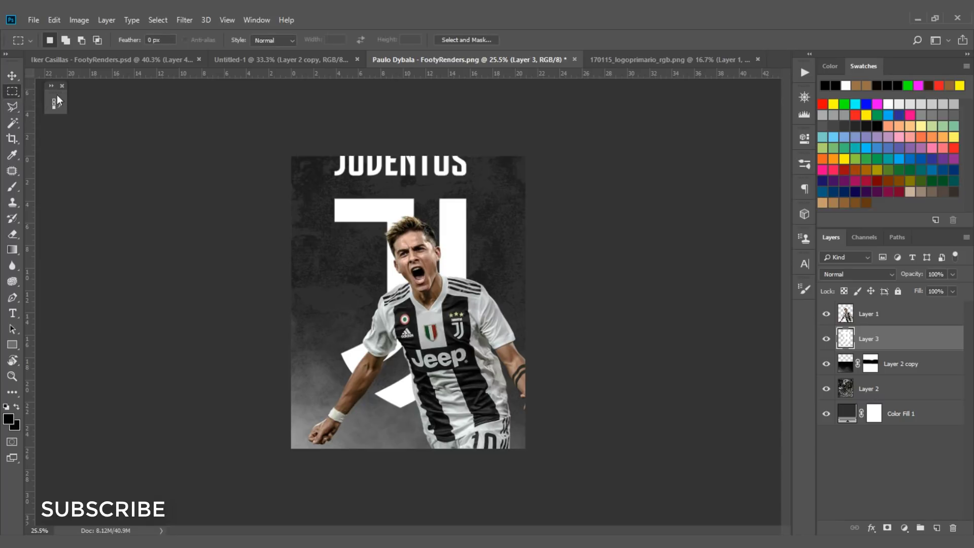
drag(290, 156, 525, 183)
click(887, 528)
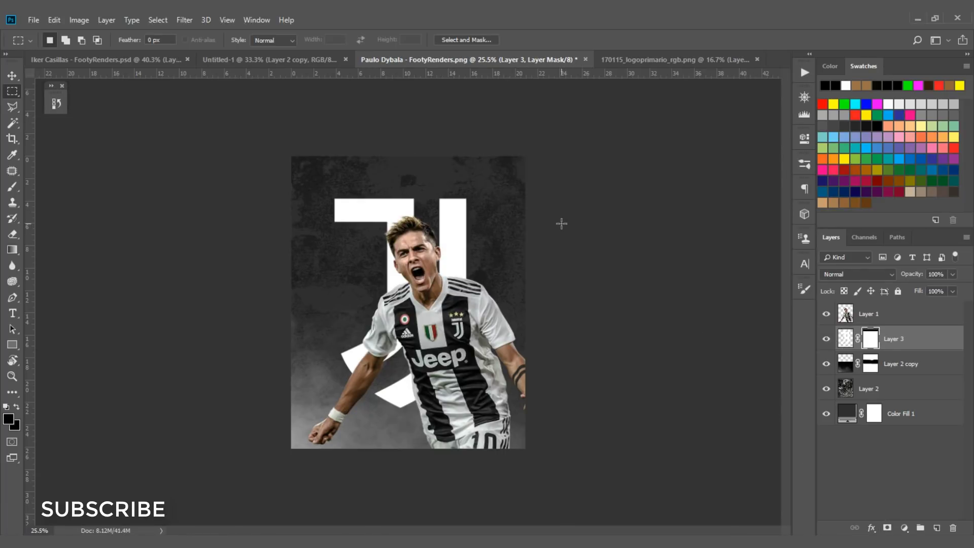
scroll(548, 222, up, 2)
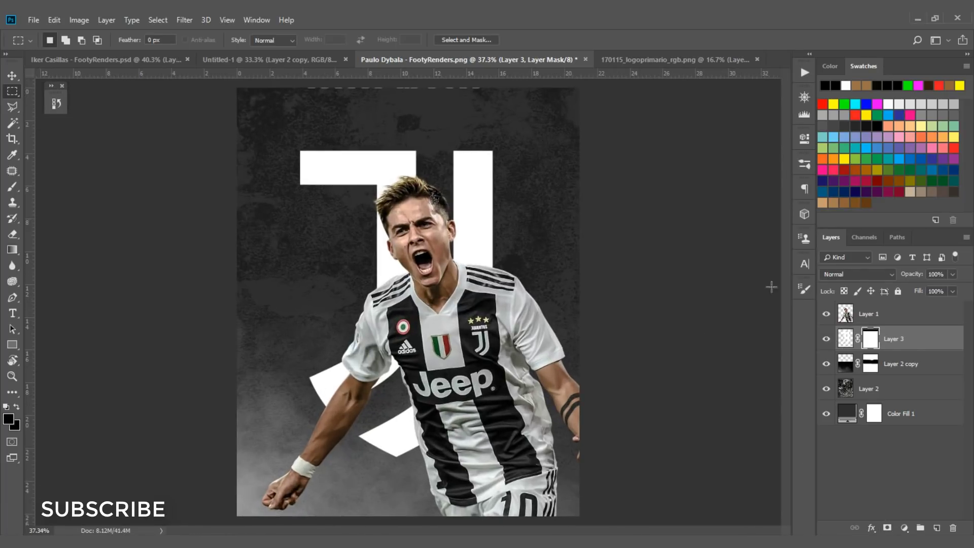
Set the J logo layer's blend mode to Overlay.
click(845, 339)
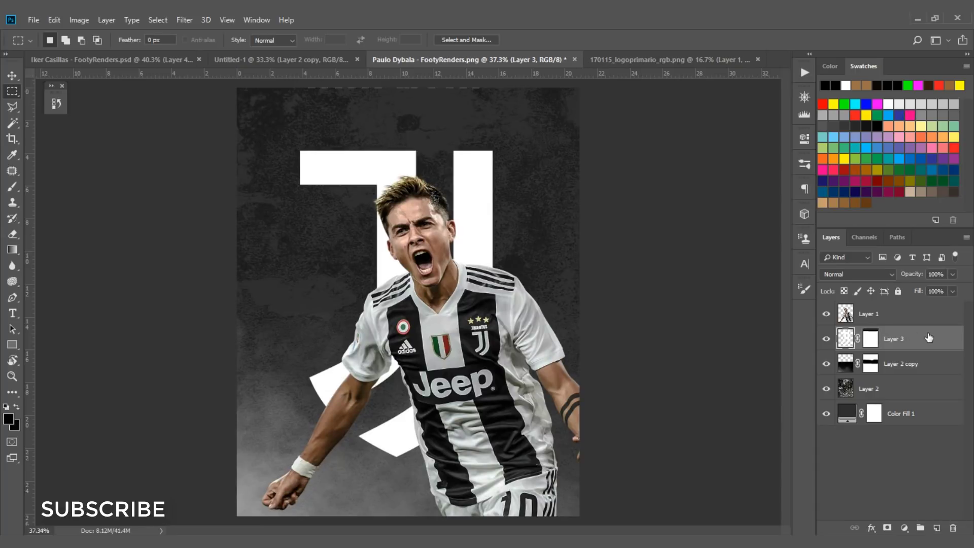
click(863, 272)
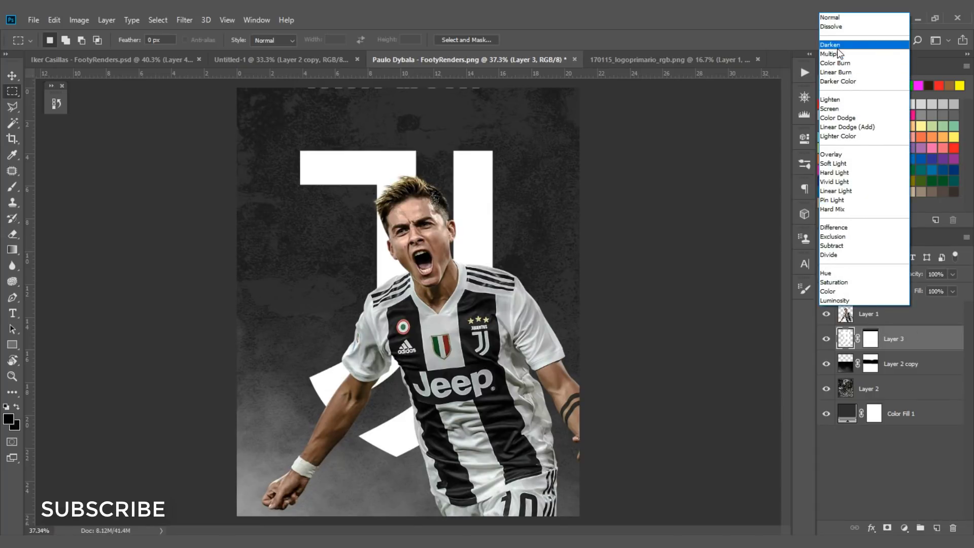
click(841, 154)
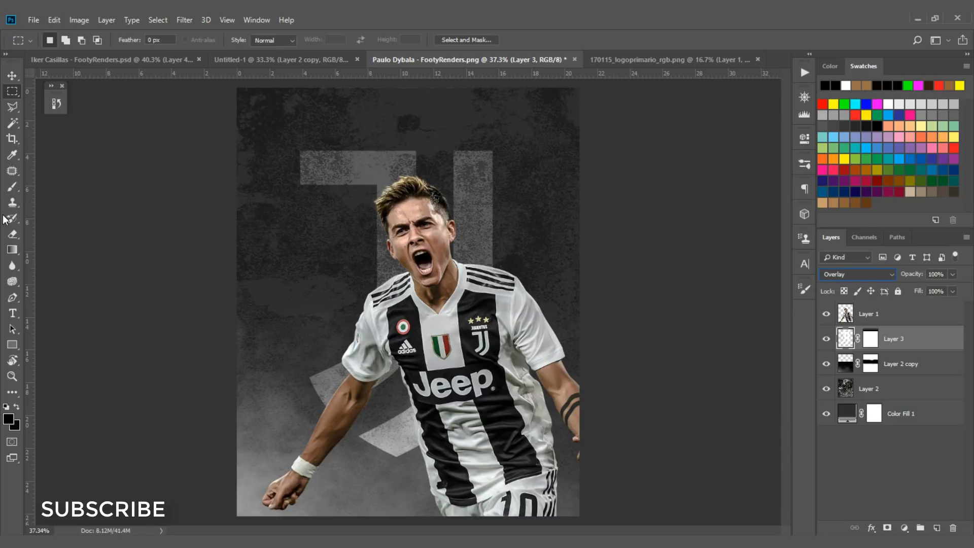
click(12, 234)
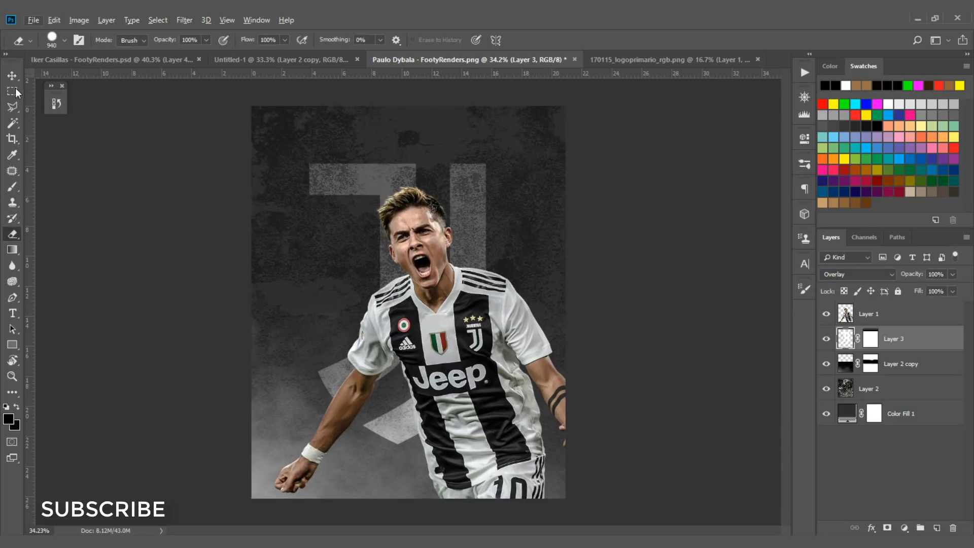
click(12, 75)
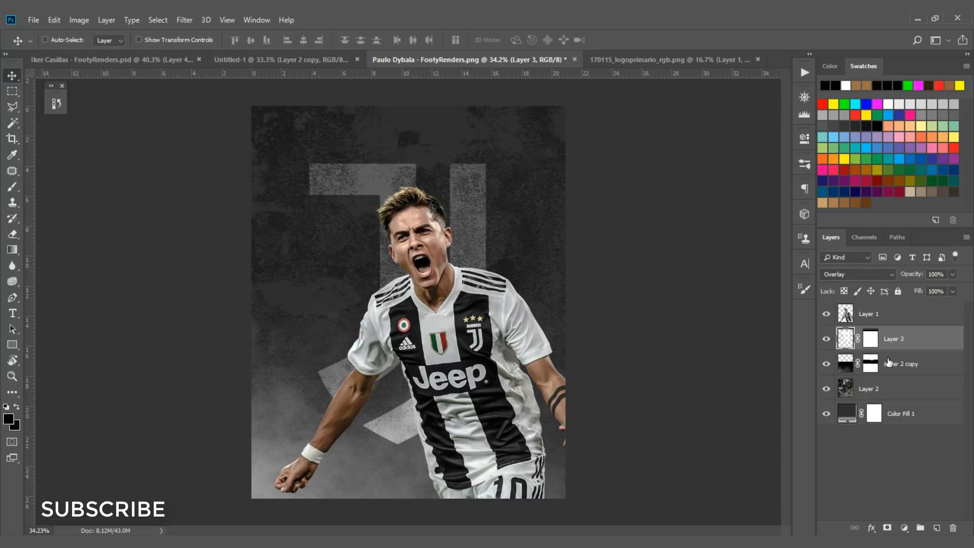
Open Blending Options for Layer 3 and enable Outer Glow with a white (ffffff) colour.
right_click(910, 339)
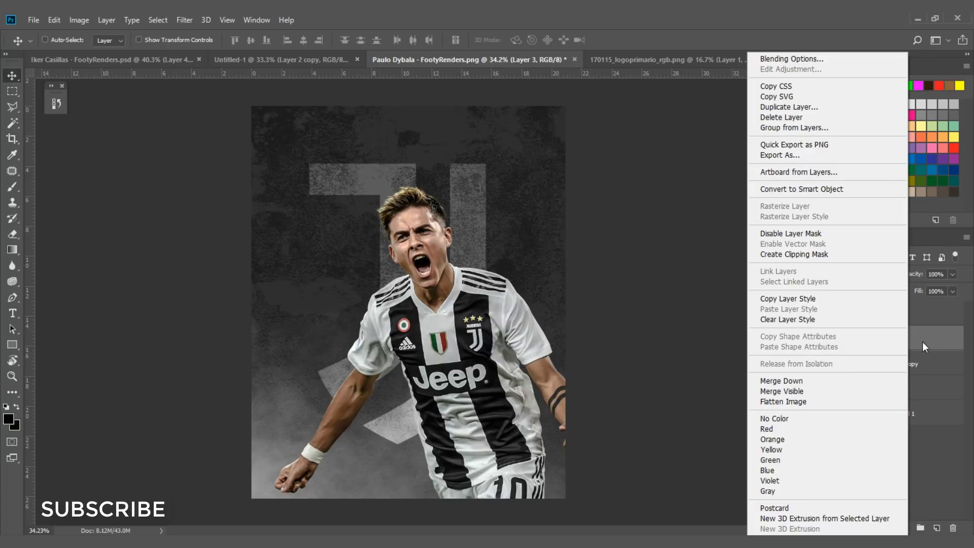
click(921, 342)
right_click(917, 344)
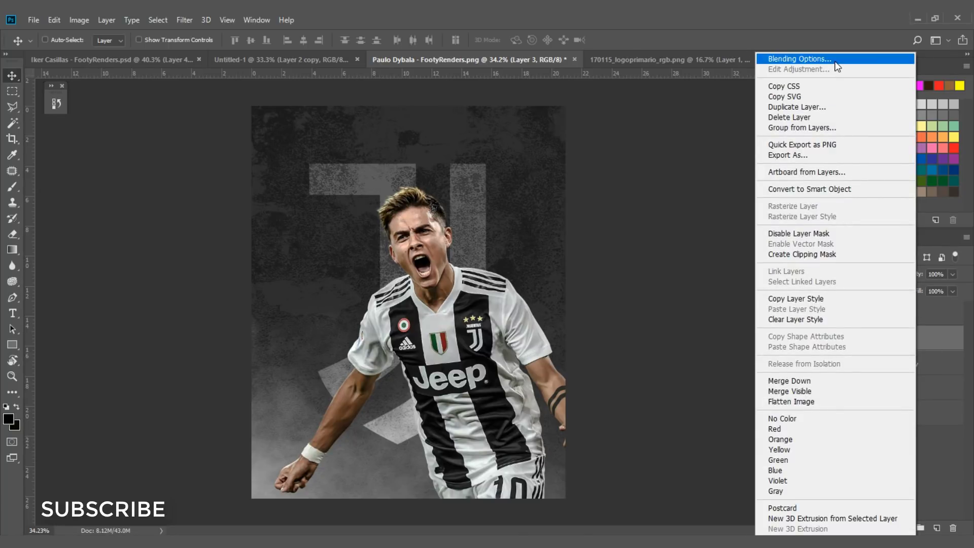
click(834, 60)
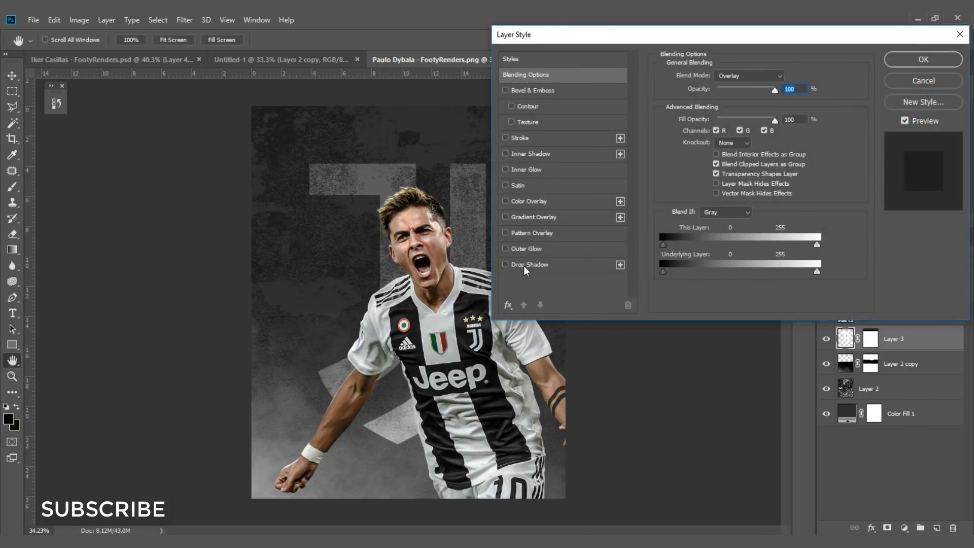
click(535, 254)
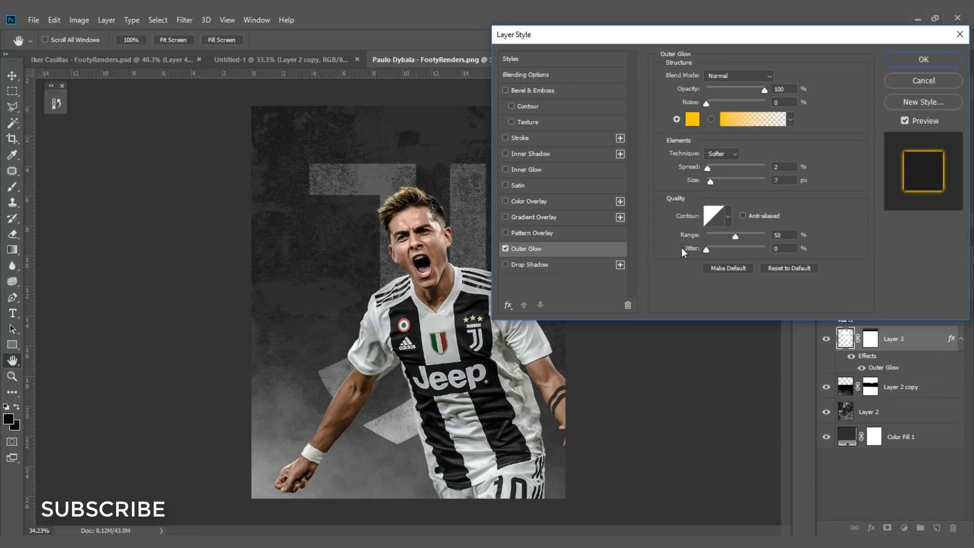
click(696, 123)
text(ffe381)
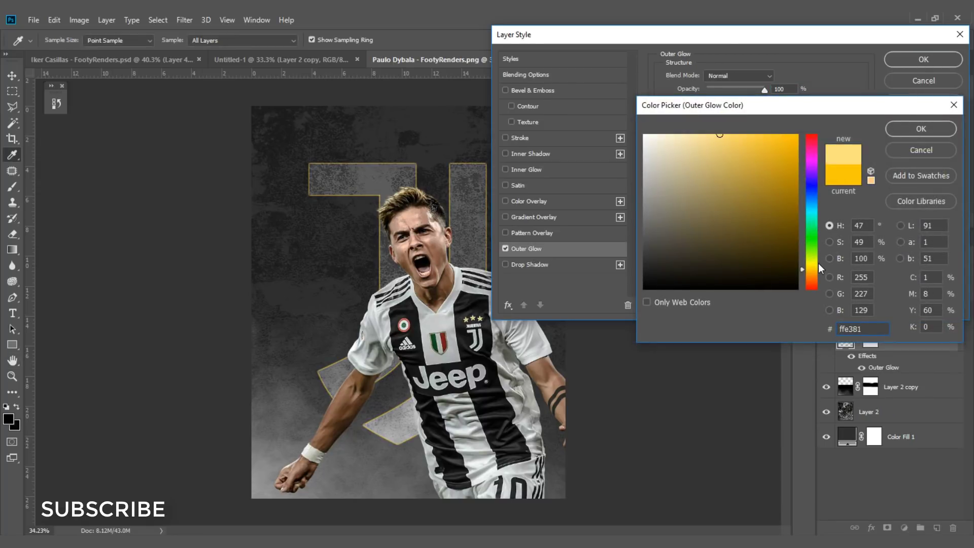
click(645, 135)
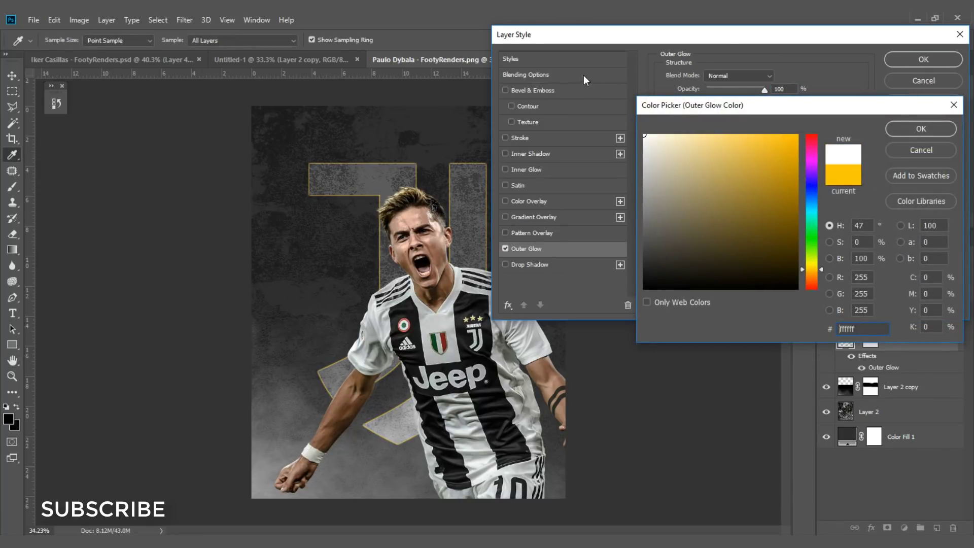
click(903, 129)
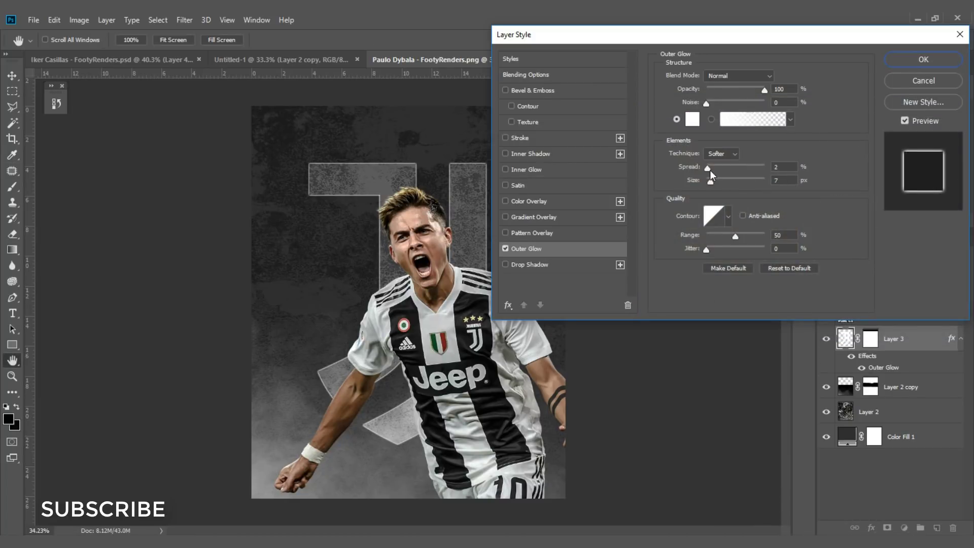
Set the outer glow to Spread 1 and Size 101 px, in Overlay mode at about 69% opacity.
mouse_move(708, 168)
mouse_down()
mouse_move(727, 168)
mouse_move(719, 181)
mouse_move(728, 183)
mouse_move(708, 172)
mouse_up()
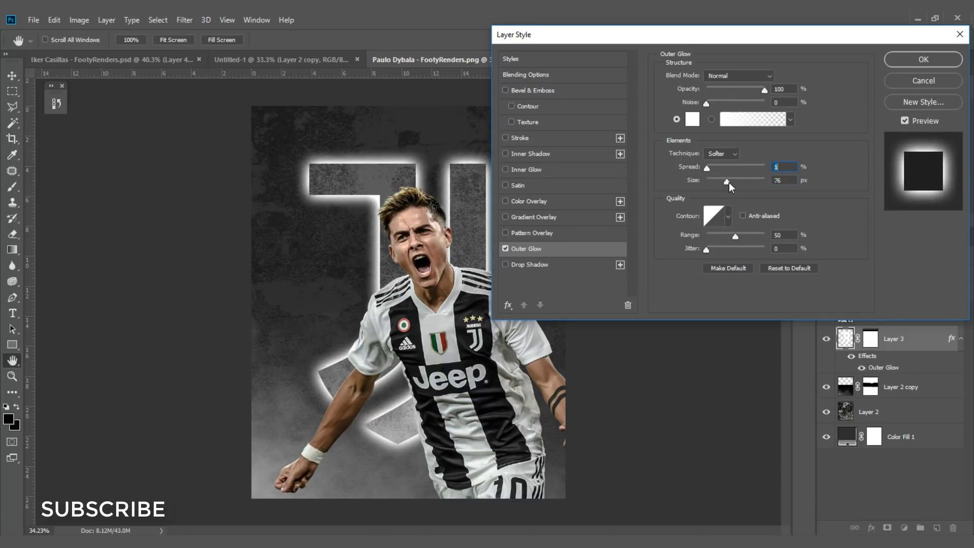
drag(729, 182, 733, 182)
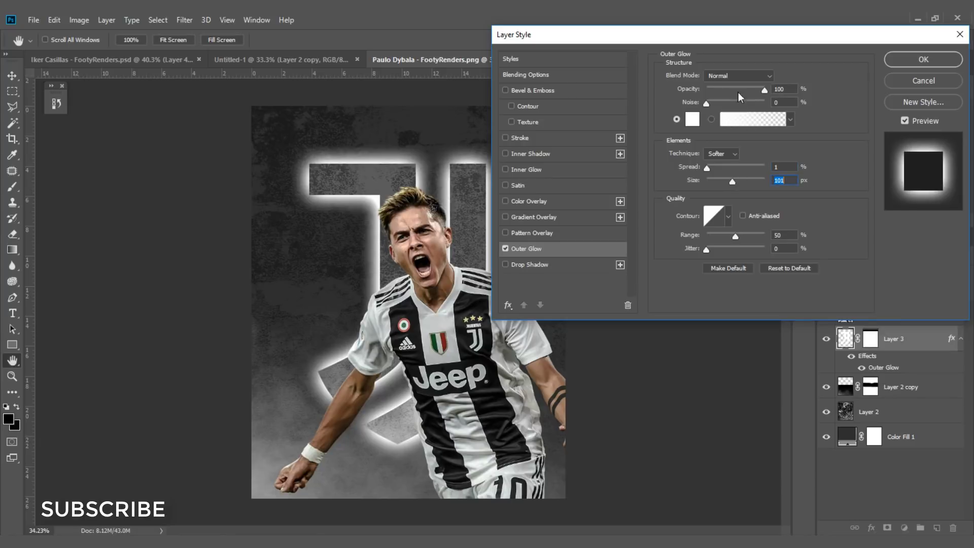
drag(764, 91, 739, 97)
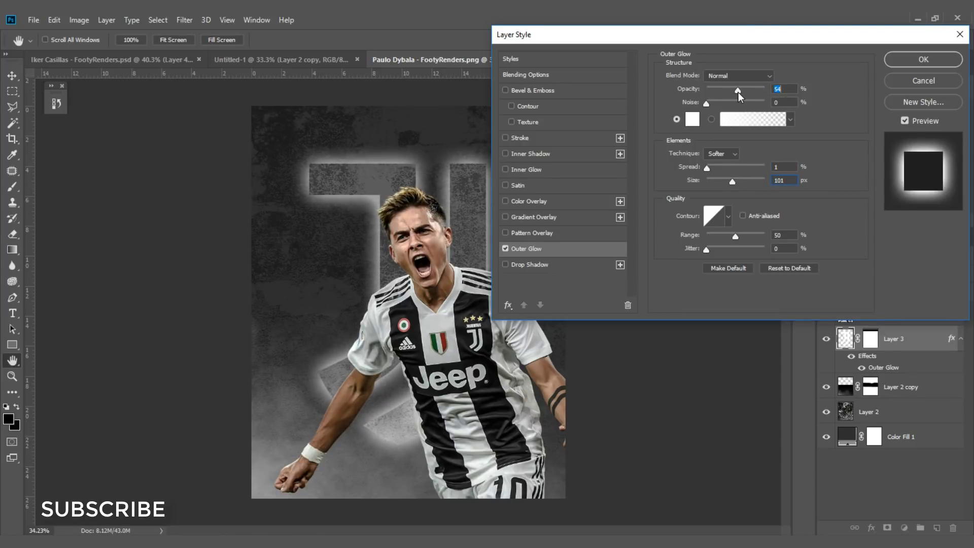
click(736, 75)
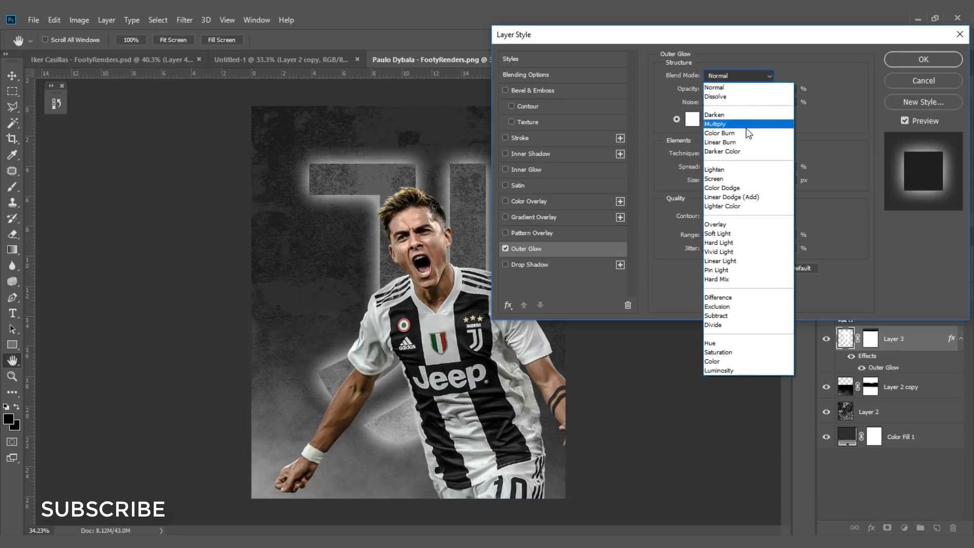
click(730, 224)
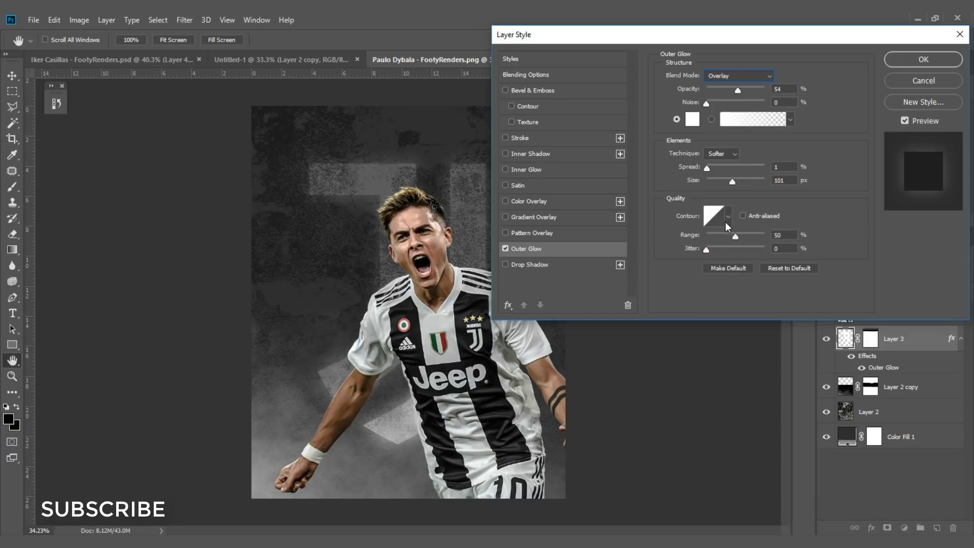
drag(736, 93, 749, 92)
Add a white (ffffff) Color Overlay in Overlay mode at 78% opacity, then enable Inner Glow.
click(538, 201)
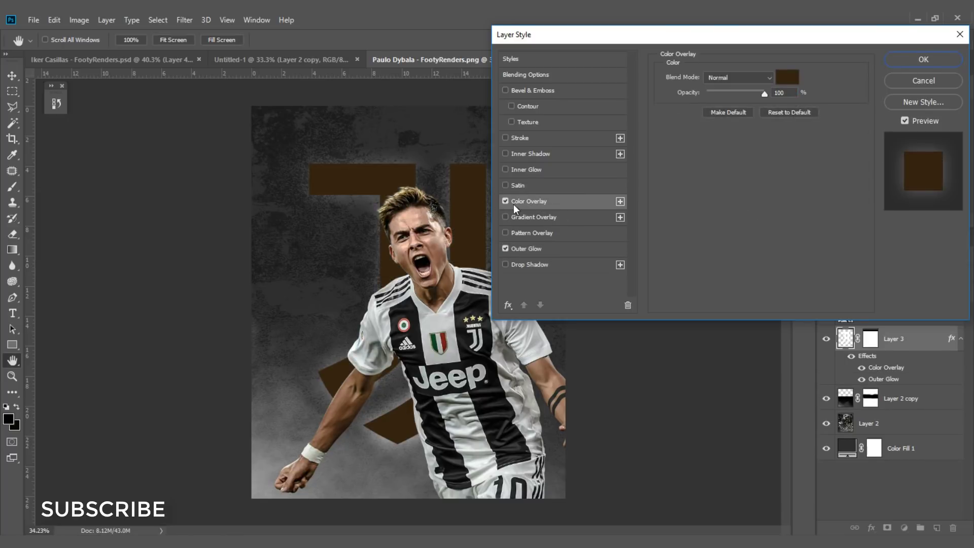
click(786, 77)
text(ffffff)
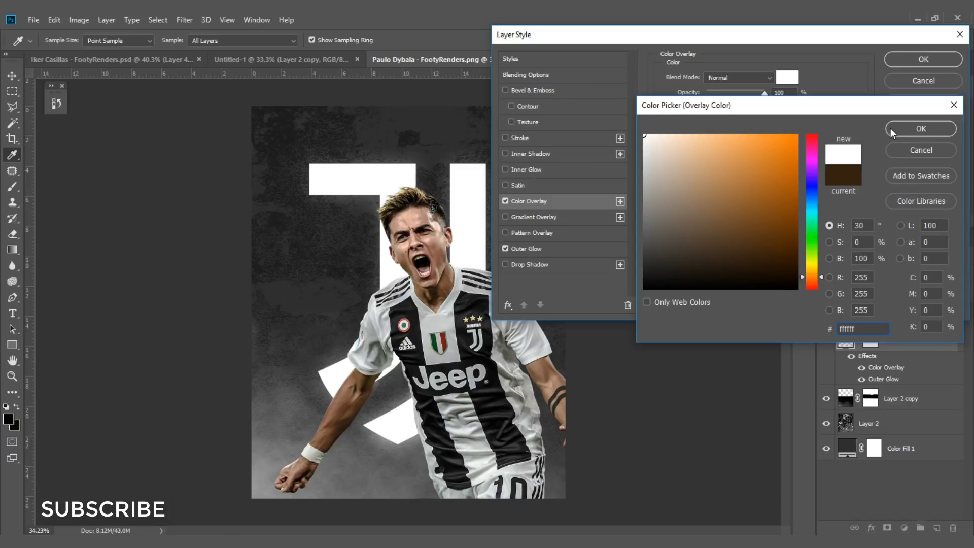
click(920, 129)
click(762, 79)
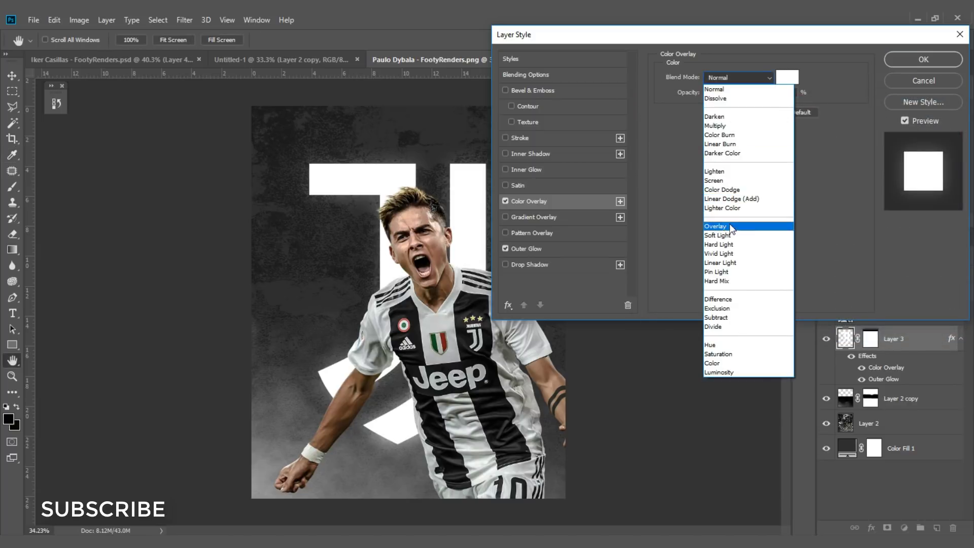
click(717, 226)
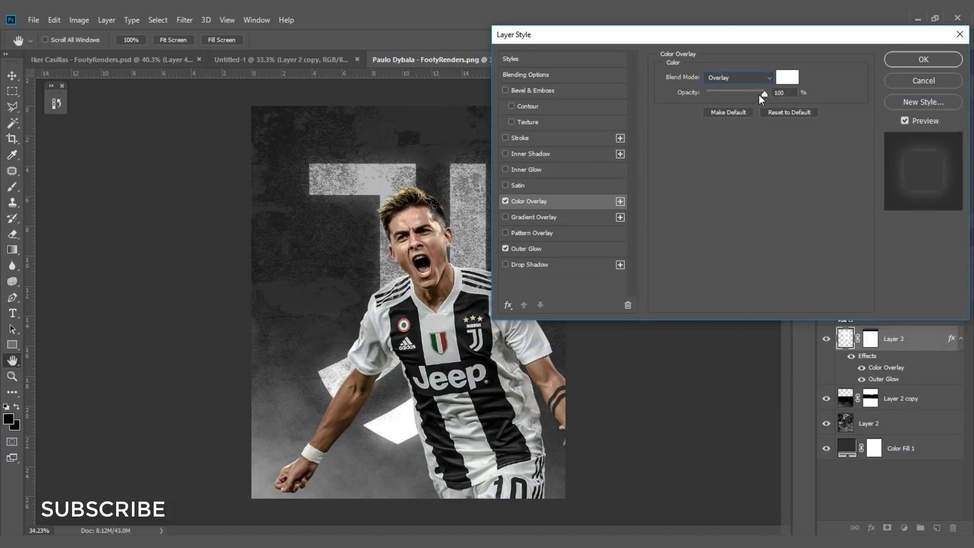
drag(758, 94, 750, 93)
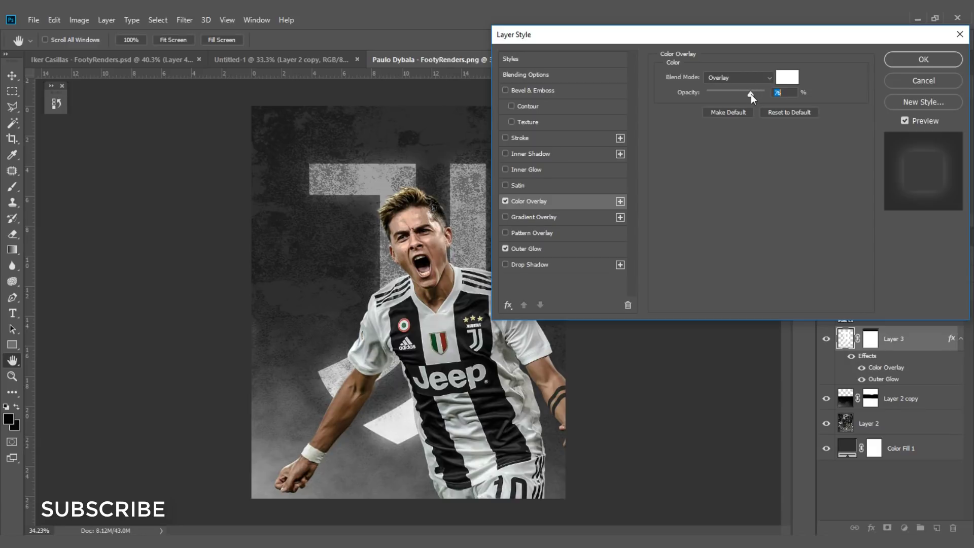
click(572, 203)
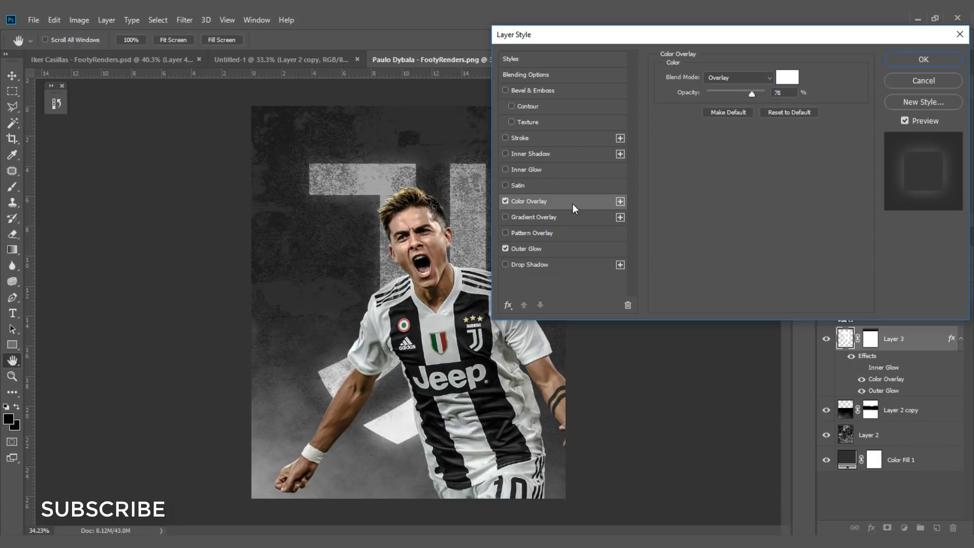
click(522, 170)
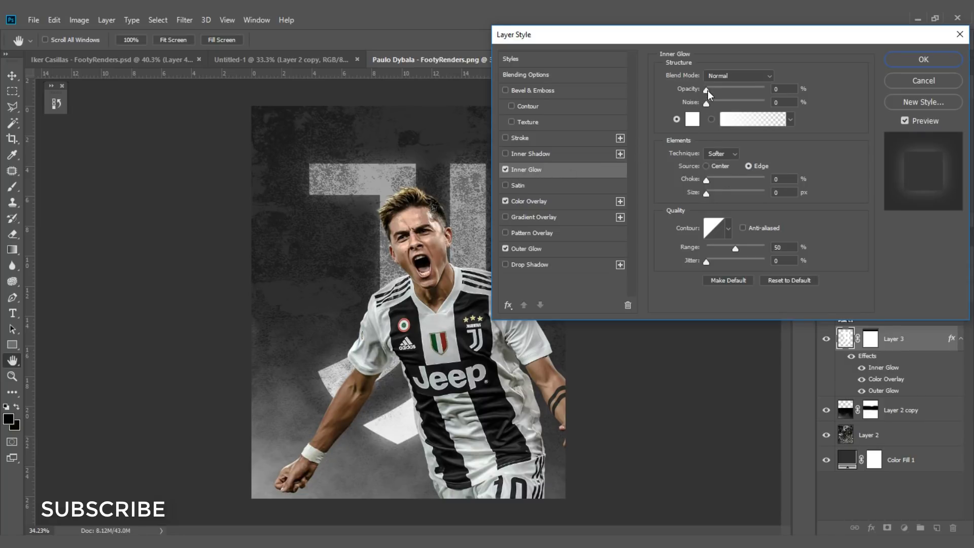
Set the Inner Glow to 69% opacity, 13% choke and 103 px size.
drag(707, 91, 724, 92)
drag(706, 194, 730, 194)
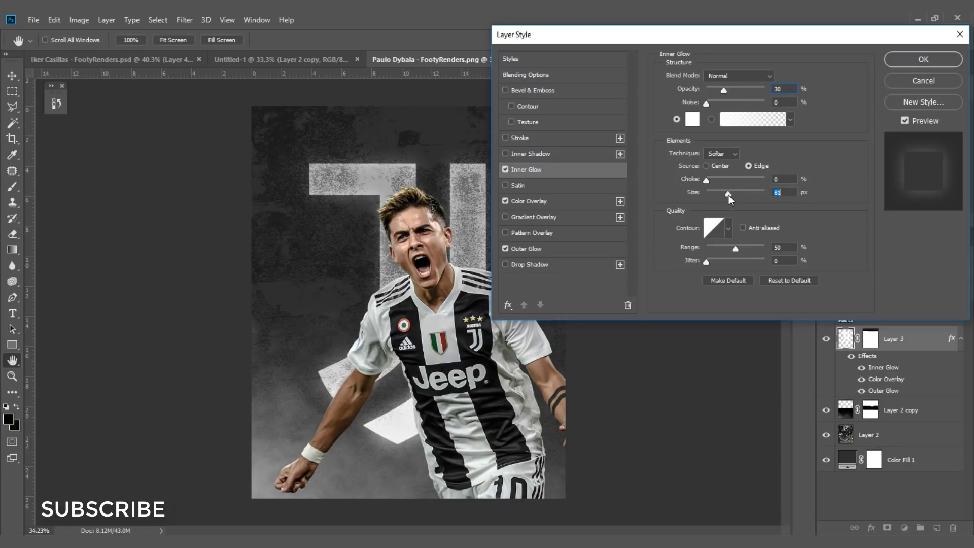
drag(729, 194, 714, 182)
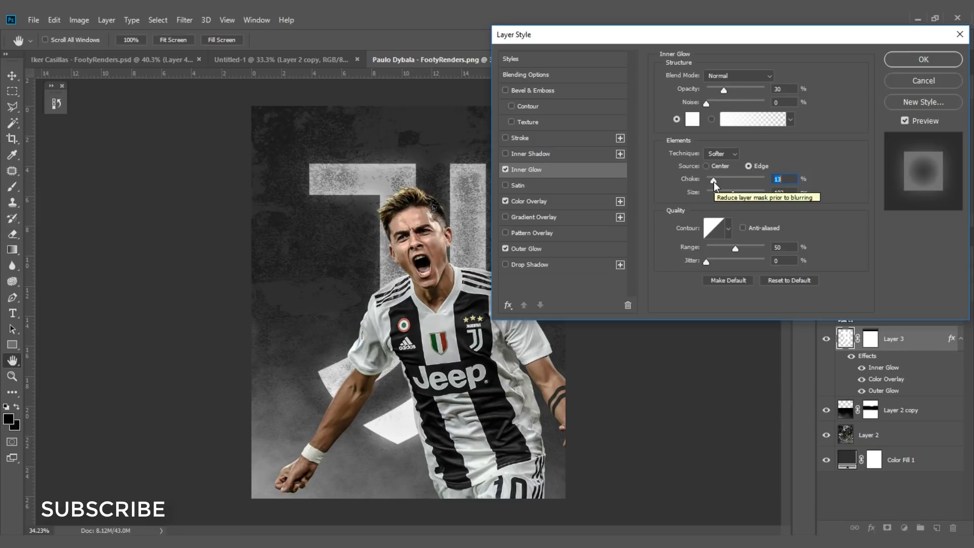
drag(724, 90, 746, 90)
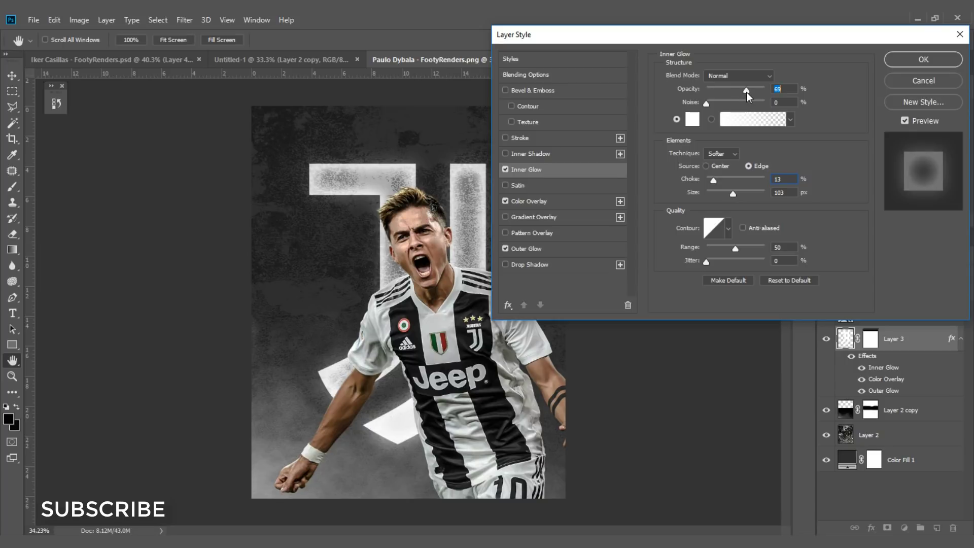
drag(704, 35, 807, 37)
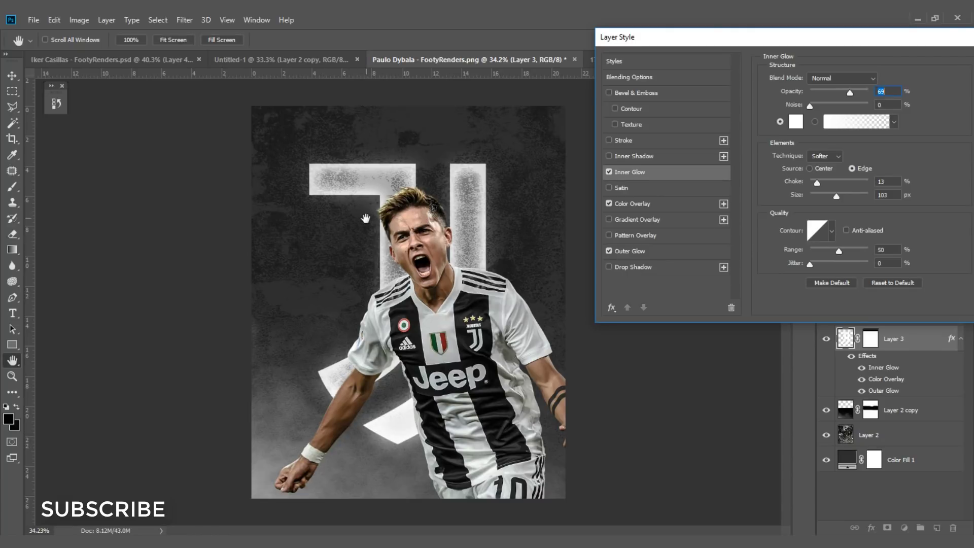
drag(773, 43, 532, 70)
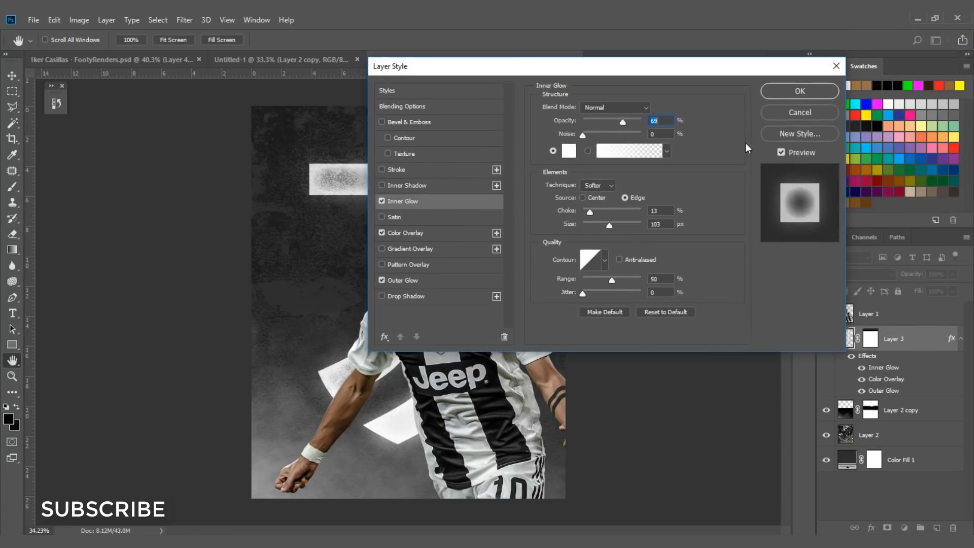
Apply the layer style to the J logo and hide Layer 3.
click(788, 93)
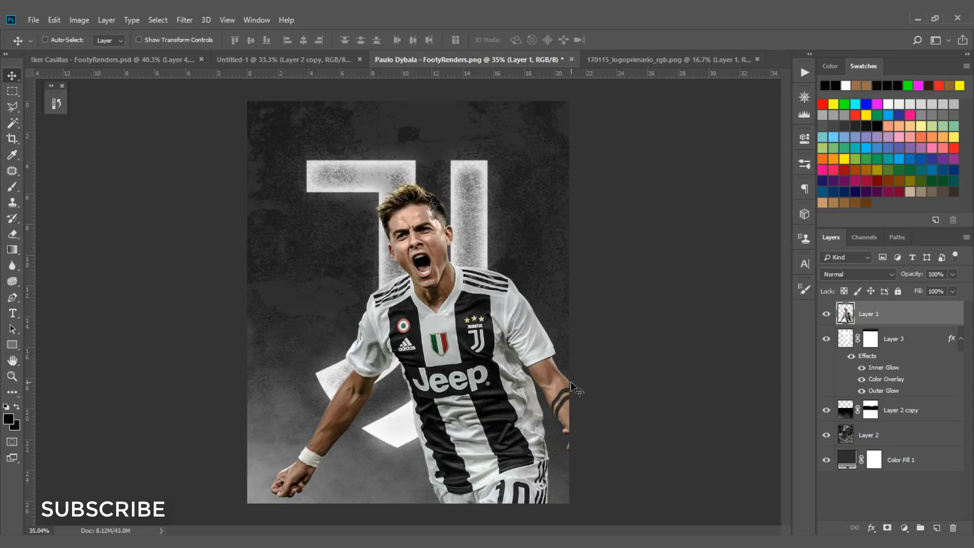
scroll(460, 152, up, 2)
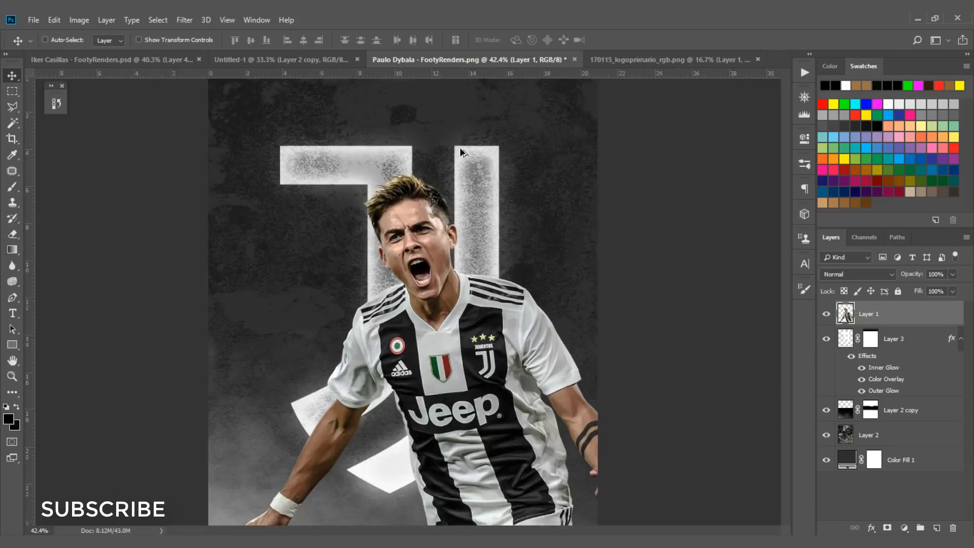
scroll(462, 162, down, 3)
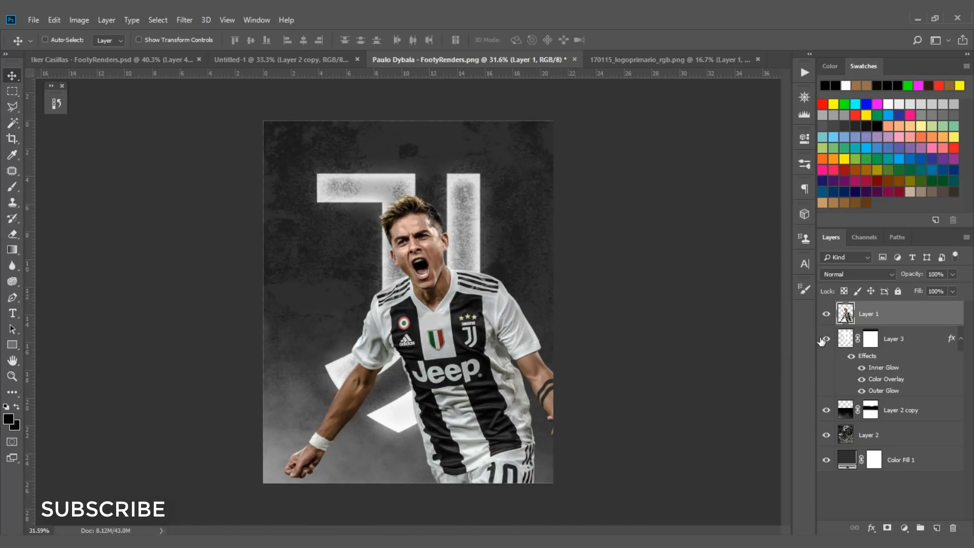
click(825, 339)
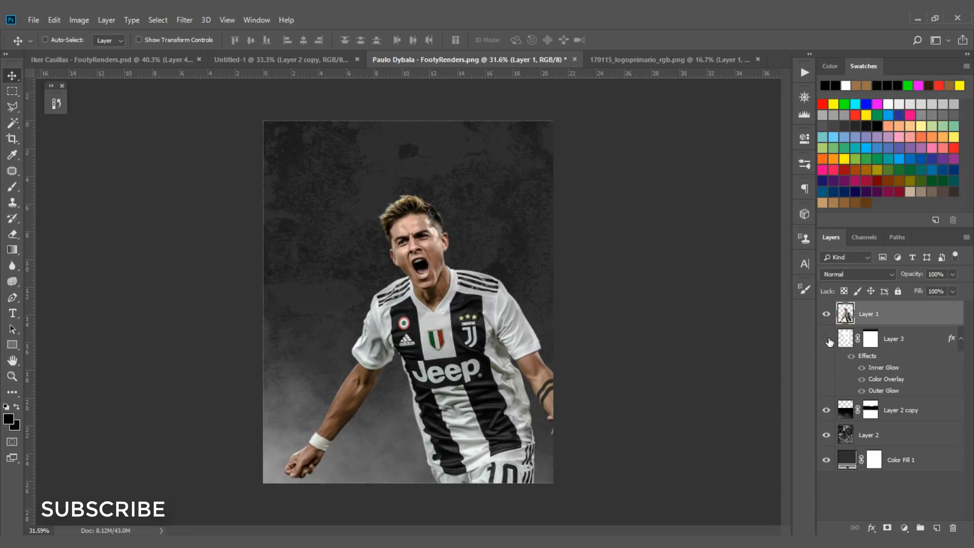
Add a new Layer 4 and clip it to the player cutout.
scroll(480, 181, up, 3)
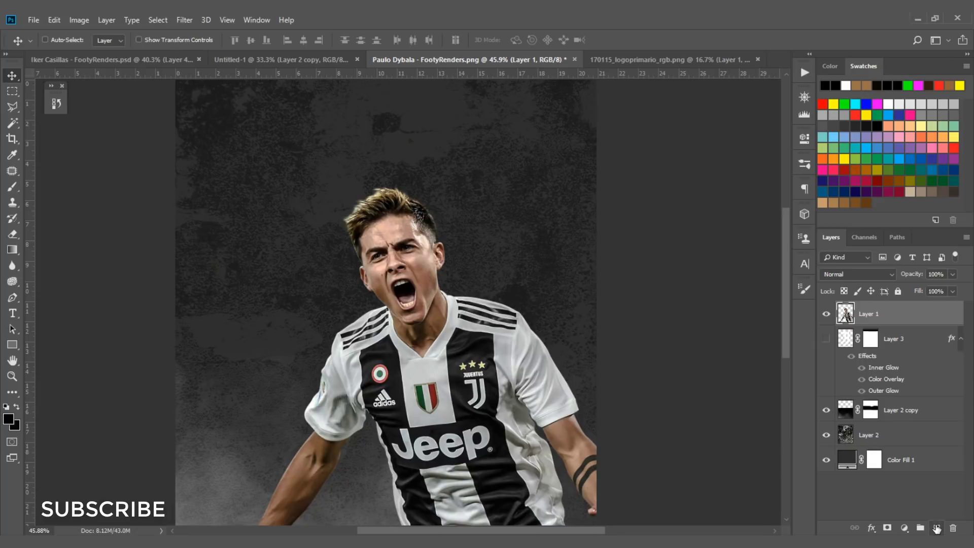
click(936, 526)
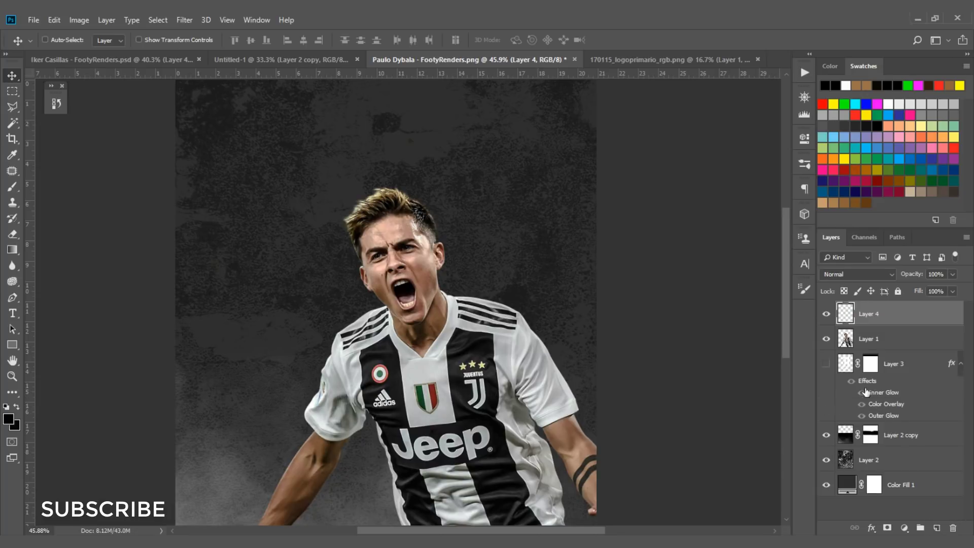
right_click(883, 315)
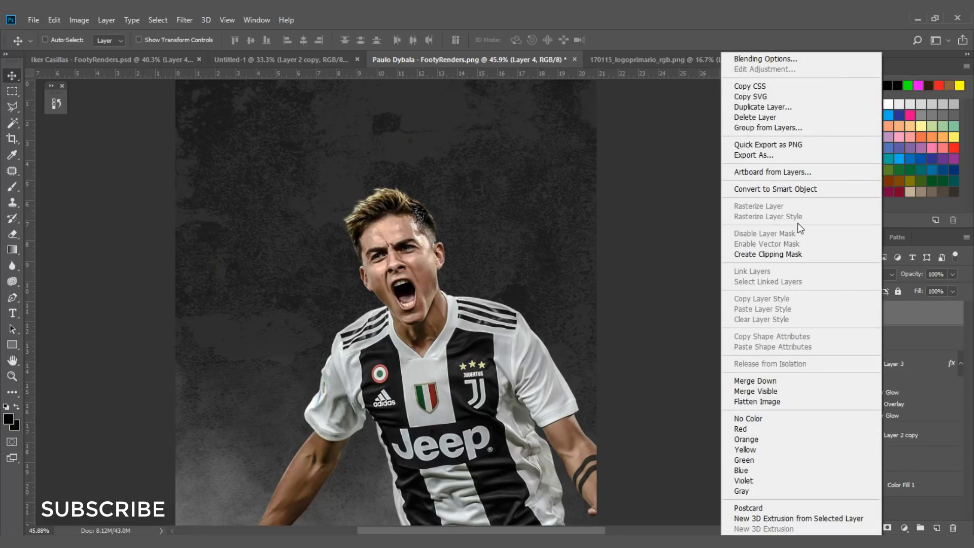
click(790, 252)
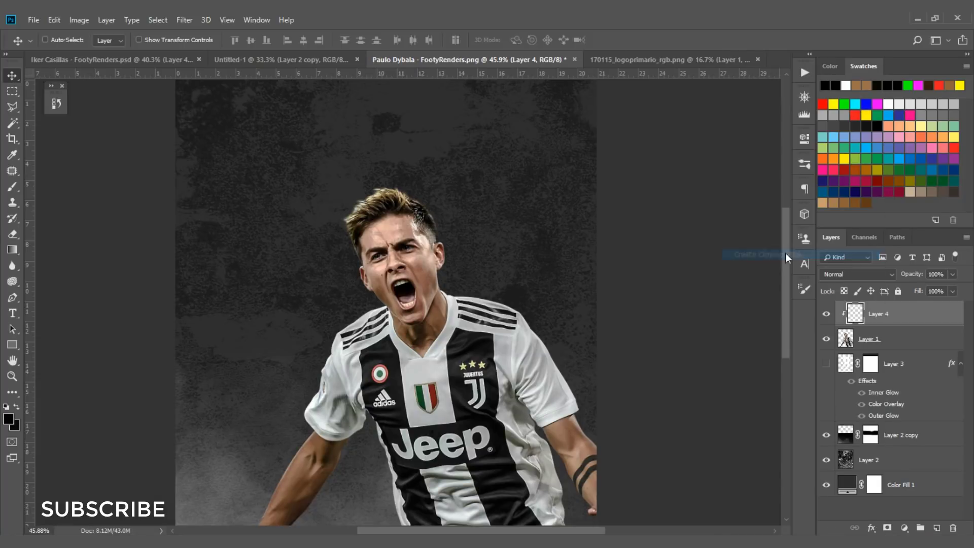
scroll(596, 262, down, 2)
scroll(407, 255, up, 3)
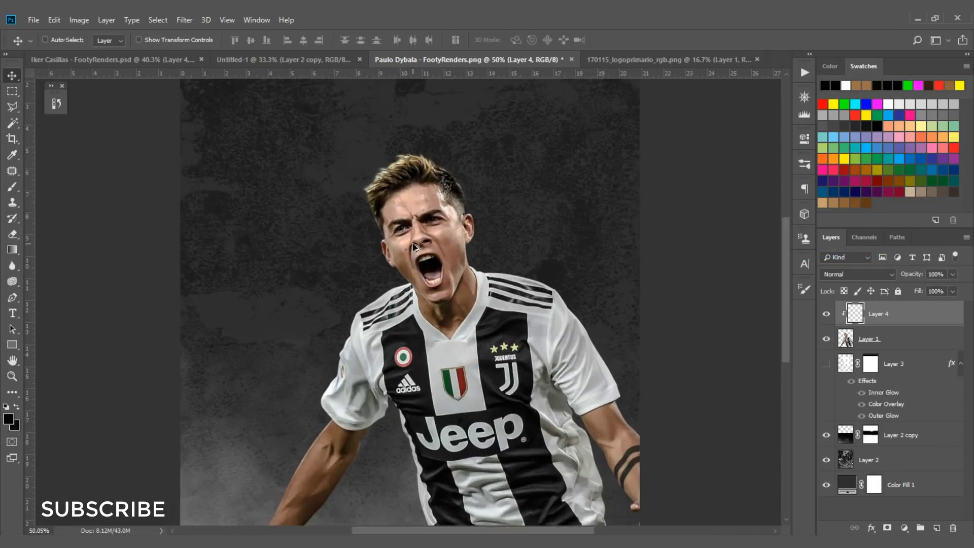
Set the foreground to white (ffffff) and pick a 36 px Brush with 0% hardness.
click(9, 418)
text(ffffff)
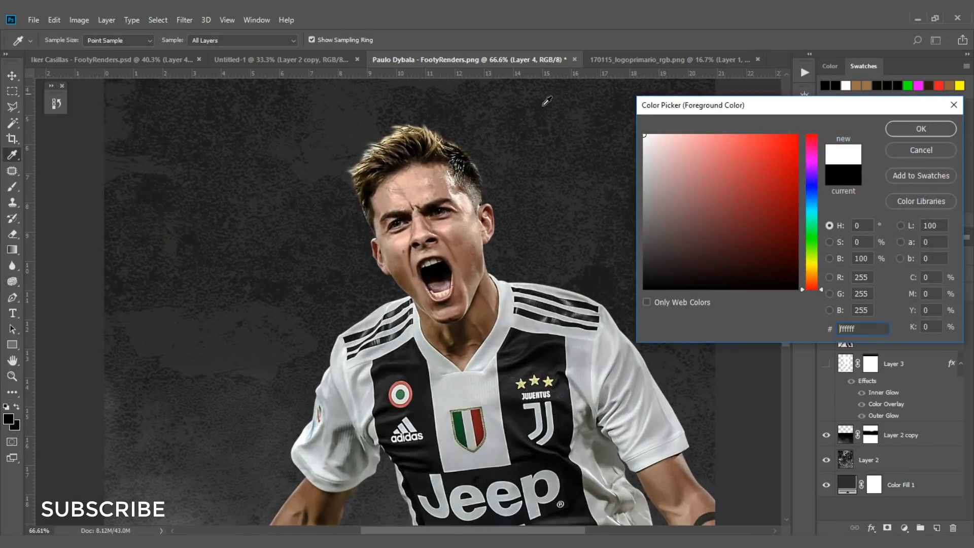
click(934, 124)
key(b)
scroll(344, 165, up, 2)
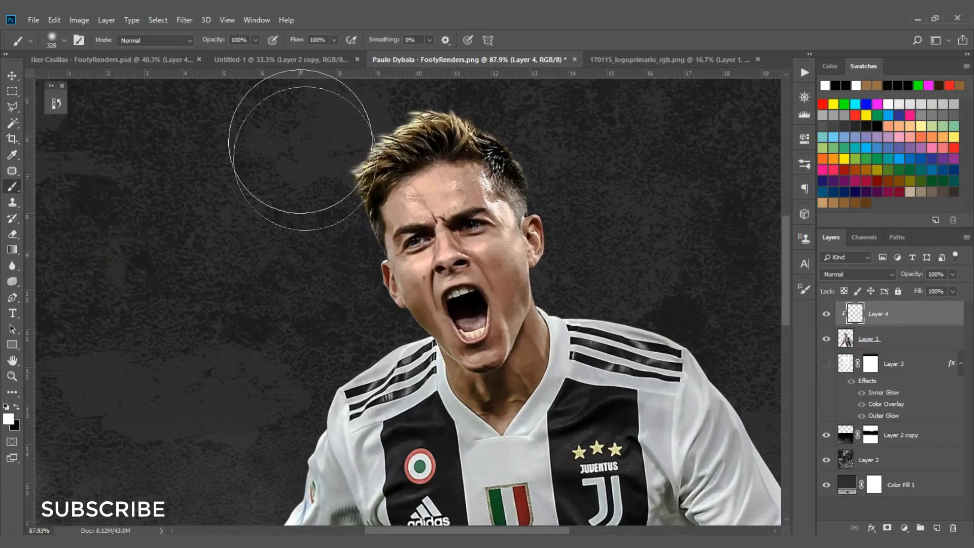
right_click(339, 208)
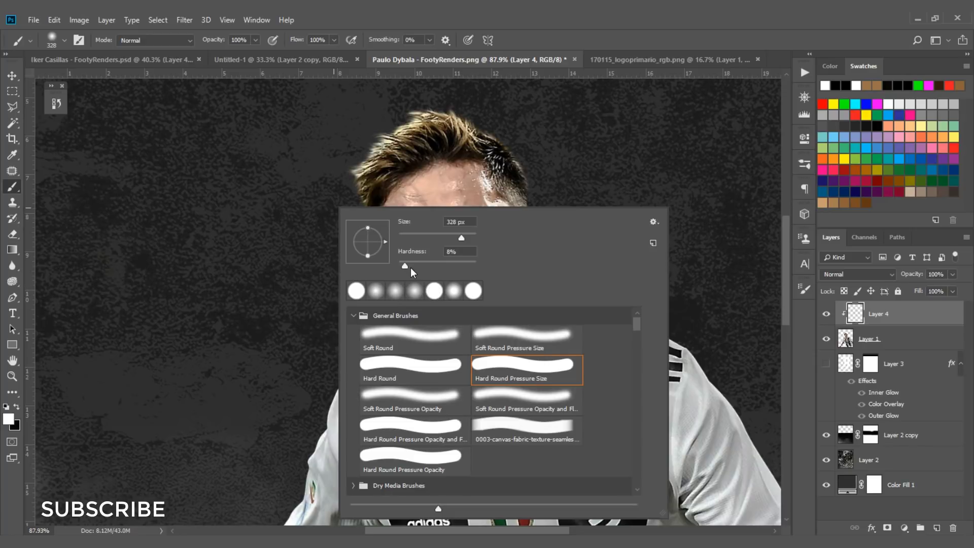
drag(405, 262, 399, 266)
click(412, 233)
key(Return)
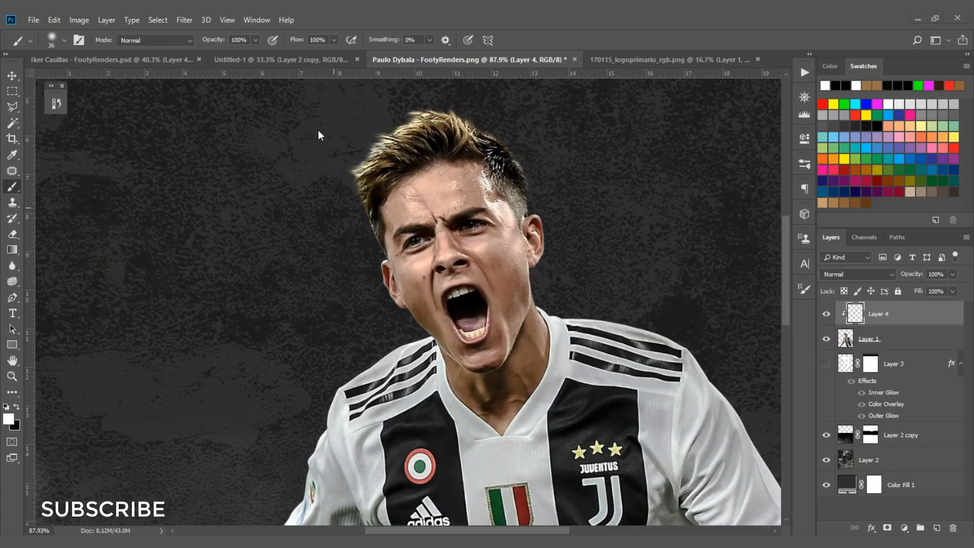
Set the brush to 86 px at 25% flow and undo a test stroke on the hair.
drag(289, 120, 303, 124)
drag(297, 42, 248, 54)
mouse_move(505, 158)
mouse_down()
mouse_move(532, 180)
mouse_move(528, 152)
mouse_move(518, 144)
mouse_move(538, 202)
mouse_up()
key(ctrl+z)
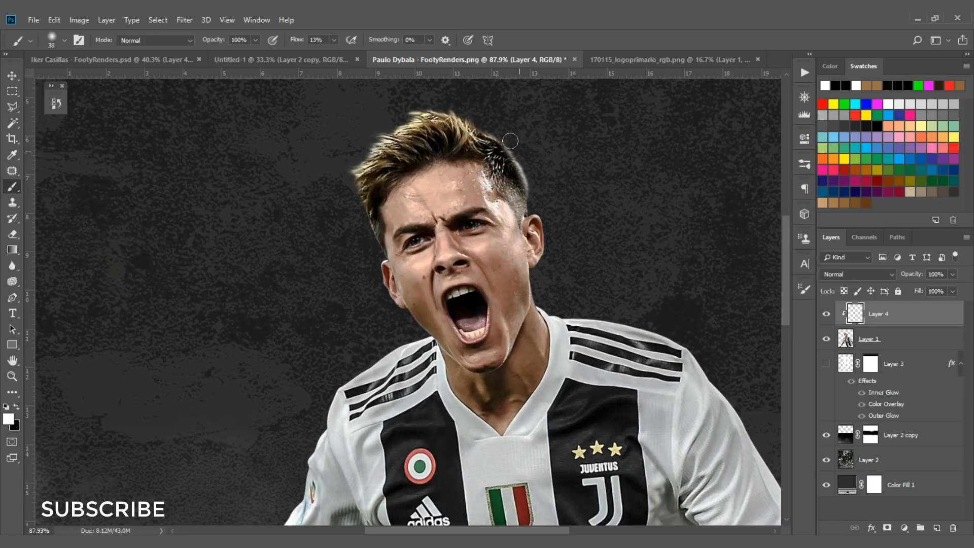
Paint soft white rim light along the sleeve, arm and hand edges with 50–86 px brushes.
mouse_move(759, 456)
mouse_down()
mouse_move(562, 278)
mouse_move(598, 352)
mouse_up()
drag(633, 376, 536, 161)
alt+right_click(511, 161)
mouse_move(535, 201)
mouse_down()
mouse_move(512, 162)
mouse_move(531, 206)
mouse_up()
drag(213, 284, 446, 331)
drag(182, 337, 251, 296)
alt+right_click(250, 223)
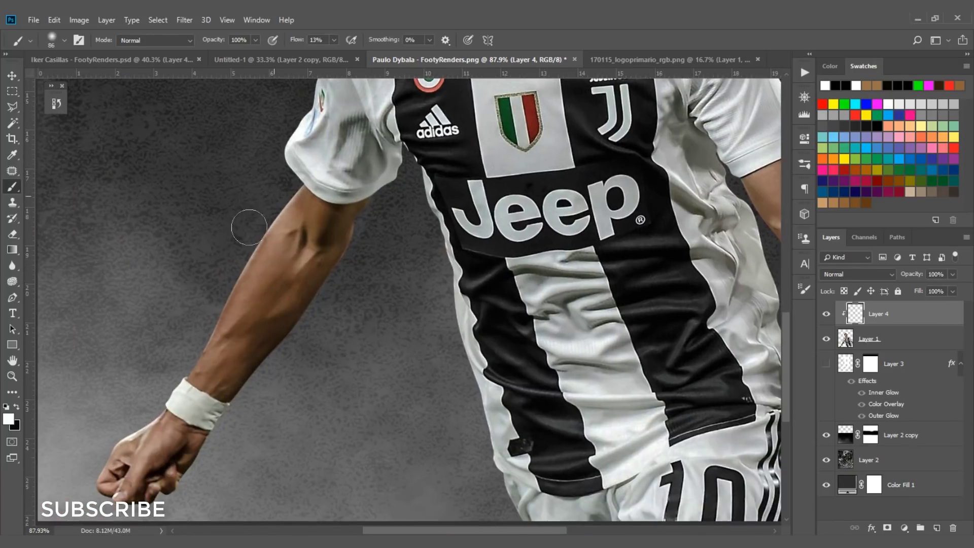
mouse_move(250, 223)
mouse_down()
mouse_move(167, 366)
mouse_move(284, 240)
mouse_up()
drag(279, 261, 216, 308)
Paint white rim light along the jaw, ear and hair edges with 43–56 px brushes.
scroll(216, 308, up, 8)
scroll(311, 200, right, 3)
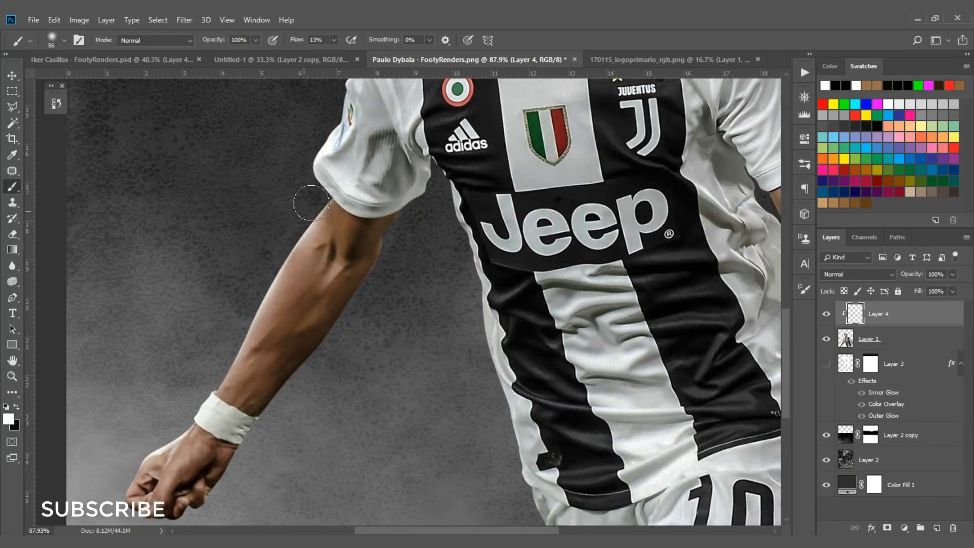
scroll(318, 178, up, 4)
alt+right_click(399, 246)
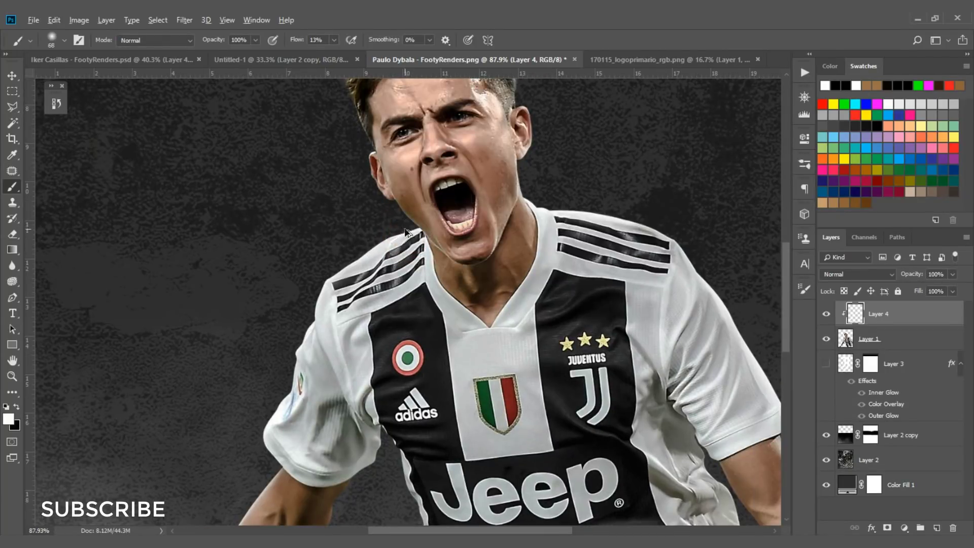
mouse_move(407, 231)
mouse_down()
mouse_move(384, 207)
mouse_move(378, 169)
mouse_up()
drag(360, 157, 401, 252)
alt+right_click(395, 240)
mouse_move(388, 195)
mouse_down()
mouse_move(407, 230)
mouse_move(384, 201)
mouse_up()
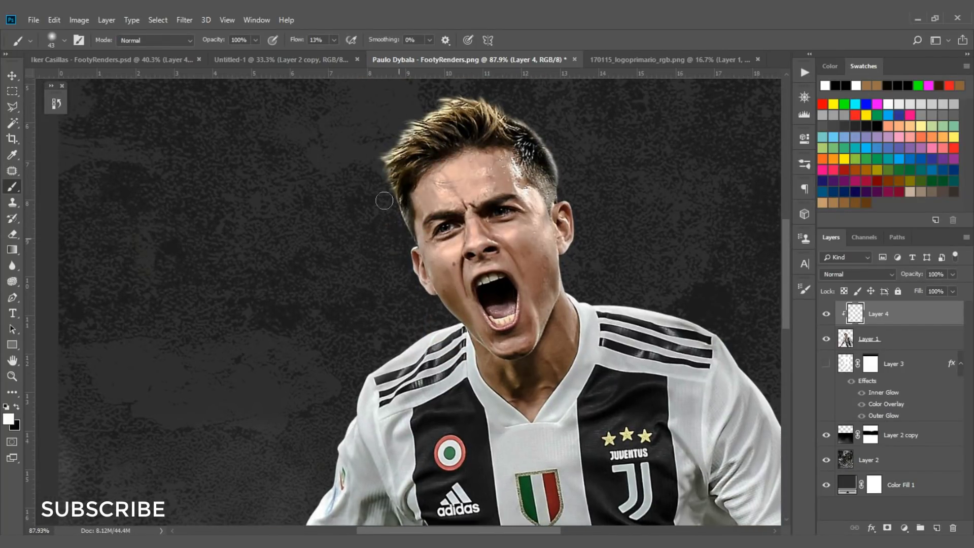
alt+right_click(369, 172)
mouse_move(388, 147)
mouse_down()
mouse_move(428, 102)
mouse_move(484, 92)
mouse_move(382, 144)
mouse_move(527, 130)
mouse_move(585, 235)
mouse_up()
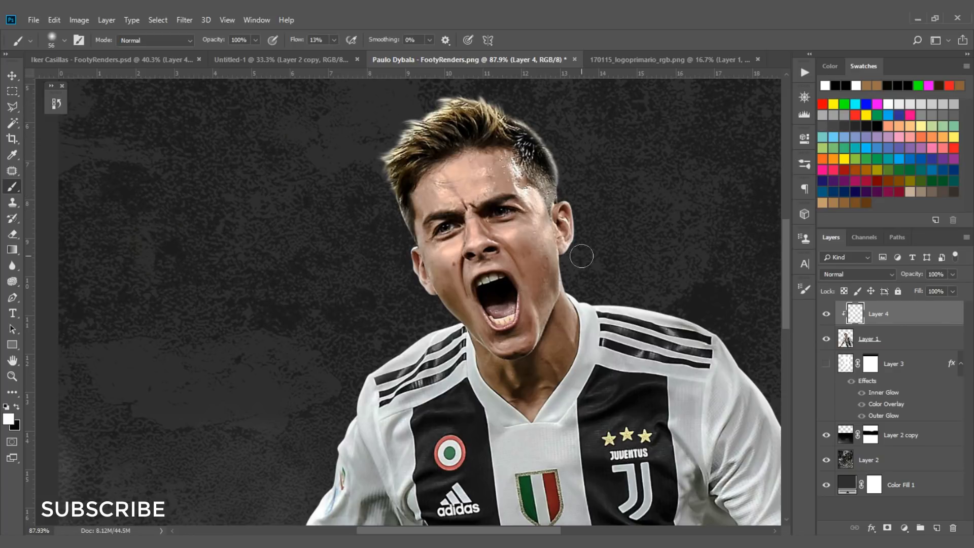
scroll(592, 206, down, 3)
Show Layer 3's glowing J logo again and select that layer.
scroll(592, 206, down, 7)
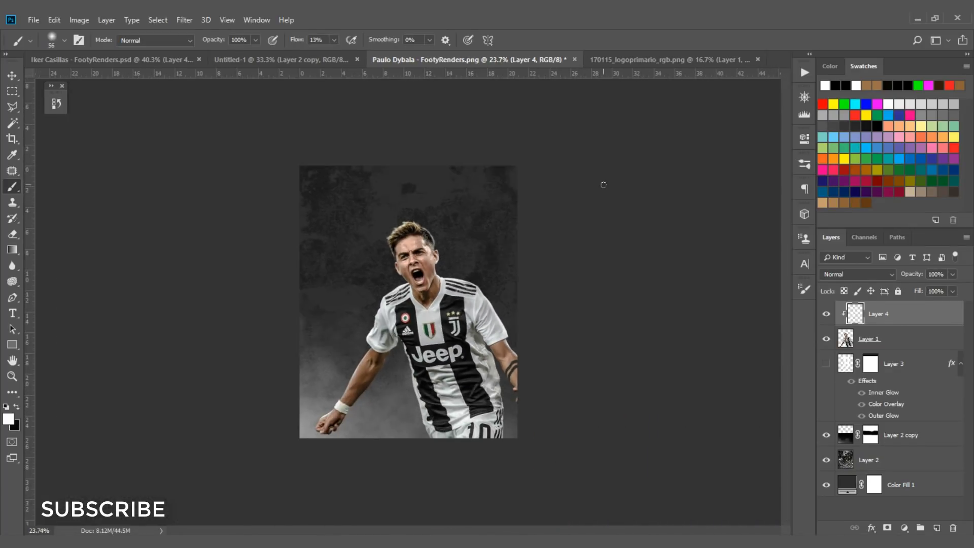
scroll(448, 219, up, 2)
scroll(437, 330, up, 1)
scroll(435, 329, up, 1)
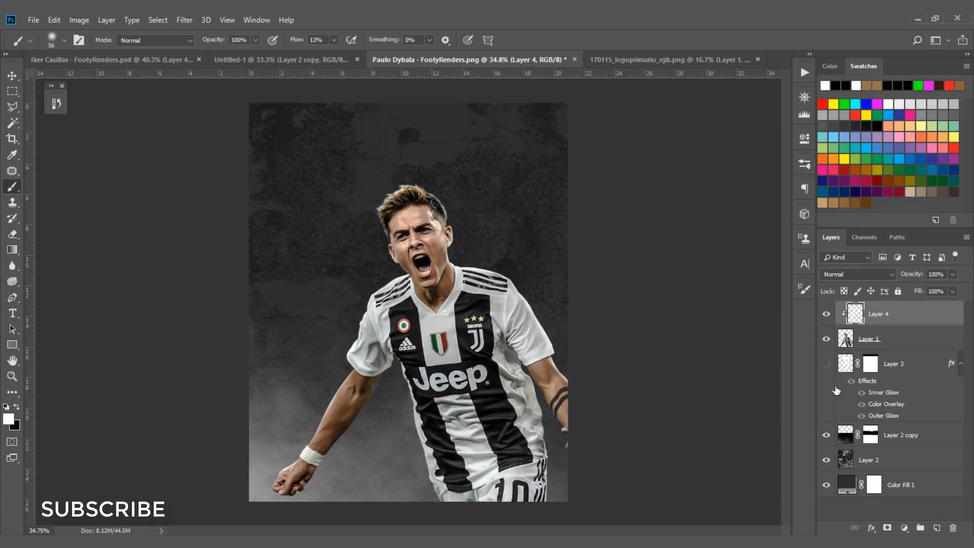
click(826, 364)
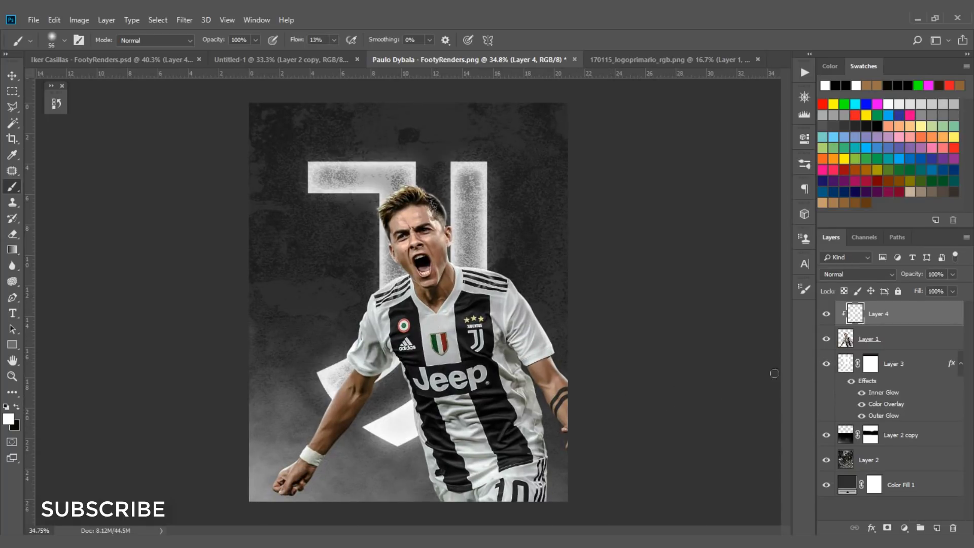
click(915, 372)
Add a new empty Layer 5 above the logo and confirm the foreground colour.
scroll(453, 268, up, 3)
scroll(452, 267, down, 2)
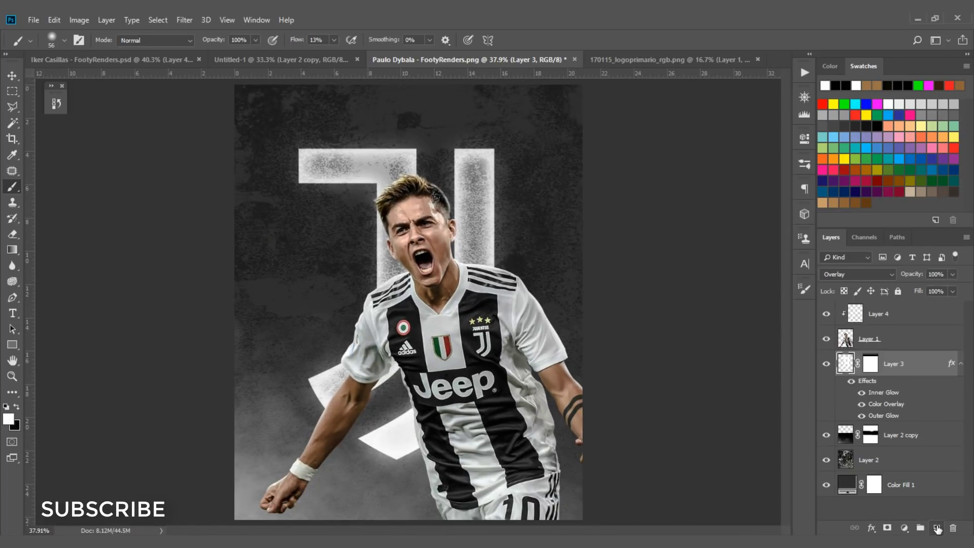
click(937, 529)
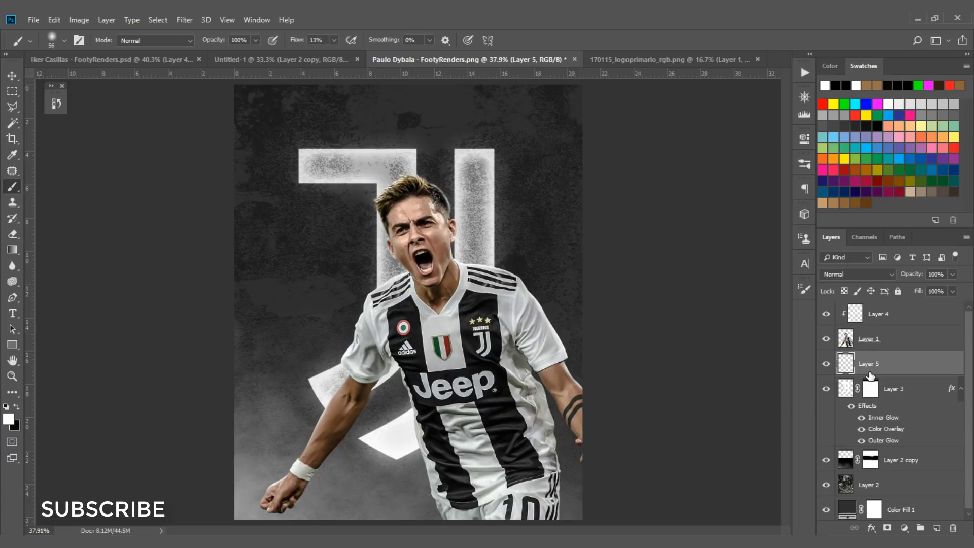
click(6, 420)
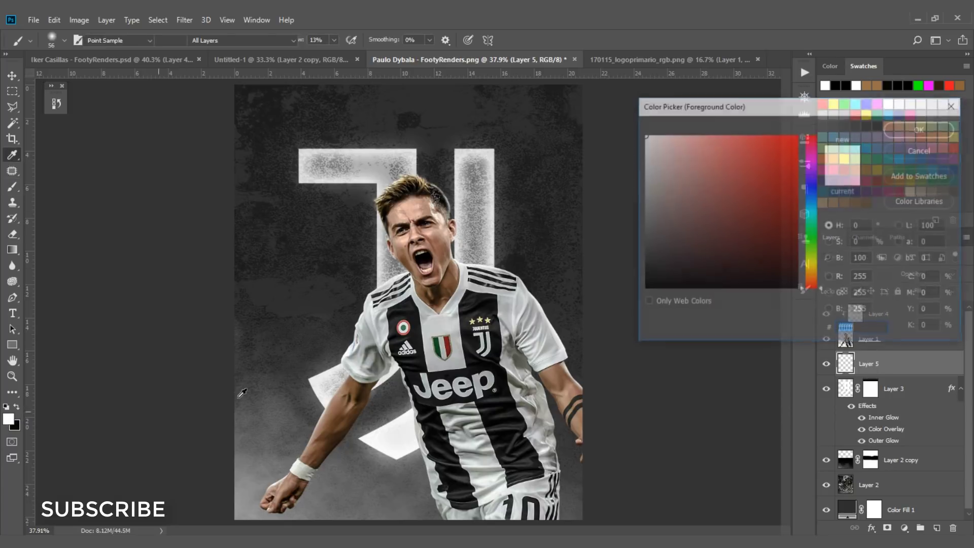
click(915, 127)
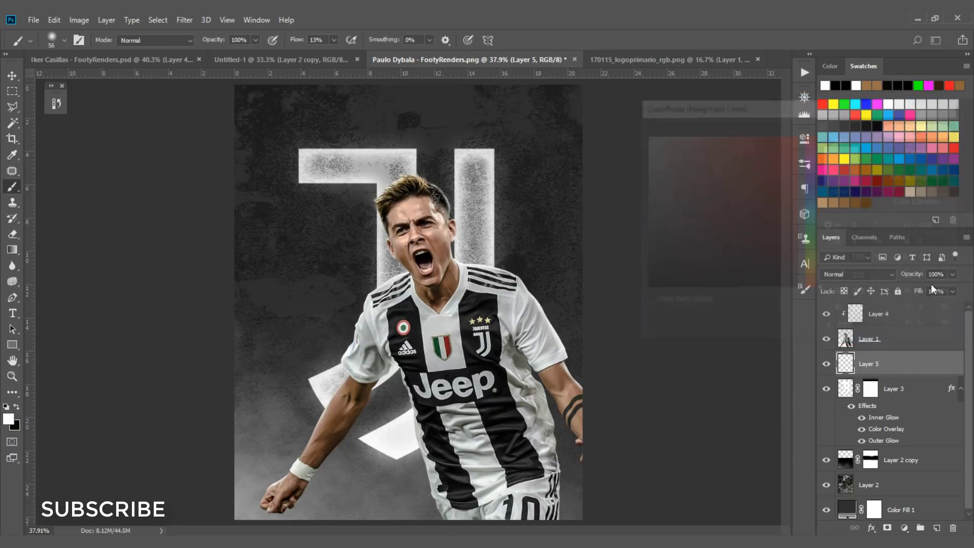
click(862, 273)
Set Layer 5 to Overlay and paint a 1133 px soft white glow around the J letters.
click(844, 154)
drag(440, 200, 558, 204)
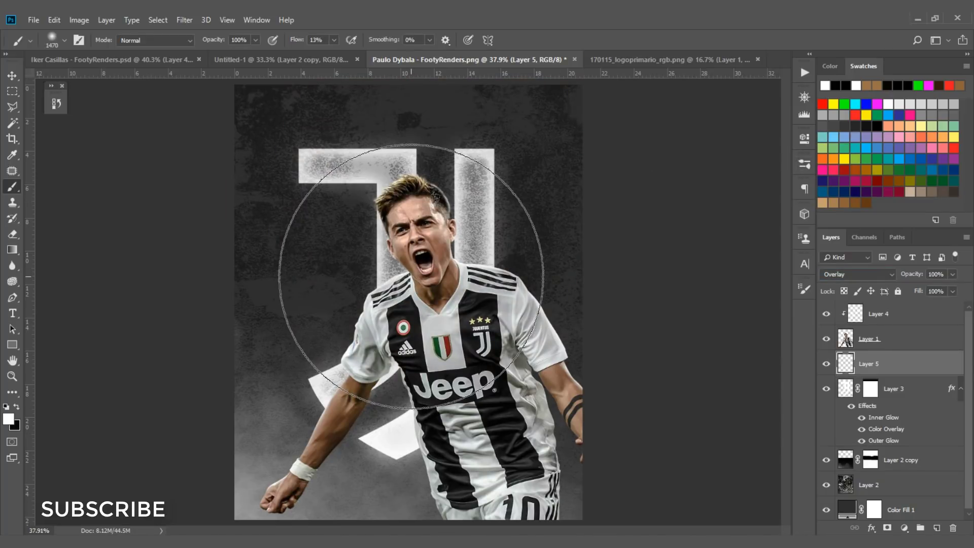
mouse_move(411, 277)
mouse_down()
mouse_move(308, 29)
mouse_move(312, 43)
mouse_up()
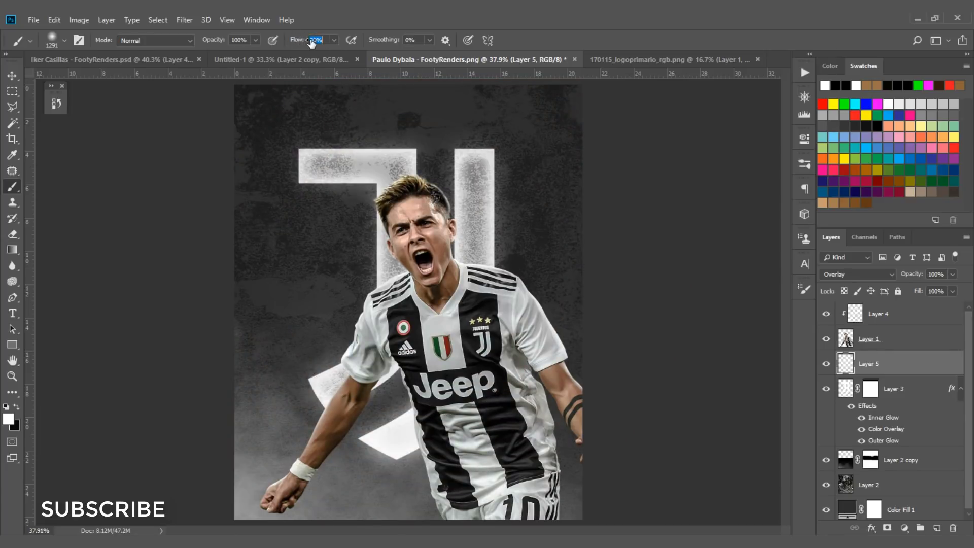
drag(443, 281, 405, 263)
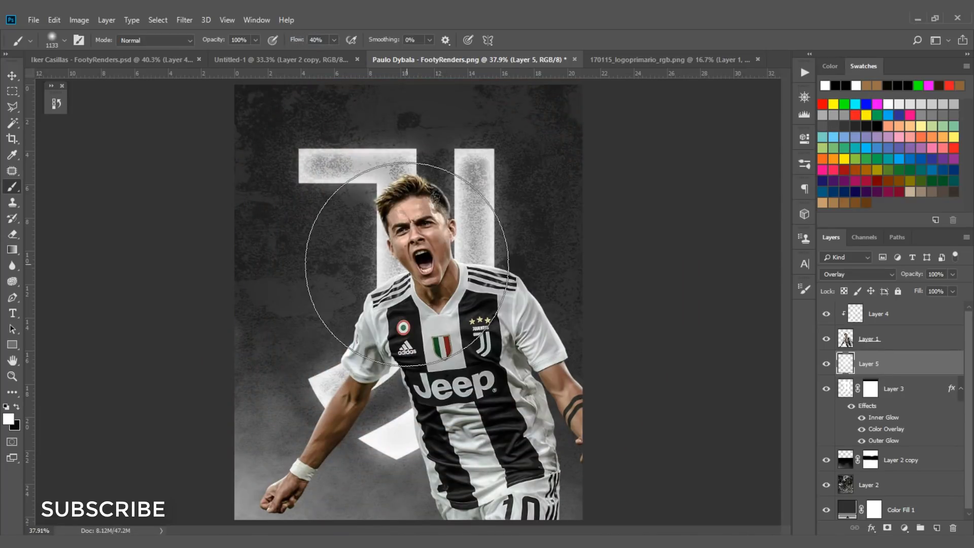
drag(347, 190, 434, 208)
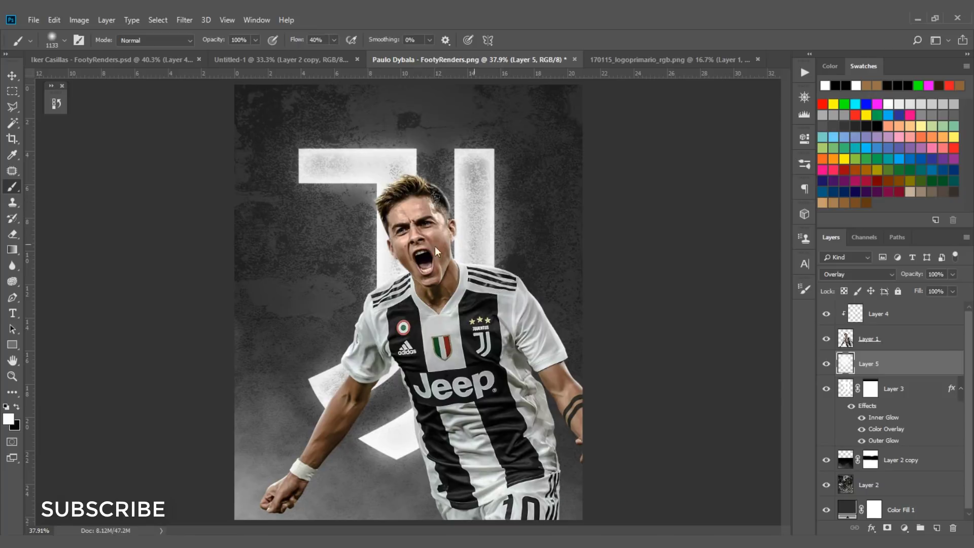
Dab light on the J's lower-left piece and its glow with a 642 px brush, undoing the top-bar strokes.
drag(474, 249, 383, 254)
click(340, 398)
click(418, 428)
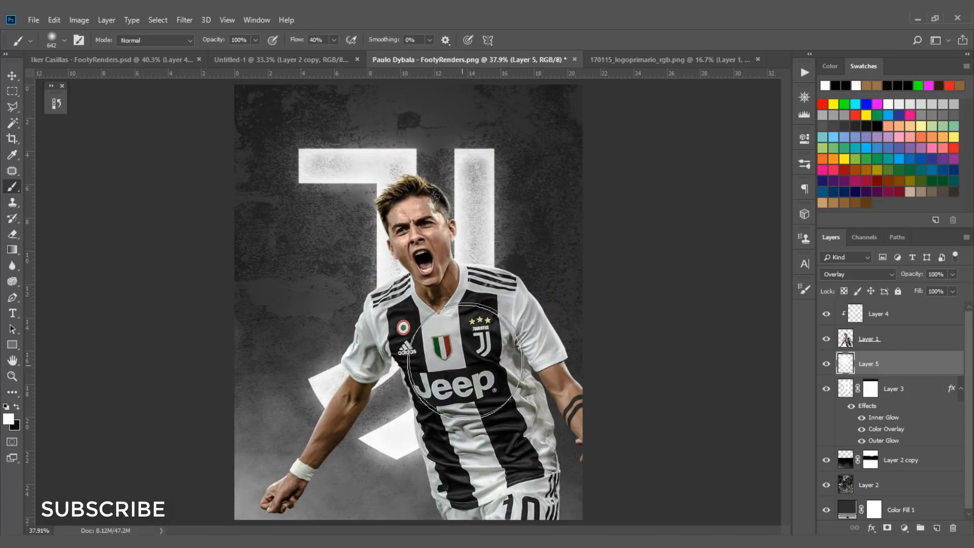
click(480, 223)
mouse_move(479, 222)
mouse_down()
mouse_move(463, 159)
mouse_move(322, 127)
mouse_move(343, 119)
mouse_move(371, 170)
mouse_up()
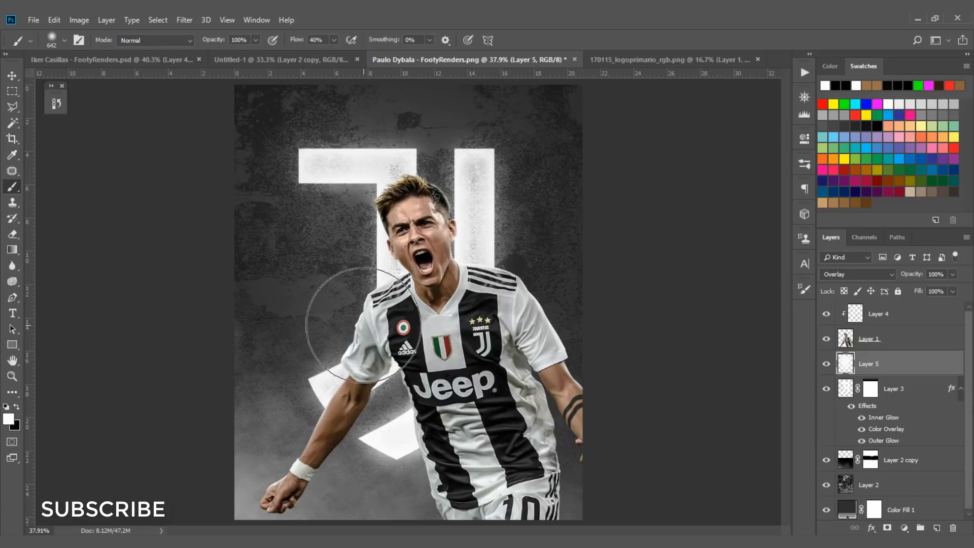
key(ctrl+alt+z)
key(ctrl+alt+z)
scroll(908, 478, down, 1)
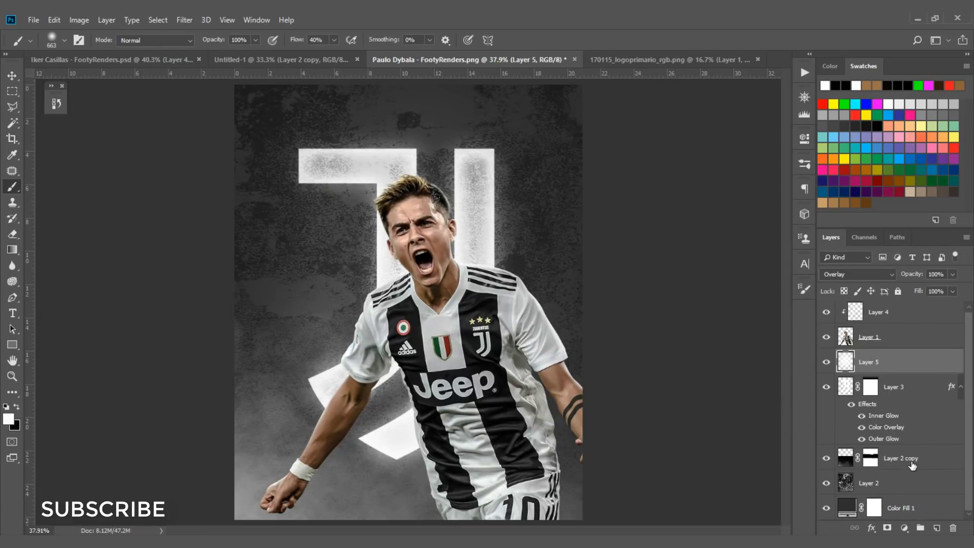
click(911, 459)
Add Layer 6 and paint a large soft white glow behind the player's shoulder.
click(936, 528)
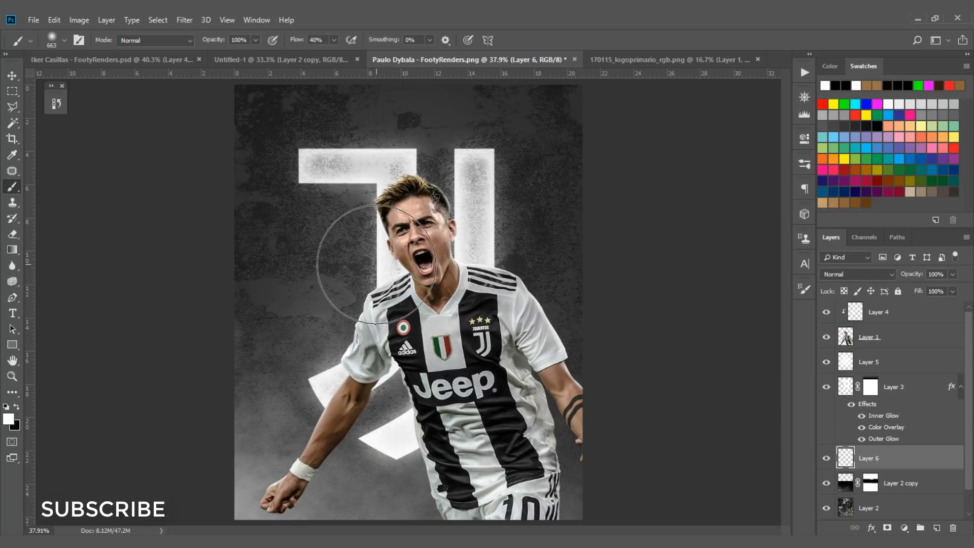
drag(377, 266, 421, 269)
click(367, 291)
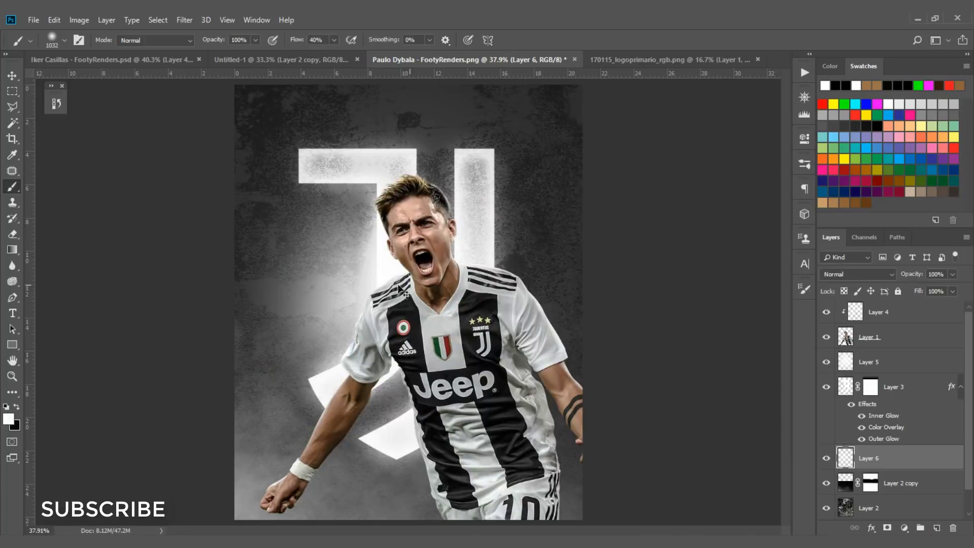
key(ctrl+z)
click(359, 278)
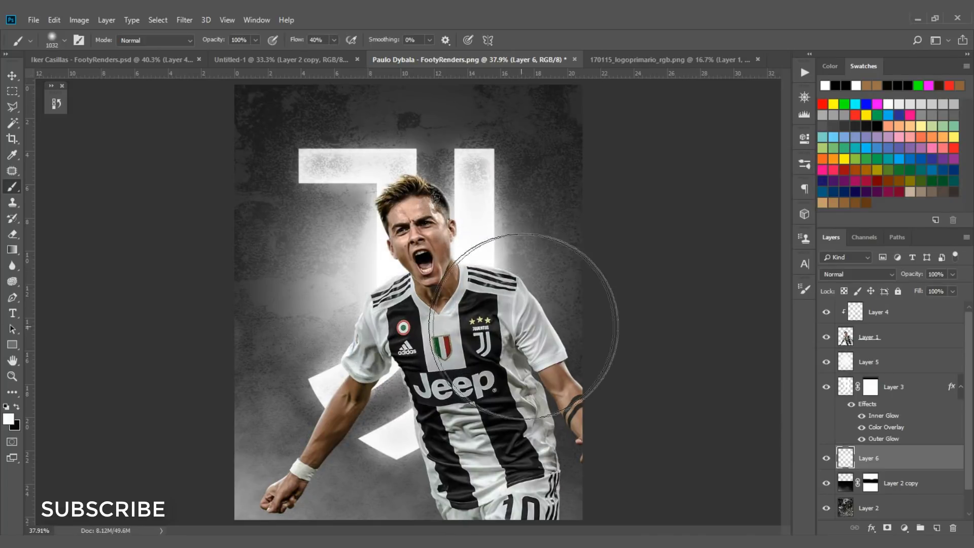
alt+right_click(462, 324)
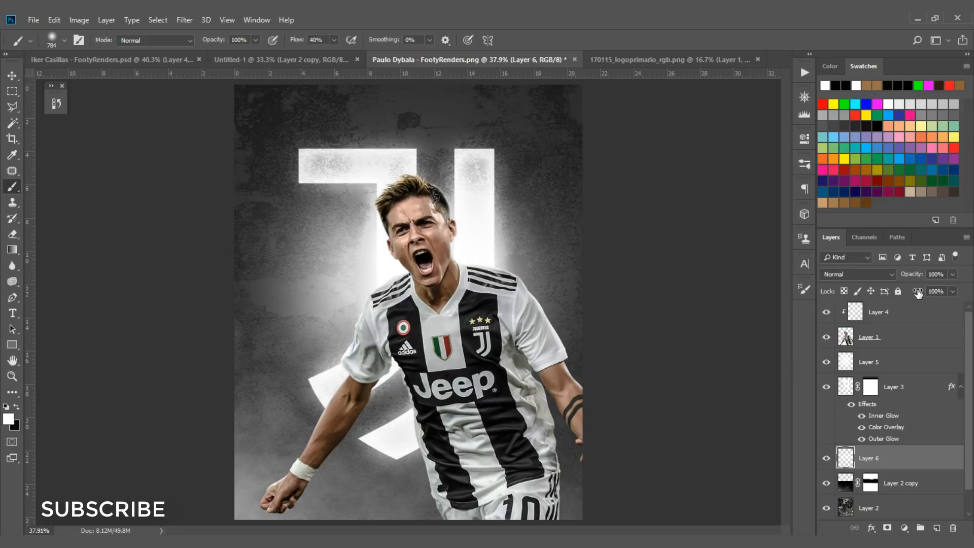
Lower Layer 6 to 43% fill and blend it in Soft Light mode.
drag(908, 293, 882, 303)
click(862, 275)
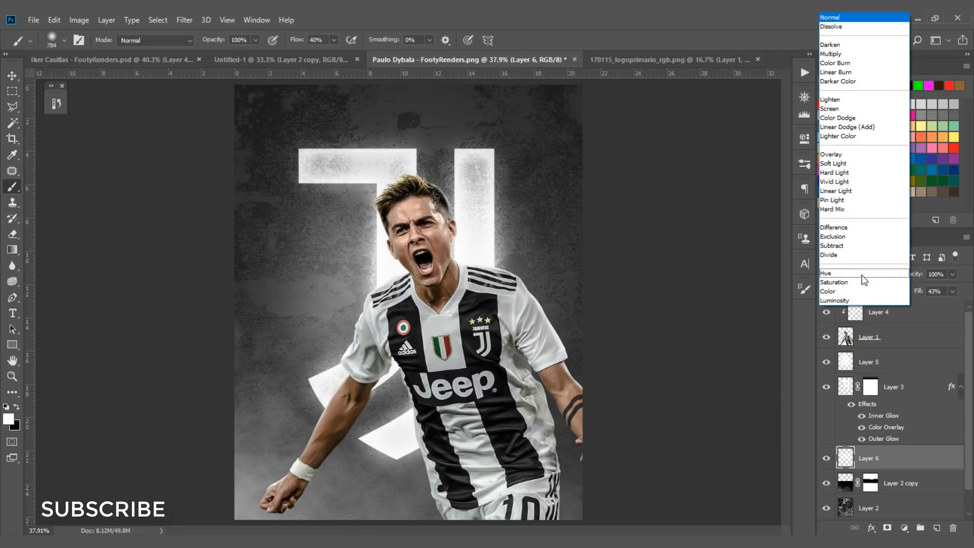
click(845, 163)
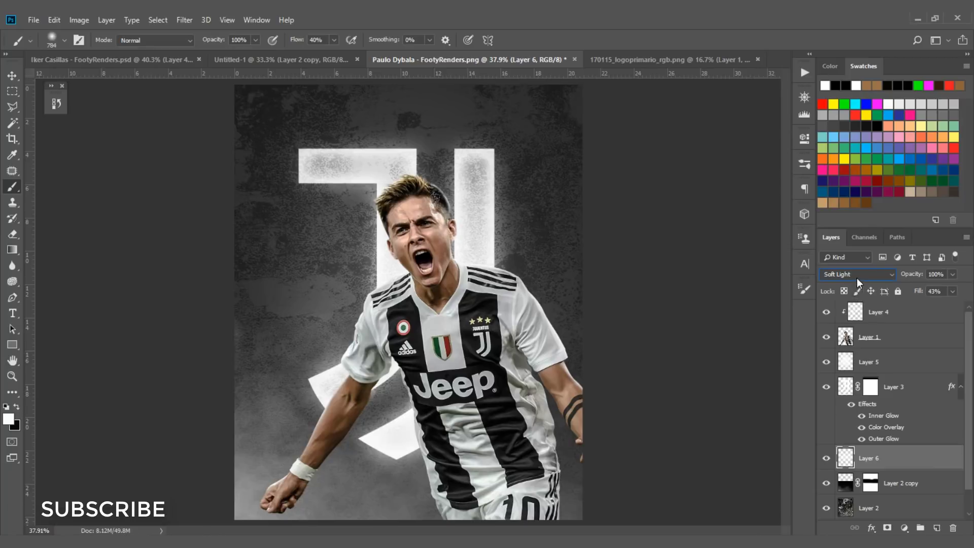
click(857, 278)
click(852, 155)
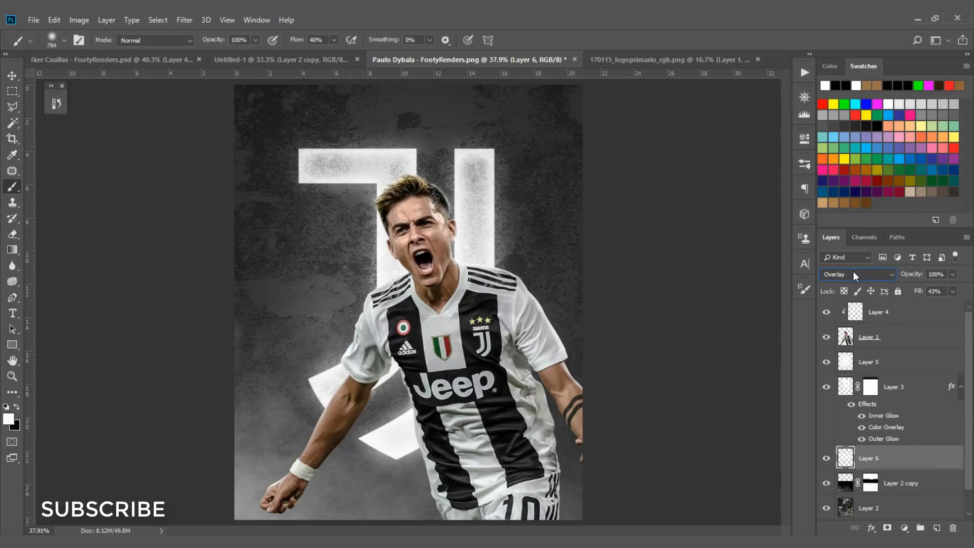
click(853, 274)
click(857, 164)
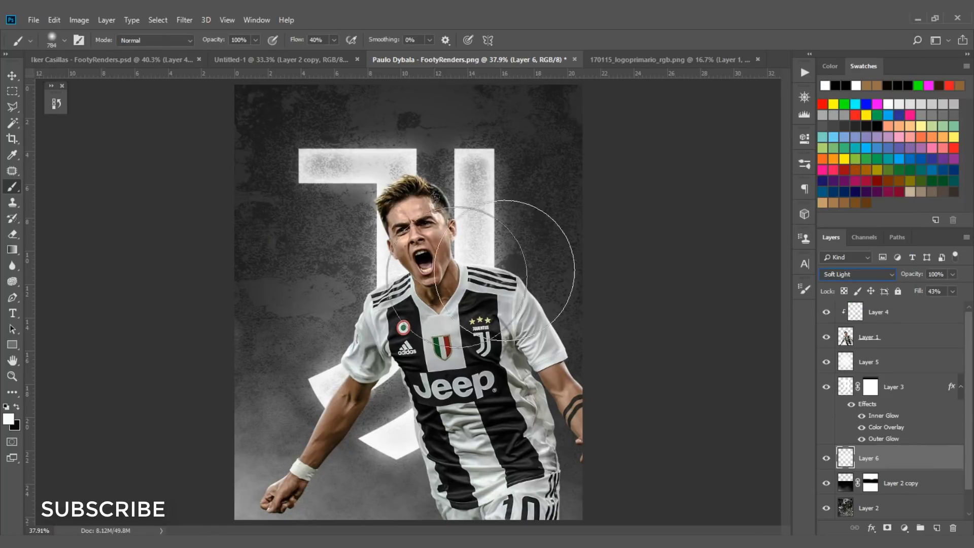
click(897, 316)
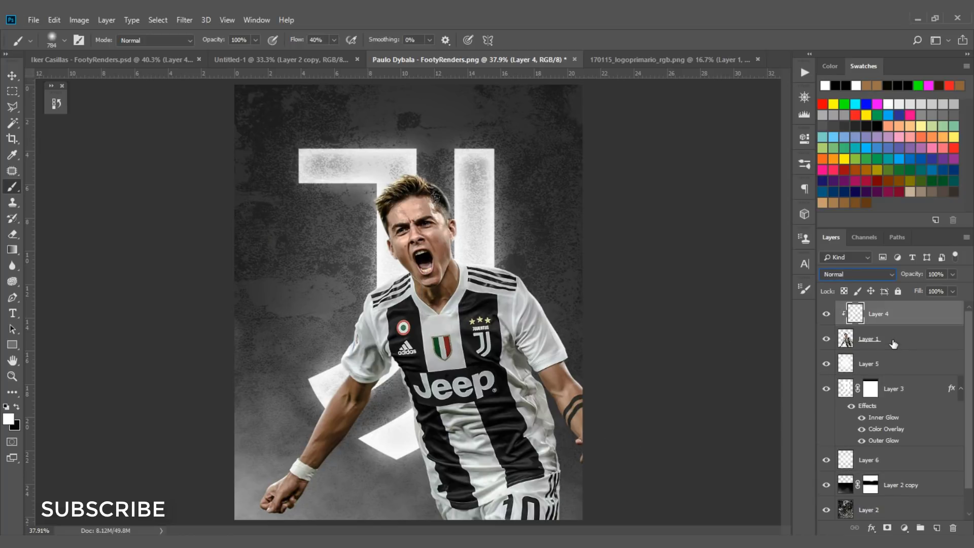
click(893, 342)
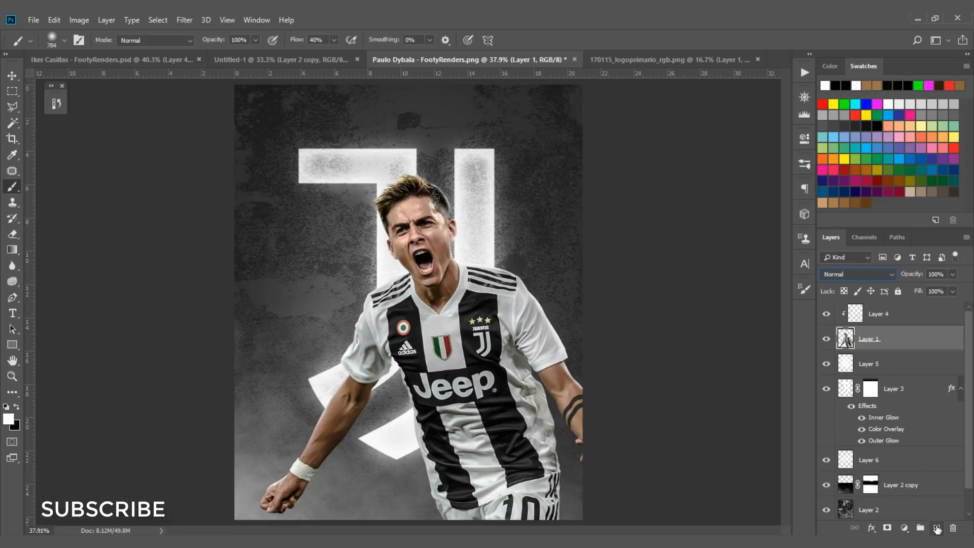
Add Layer 7 clipped to the player and set a 250 px low-flow brush.
click(937, 529)
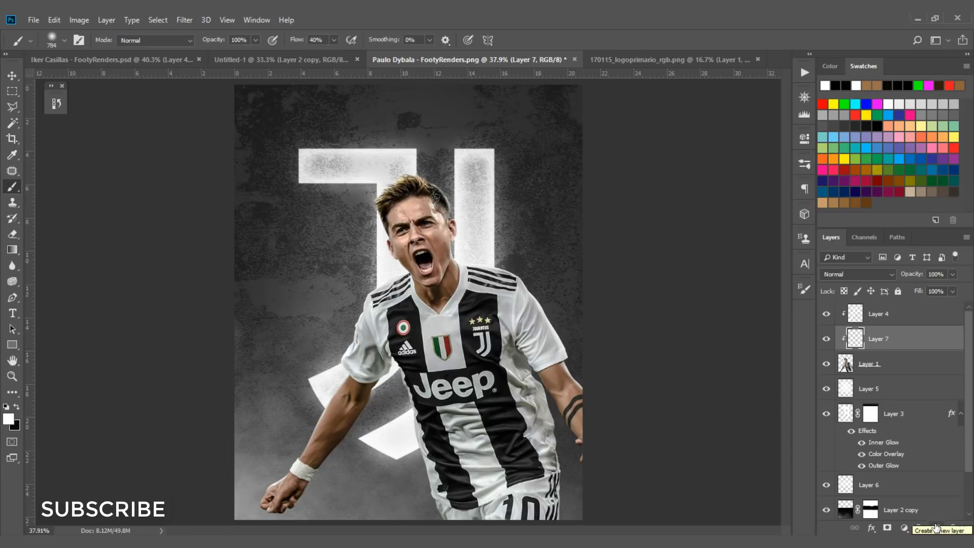
scroll(472, 213, up, 3)
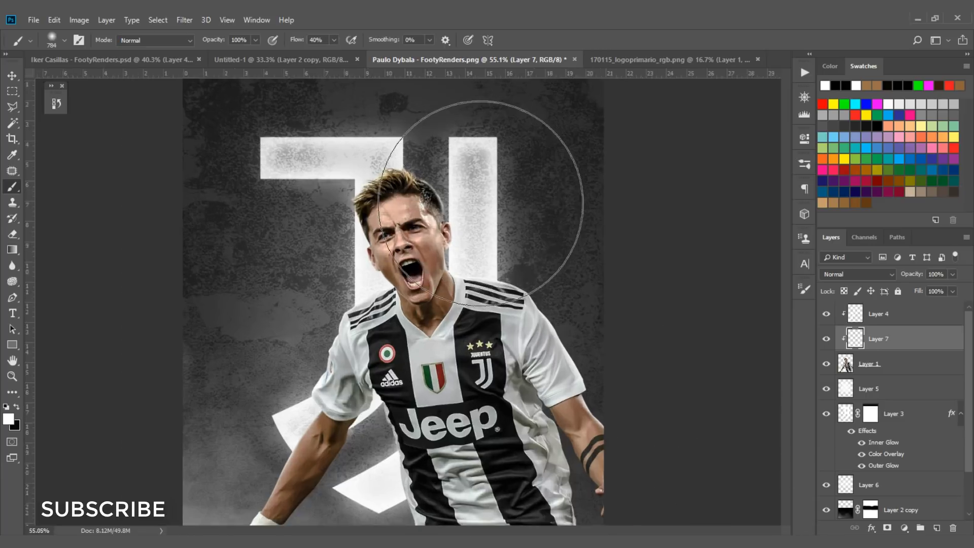
drag(469, 248, 406, 243)
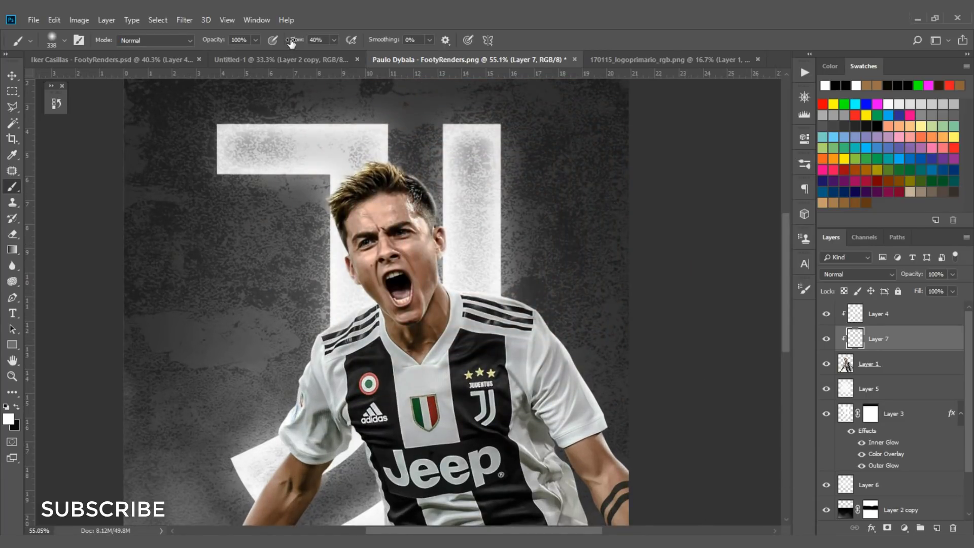
drag(291, 43, 283, 45)
drag(496, 209, 484, 207)
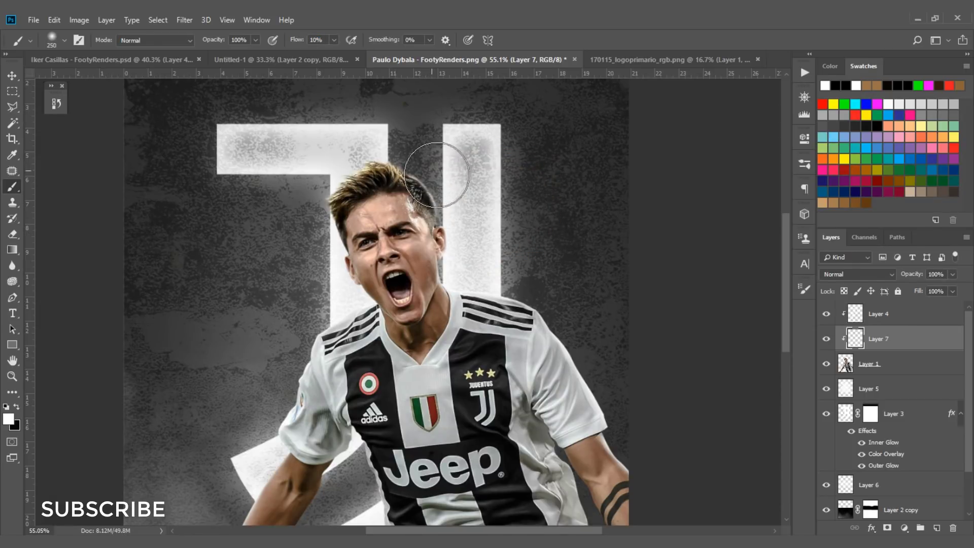
Paint white light over the hair edge, ear, sleeve and shoulder stripes, then set fill to 52%.
mouse_move(437, 175)
mouse_down()
mouse_move(465, 240)
mouse_move(466, 269)
mouse_move(553, 311)
mouse_move(616, 362)
mouse_up()
mouse_move(298, 307)
mouse_down()
mouse_move(336, 304)
mouse_move(299, 317)
mouse_up()
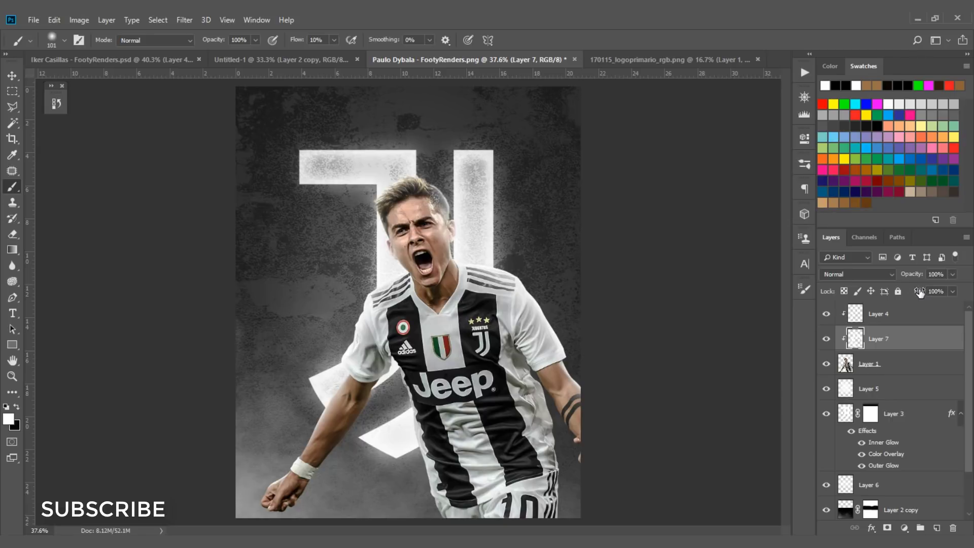
drag(919, 293, 886, 304)
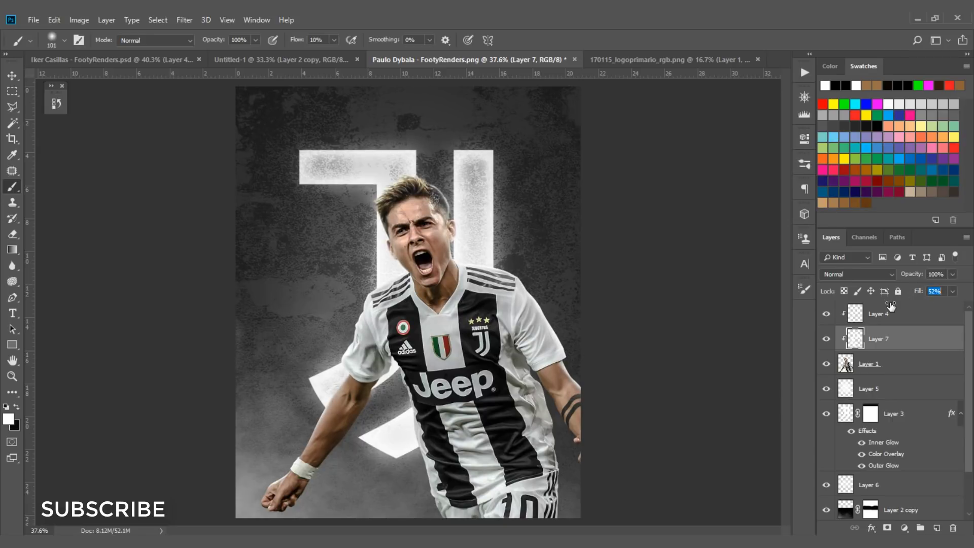
scroll(467, 257, up, 1)
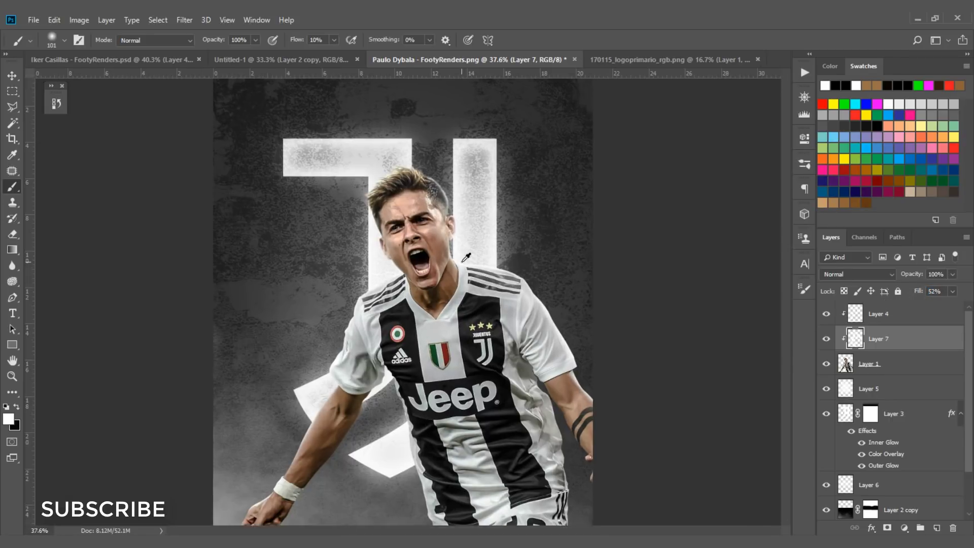
scroll(466, 258, down, 2)
click(931, 315)
Add a Brightness/Contrast adjustment clipped to the player with brightness -44 and contrast 8.
click(903, 528)
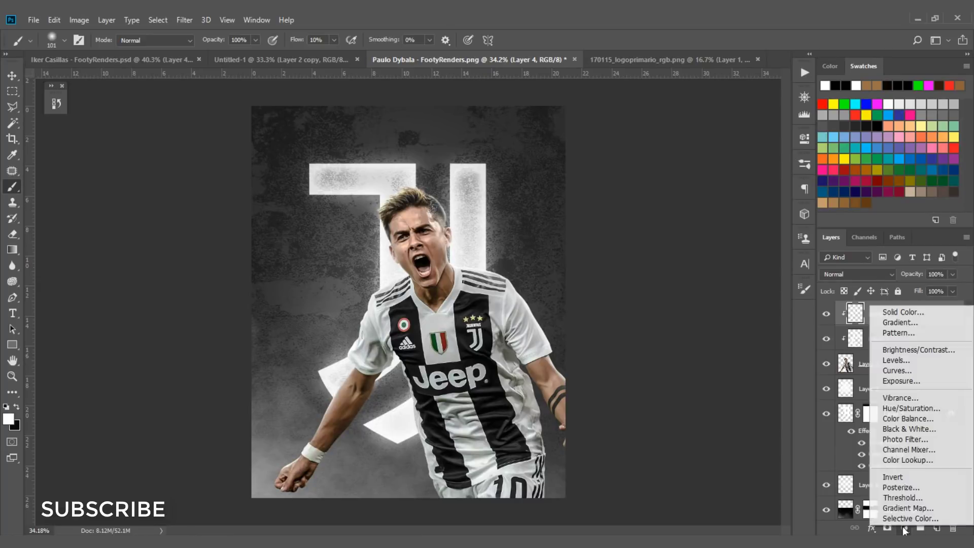
click(905, 352)
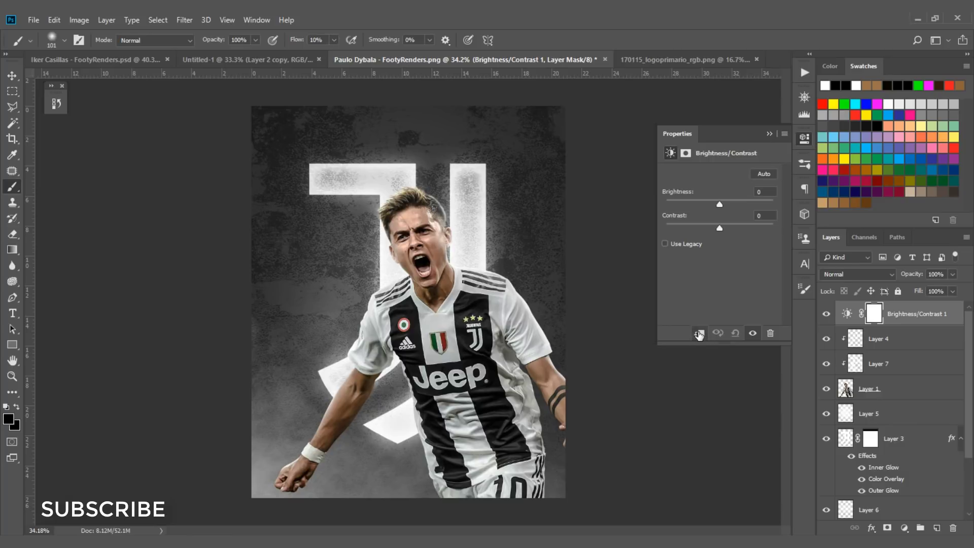
click(699, 333)
mouse_move(722, 202)
mouse_down()
mouse_move(730, 201)
mouse_move(704, 203)
mouse_up()
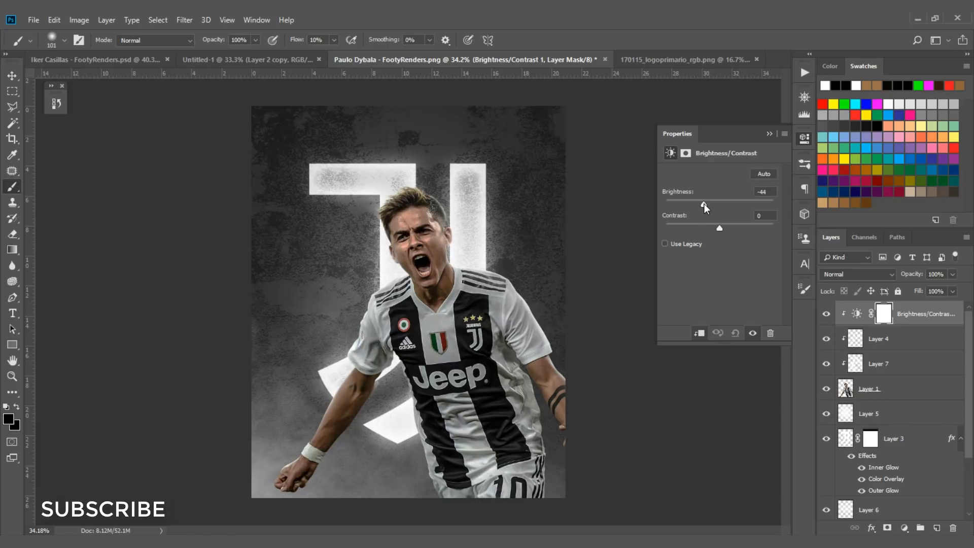
drag(720, 227, 723, 227)
click(769, 133)
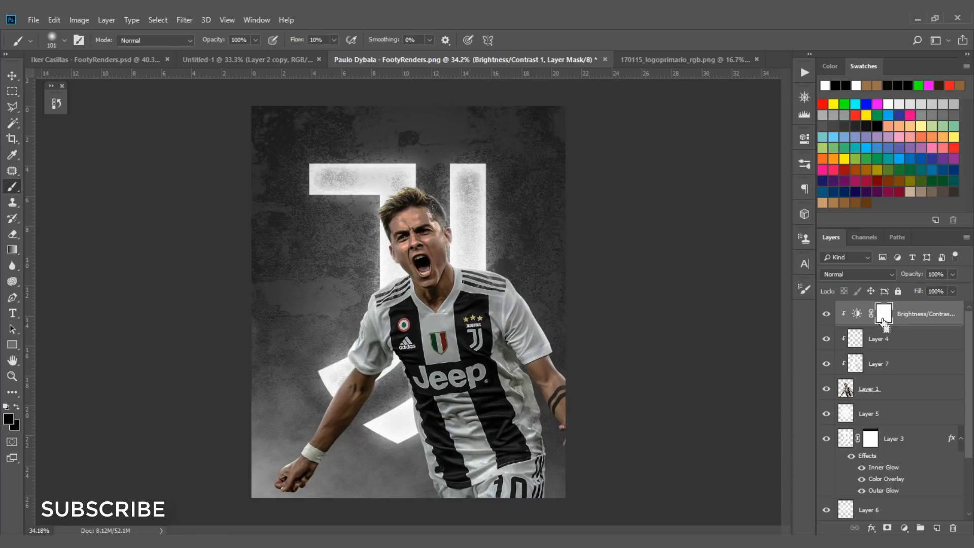
Invert the Brightness/Contrast mask to black and set the foreground colour to pure white.
key(ctrl+i)
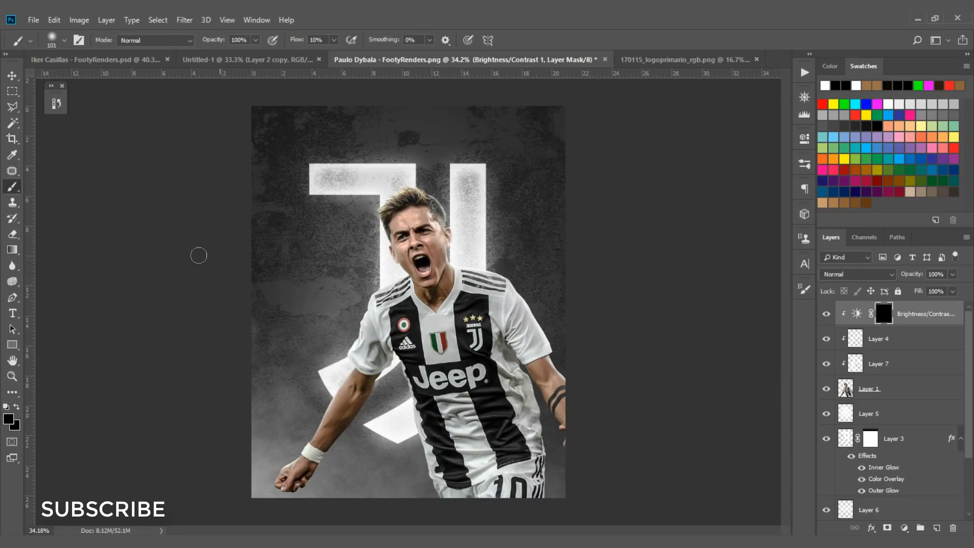
scroll(542, 425, up, 2)
scroll(542, 425, down, 2)
drag(499, 370, 532, 370)
click(9, 419)
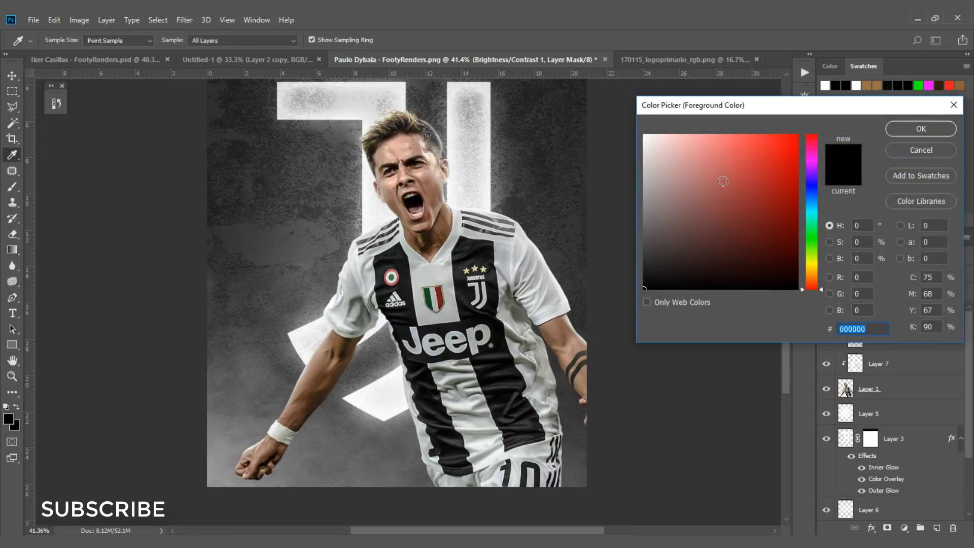
drag(725, 174, 563, 97)
click(921, 129)
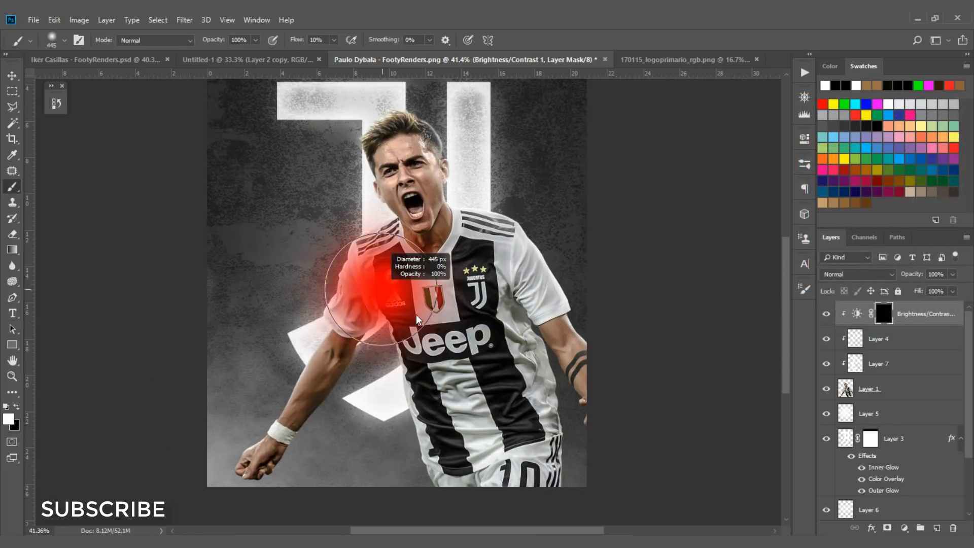
Paint white on the mask over the player's jersey to bring the darkening back there.
mouse_move(467, 390)
mouse_down()
mouse_move(436, 329)
mouse_move(481, 449)
mouse_move(494, 436)
mouse_move(471, 289)
mouse_move(517, 475)
mouse_move(439, 315)
mouse_move(402, 286)
mouse_move(386, 287)
mouse_up()
alt+right_click(447, 300)
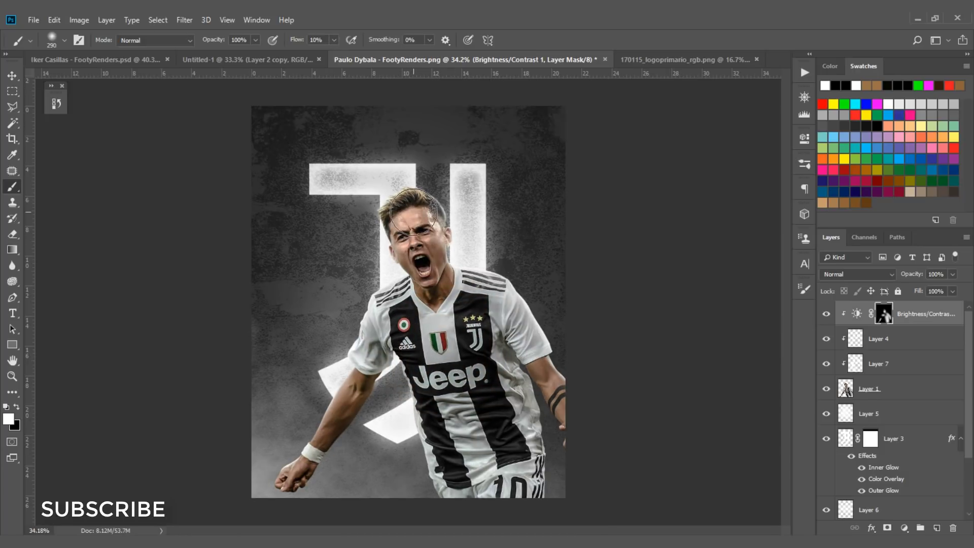
scroll(408, 299, down, 1)
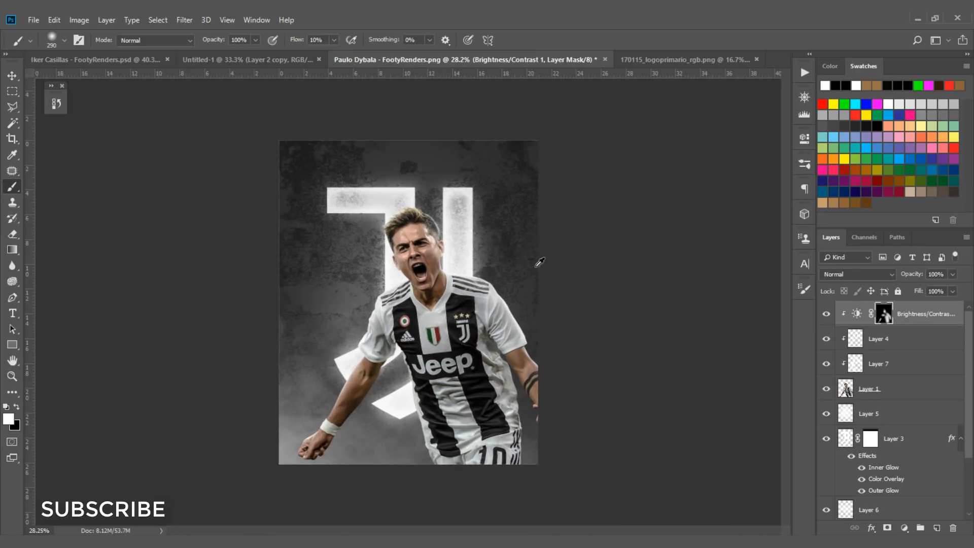
scroll(583, 337, up, 1)
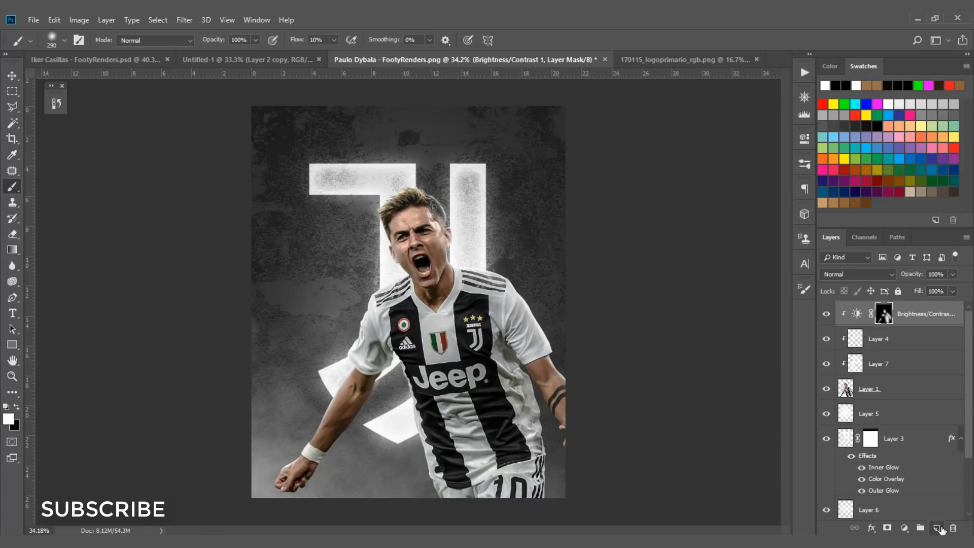
Add a new empty Layer 8 on top and clip it to the layer below.
click(938, 528)
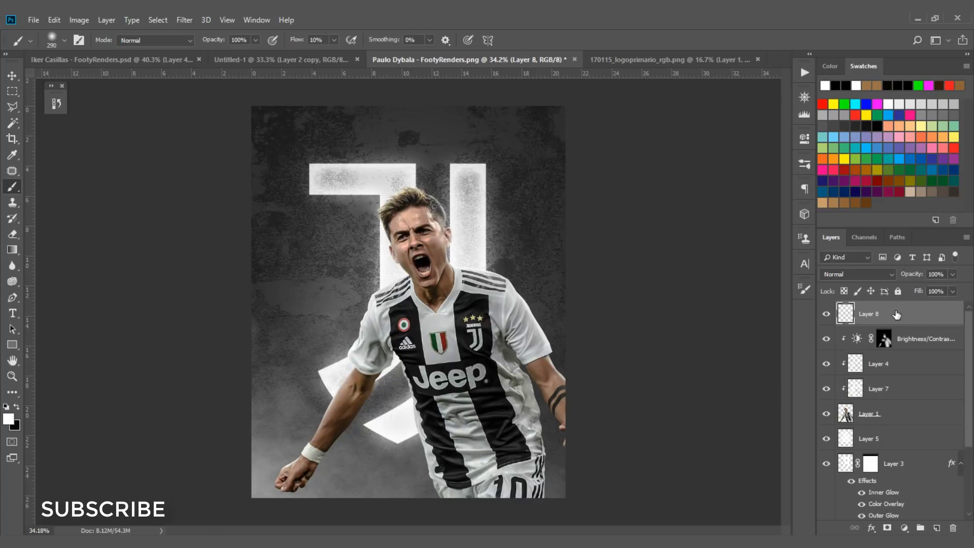
right_click(864, 316)
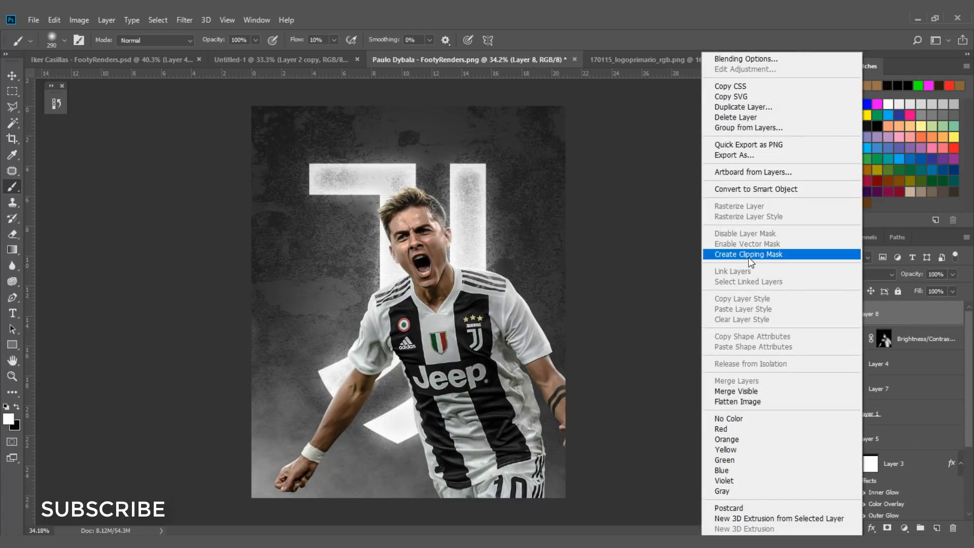
click(931, 323)
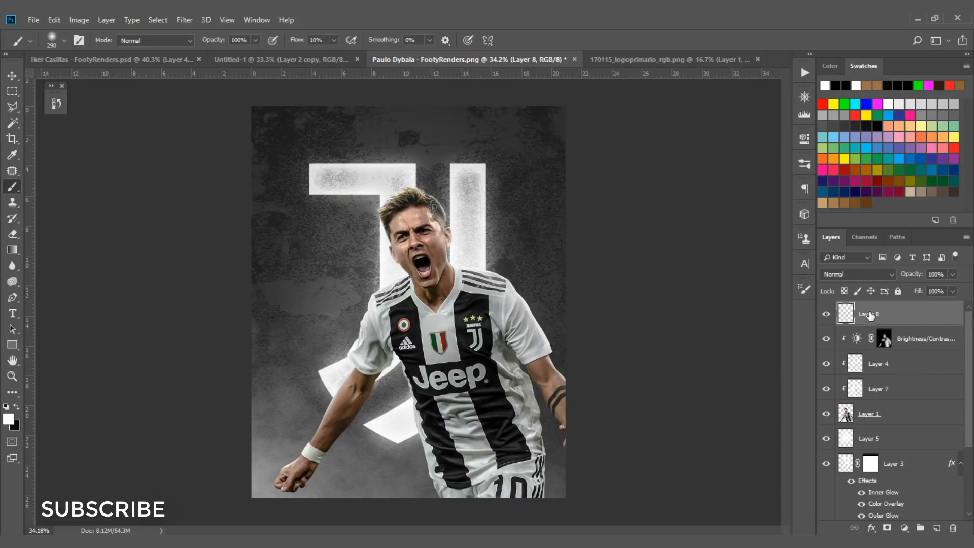
right_click(869, 315)
click(775, 254)
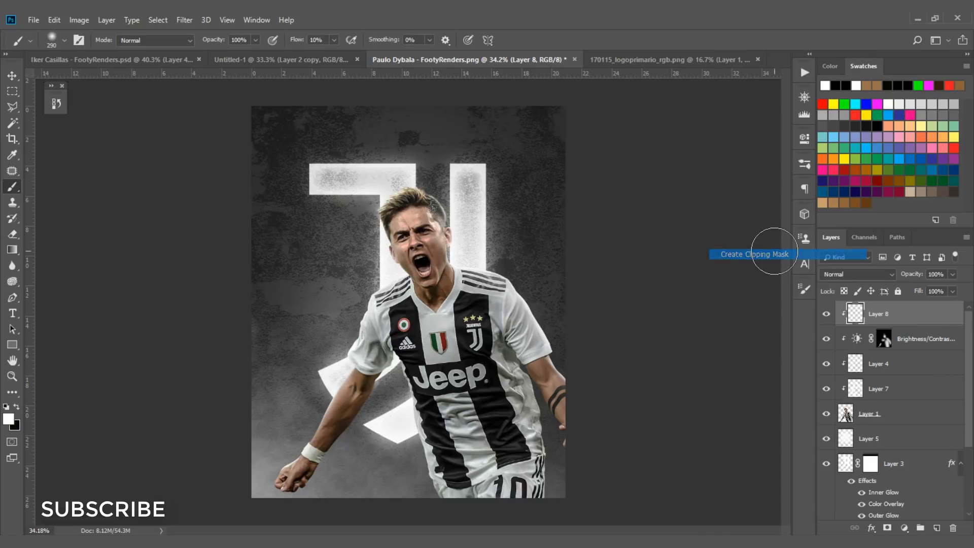
scroll(492, 326, up, 1)
scroll(493, 325, down, 1)
Set Layer 8's blend mode to Soft Light.
click(846, 339)
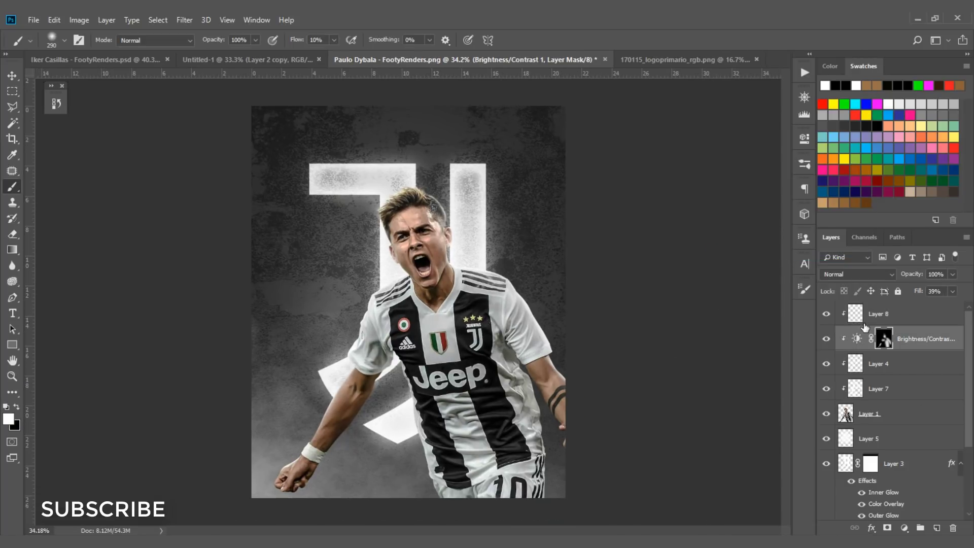
click(875, 318)
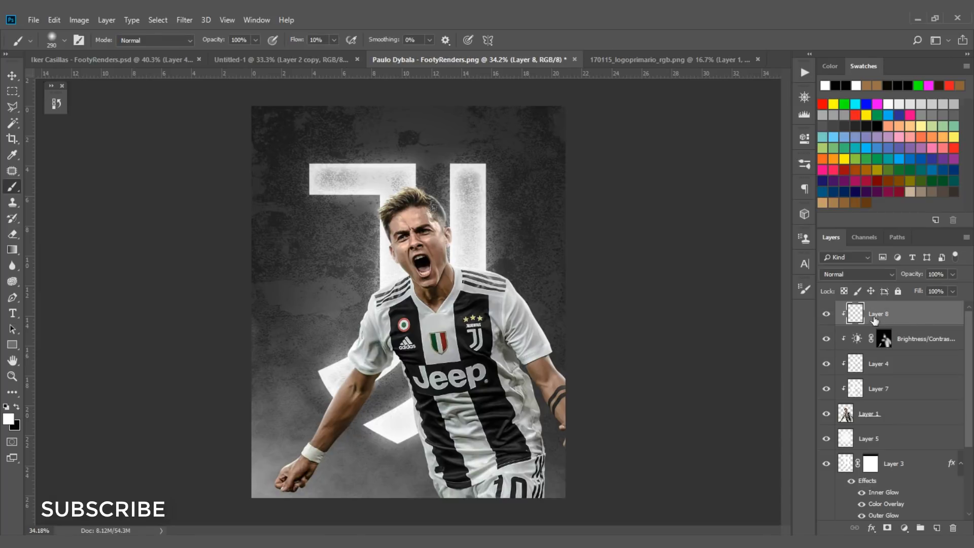
click(827, 313)
click(826, 314)
click(863, 274)
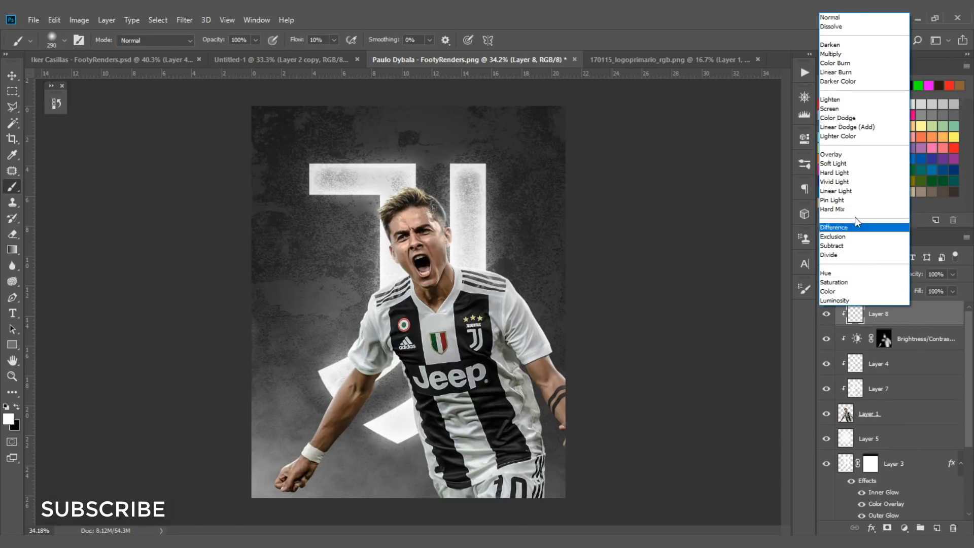
click(846, 164)
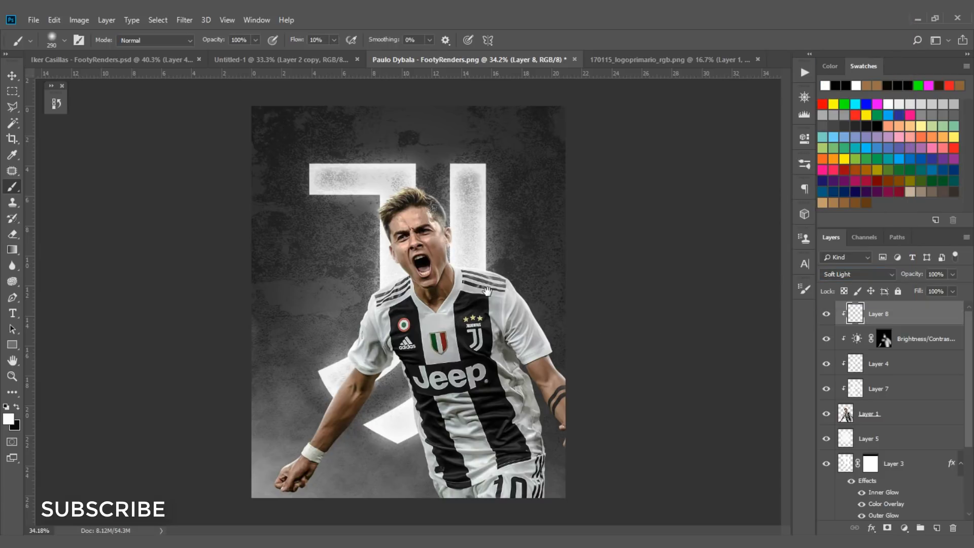
Keep white as the foreground colour and size the brush to 31 px.
scroll(423, 302, up, 7)
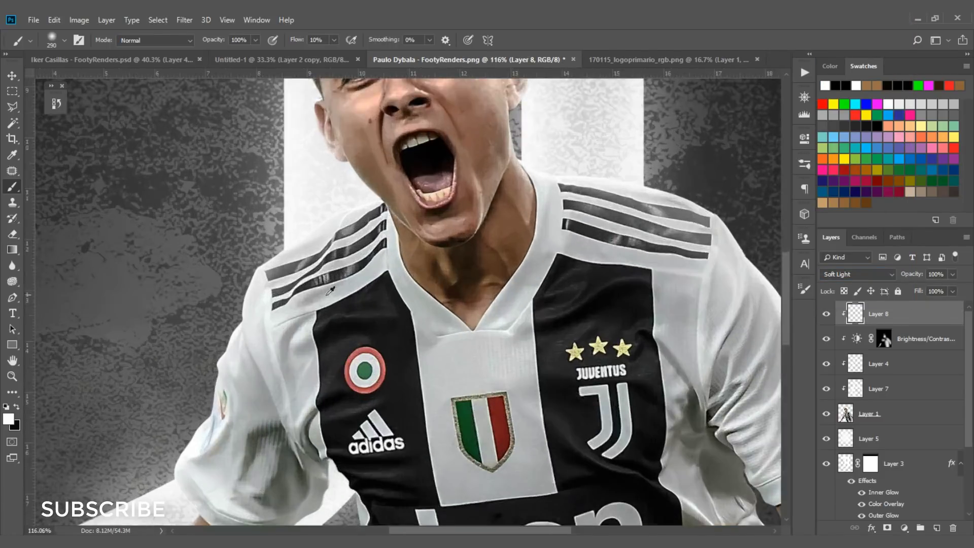
click(8, 418)
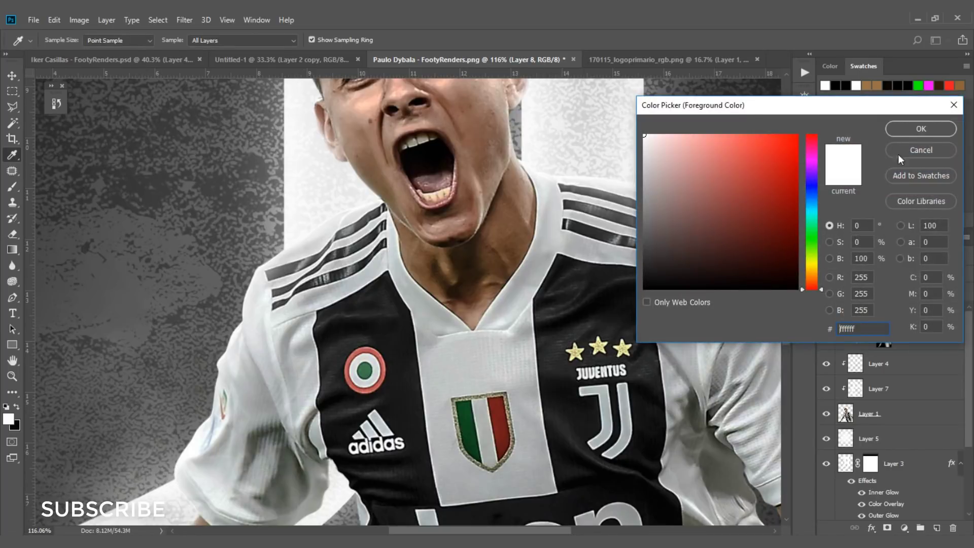
key(Return)
mouse_move(412, 331)
mouse_down()
mouse_move(307, 337)
mouse_move(321, 341)
mouse_move(288, 322)
mouse_up()
scroll(292, 322, up, 3)
drag(344, 347, 314, 348)
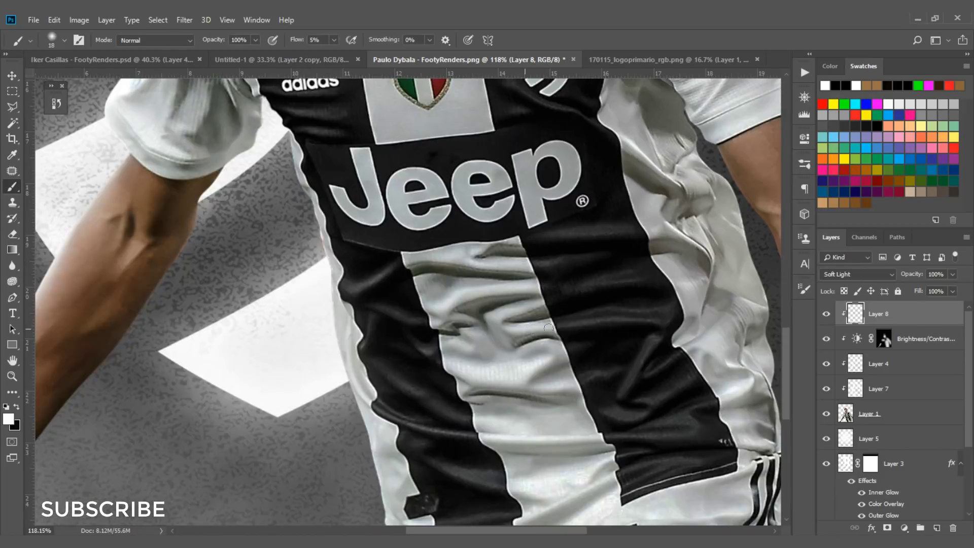
scroll(441, 358, down, 3)
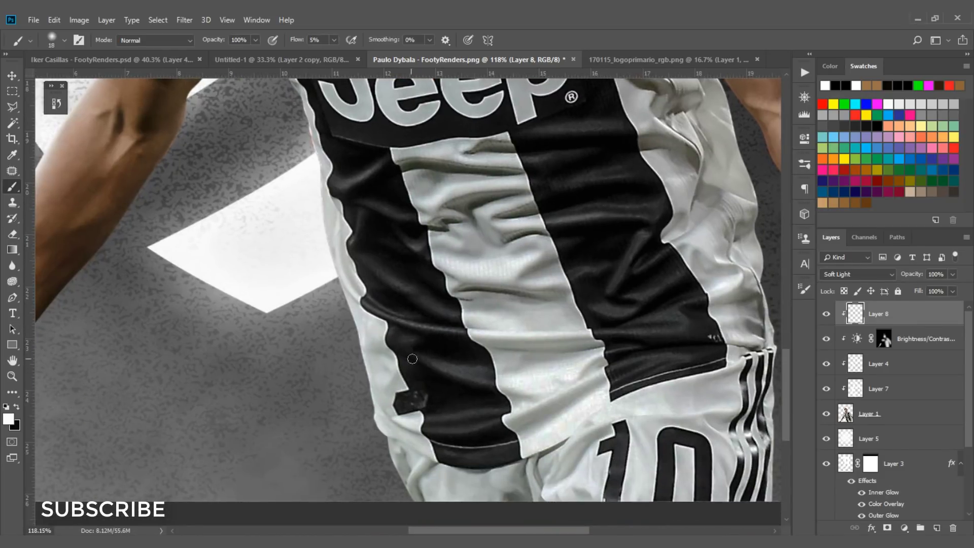
Brush faint white over the jersey's black stripe, undoing a stray stroke on the arm.
drag(412, 358, 492, 379)
drag(312, 280, 528, 346)
drag(317, 298, 333, 302)
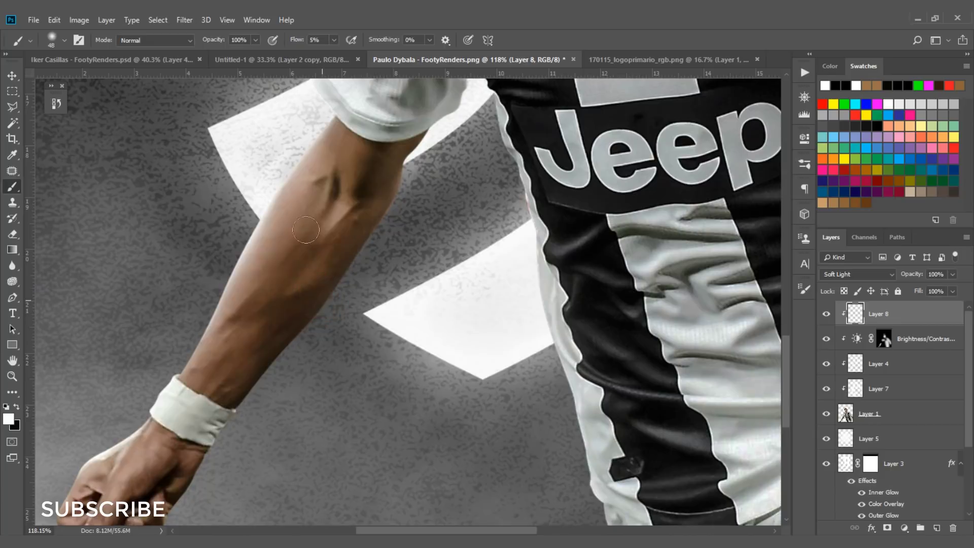
drag(294, 205, 259, 276)
key(ctrl+z)
mouse_move(330, 154)
mouse_down()
mouse_move(254, 241)
mouse_move(198, 350)
mouse_up()
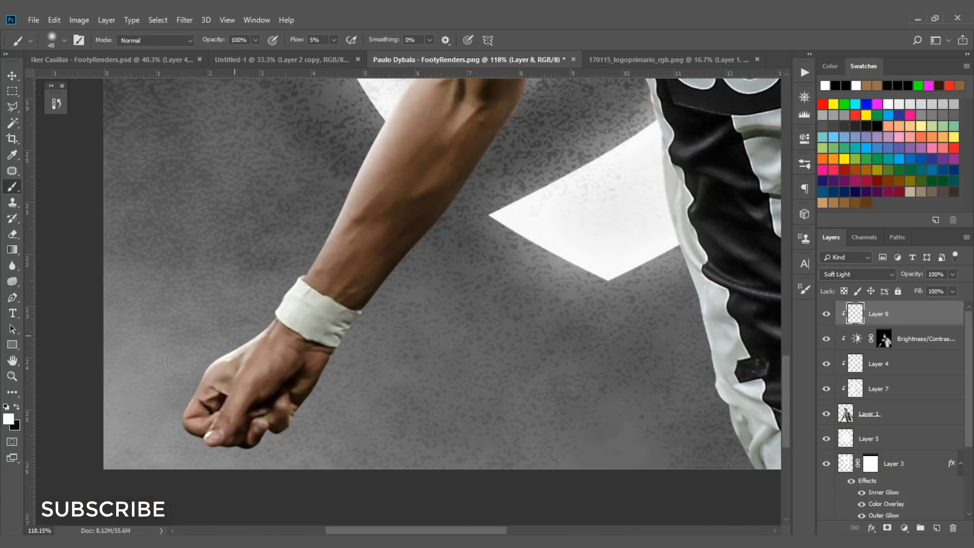
drag(245, 391, 233, 391)
Pan up from the fist to the chest, ready to change the foreground colour.
drag(433, 86, 250, 370)
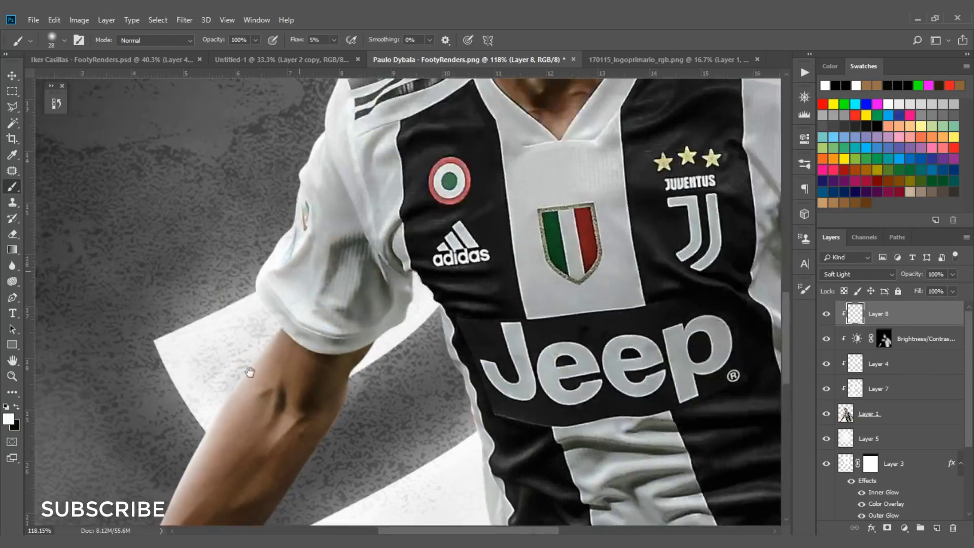
drag(357, 84, 264, 316)
scroll(299, 358, down, 8)
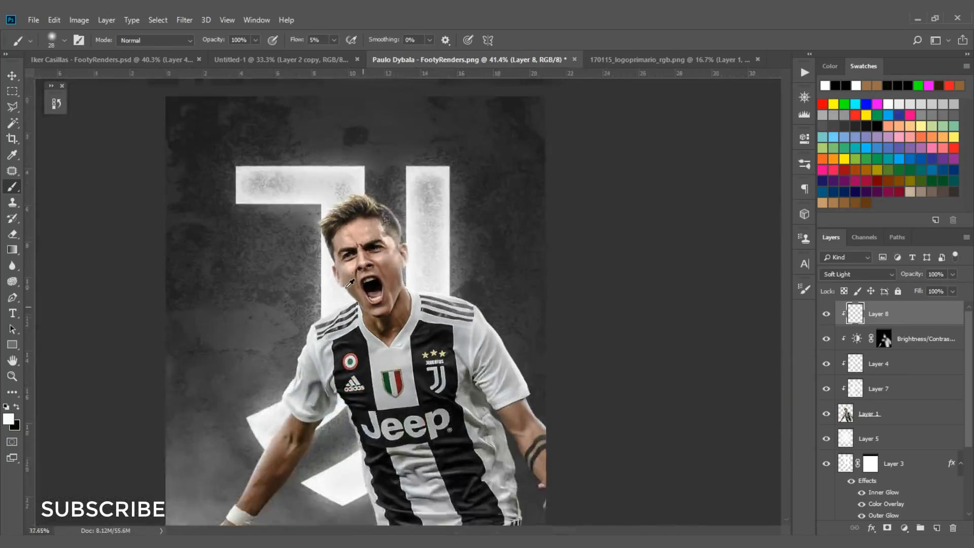
scroll(545, 328, down, 1)
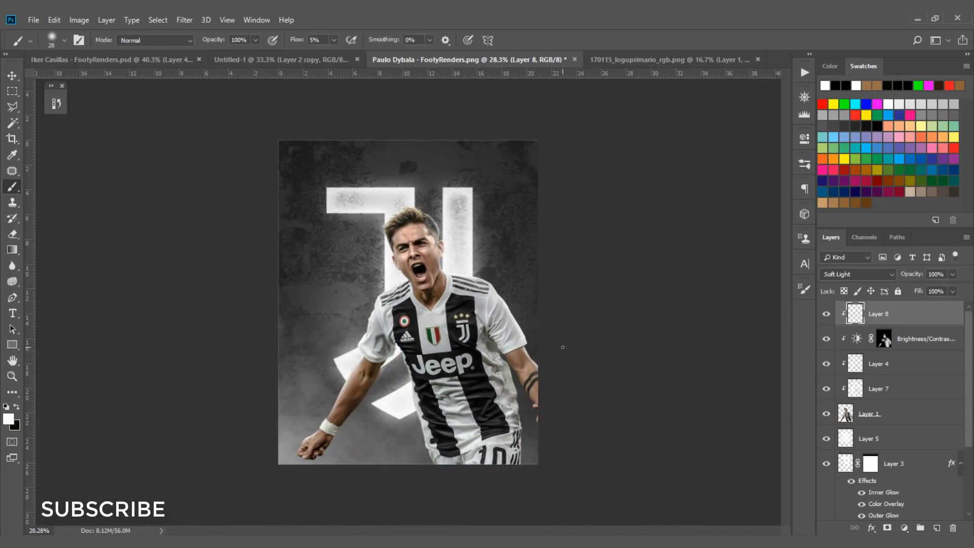
click(9, 418)
Set the foreground colour to black (000000).
text(000000)
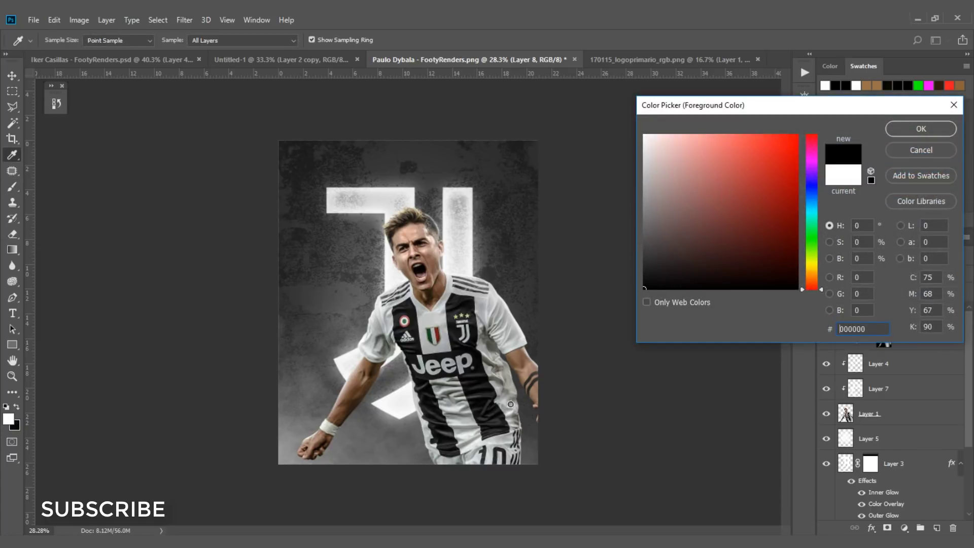
key(Return)
scroll(14, 416, up, 1)
click(10, 418)
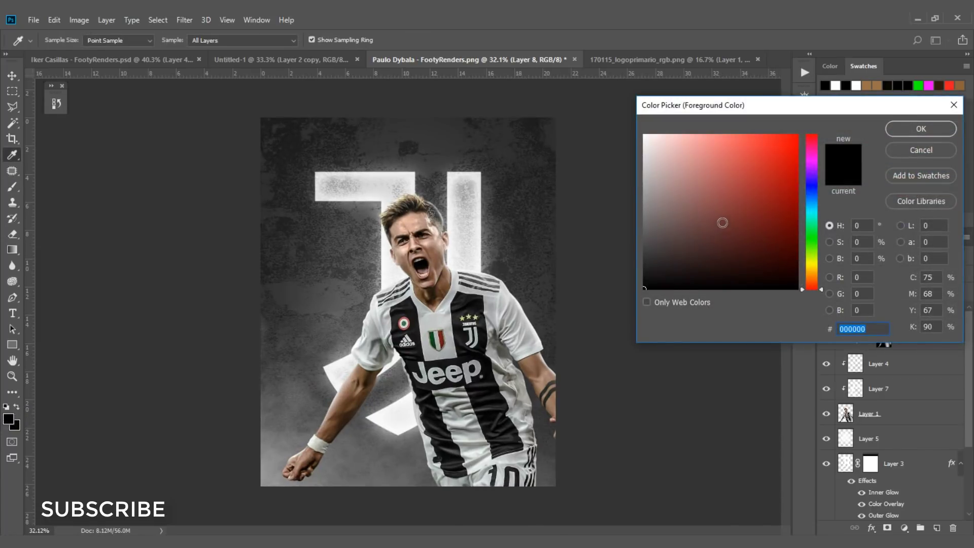
click(920, 129)
scroll(481, 320, up, 2)
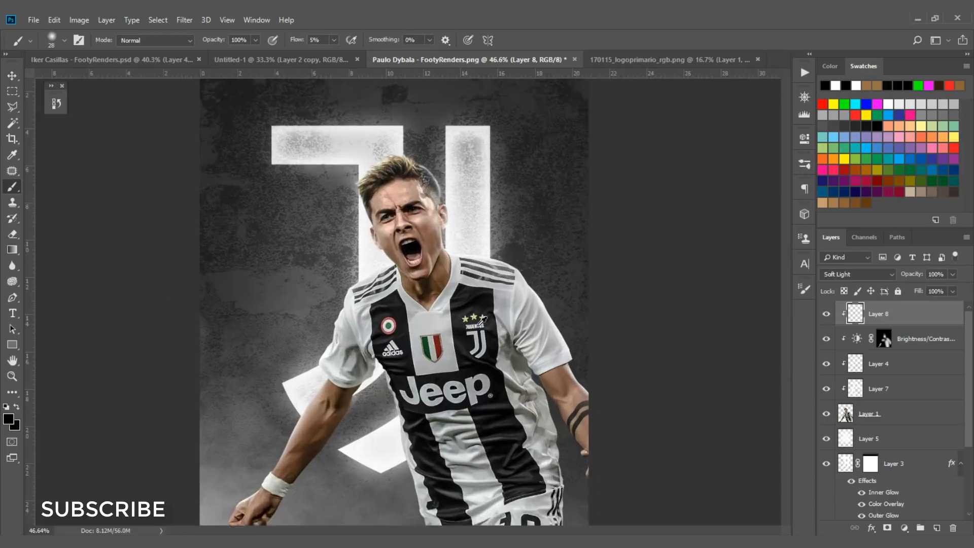
scroll(481, 320, up, 7)
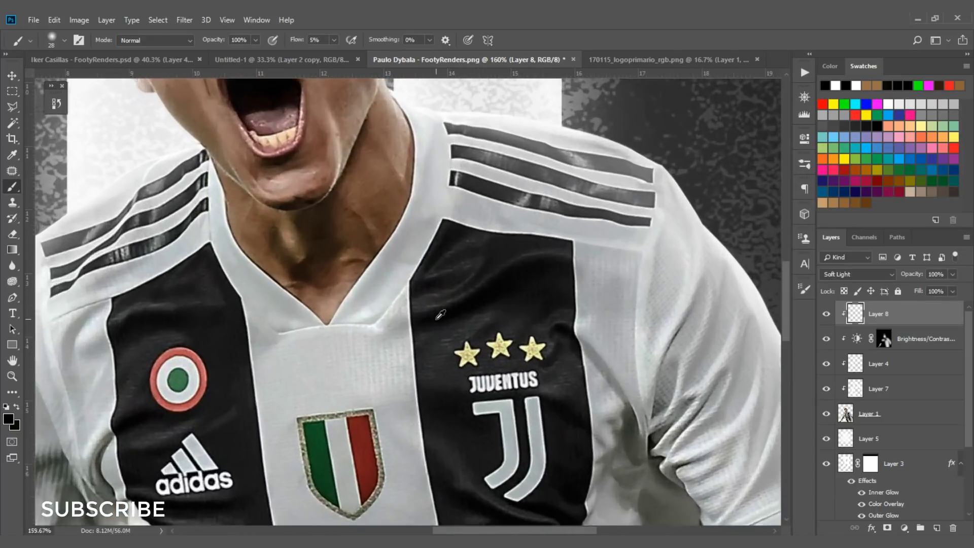
scroll(436, 319, up, 2)
Darken a shirt fold and the sleeve folds with a brush around 21–26 px.
drag(427, 318, 469, 321)
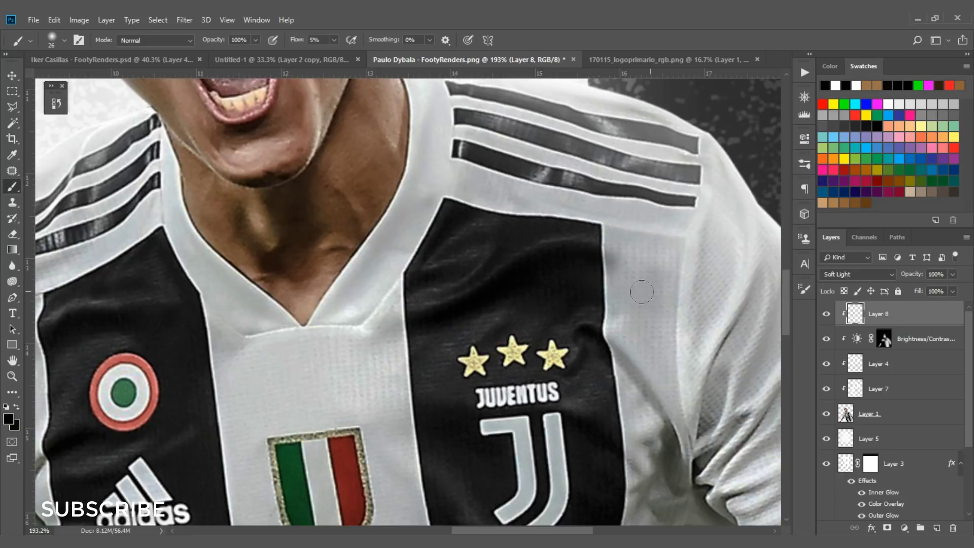
drag(567, 325, 499, 339)
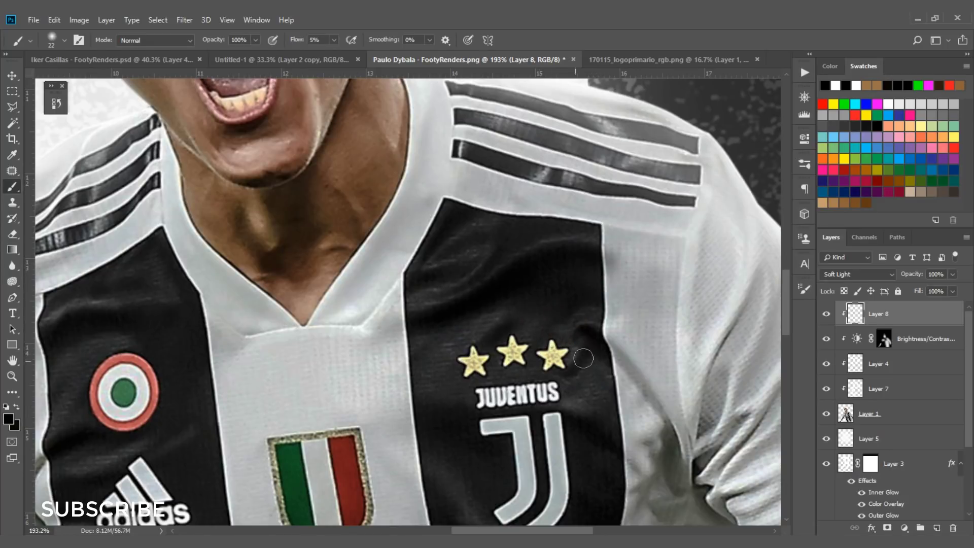
drag(606, 353, 662, 420)
alt+right_click(659, 416)
drag(721, 349, 583, 329)
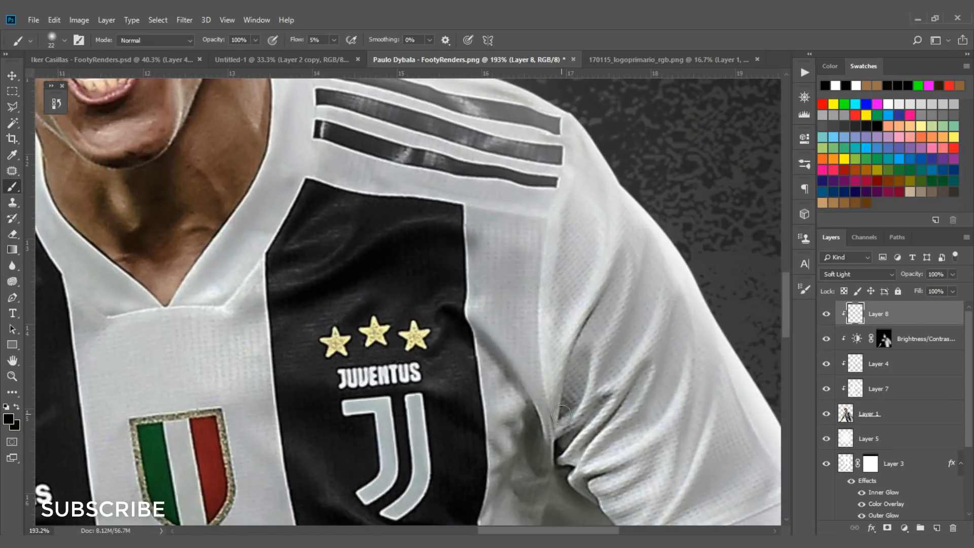
drag(651, 374, 635, 286)
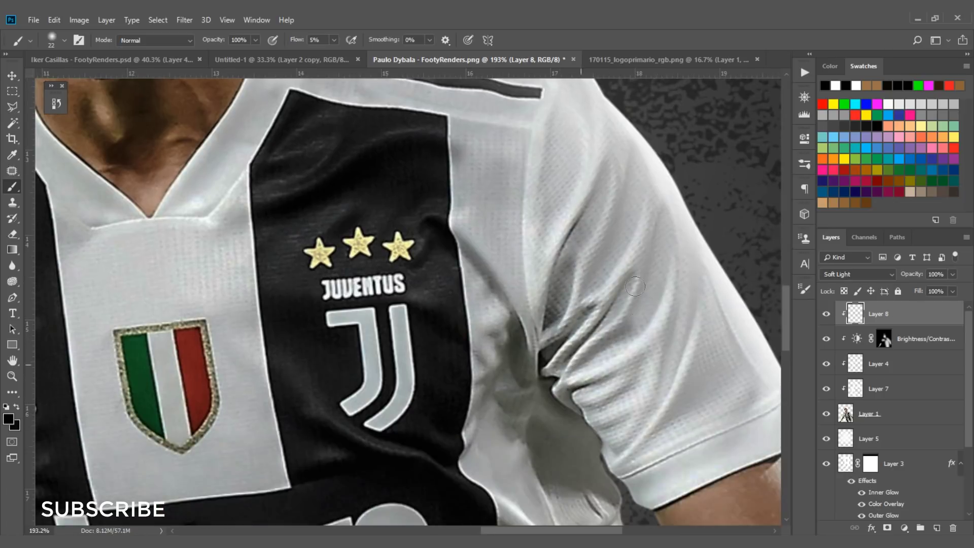
drag(566, 416, 552, 307)
drag(622, 334, 619, 336)
drag(601, 350, 649, 267)
drag(686, 232, 629, 343)
Darken the folds across the lower jersey with a 28 px brush.
drag(588, 412, 564, 297)
mouse_move(468, 302)
mouse_down()
mouse_move(543, 363)
mouse_move(512, 271)
mouse_up()
mouse_move(490, 408)
mouse_down()
mouse_move(486, 287)
mouse_move(580, 344)
mouse_up()
drag(492, 337, 529, 335)
drag(570, 415, 625, 259)
drag(489, 284, 456, 284)
mouse_move(402, 324)
mouse_down()
mouse_move(356, 333)
mouse_move(295, 311)
mouse_up()
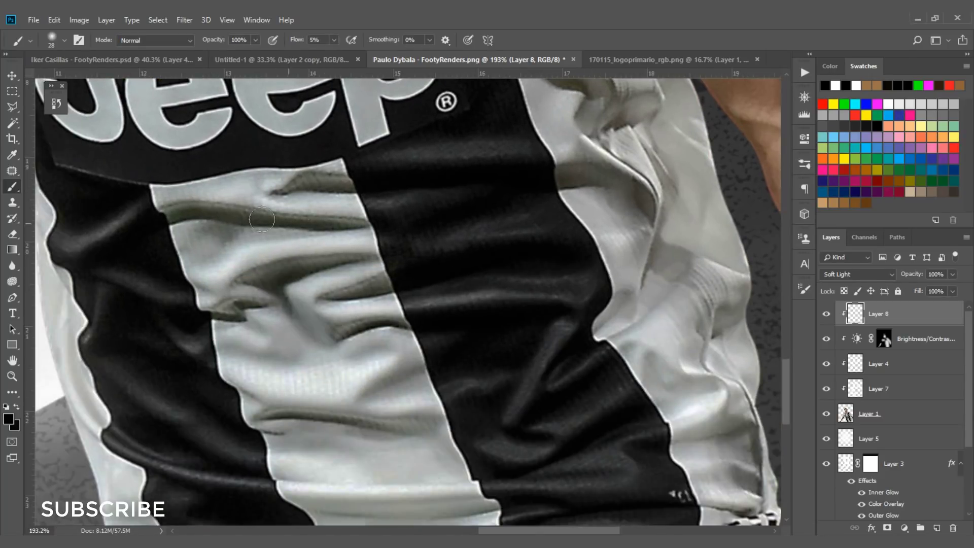
drag(156, 297, 304, 246)
drag(314, 246, 294, 248)
drag(405, 385, 437, 396)
drag(626, 352, 518, 287)
drag(398, 388, 535, 388)
drag(342, 391, 416, 393)
drag(378, 429, 340, 362)
Darken the folds near the waist and on the shorts with a 39 px brush.
mouse_move(522, 376)
mouse_down()
mouse_move(353, 455)
mouse_move(209, 436)
mouse_up()
drag(503, 375, 630, 343)
drag(701, 264, 725, 259)
drag(561, 451, 551, 302)
drag(490, 309, 428, 385)
drag(363, 391, 354, 427)
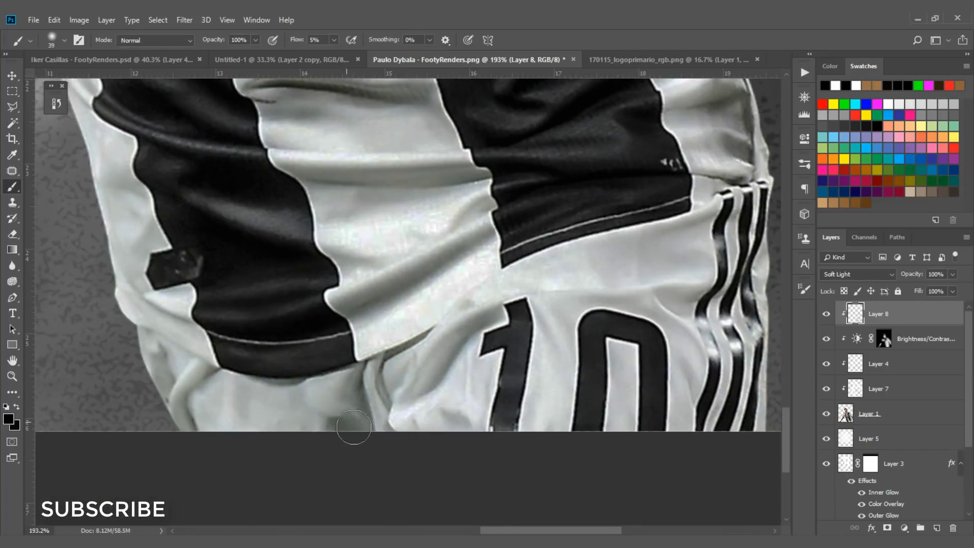
drag(477, 418, 440, 420)
Darken the forearm and the shading along the player's arm at 26 px.
mouse_move(243, 152)
mouse_down()
mouse_move(383, 208)
mouse_move(564, 474)
mouse_up()
drag(203, 127, 456, 482)
scroll(433, 245, down, 3)
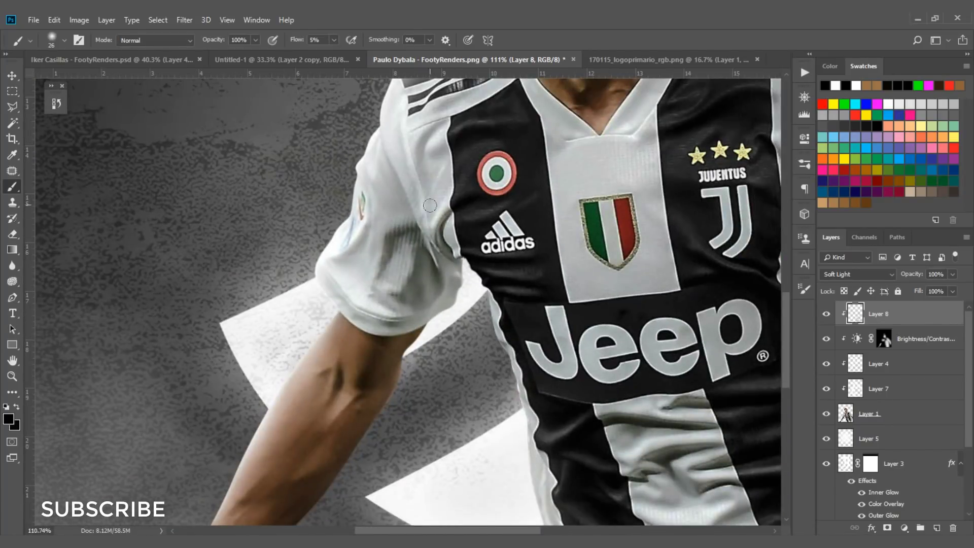
scroll(446, 277, down, 4)
scroll(400, 337, up, 3)
drag(349, 408, 394, 314)
drag(308, 455, 353, 351)
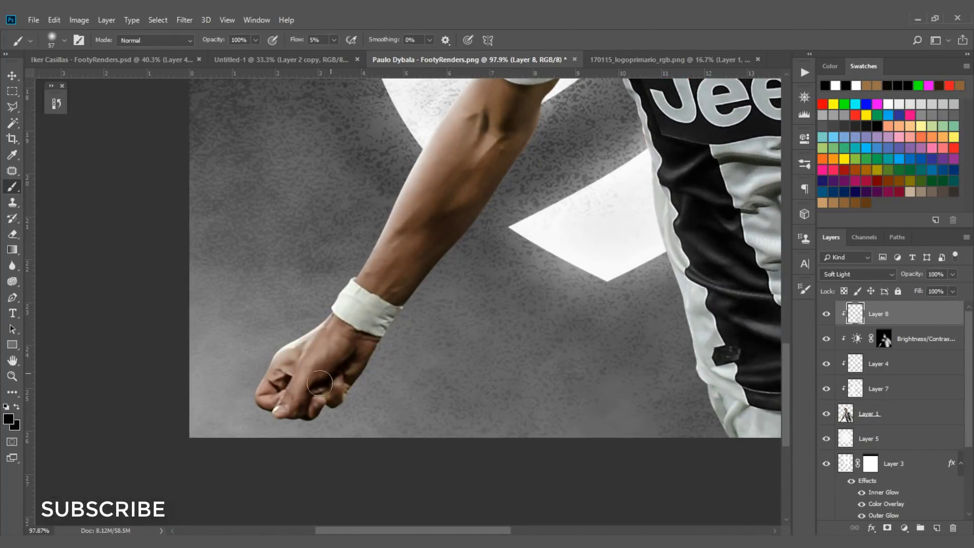
drag(645, 187, 358, 291)
mouse_move(707, 205)
mouse_down()
mouse_move(380, 279)
mouse_move(458, 385)
mouse_up()
drag(367, 183, 500, 335)
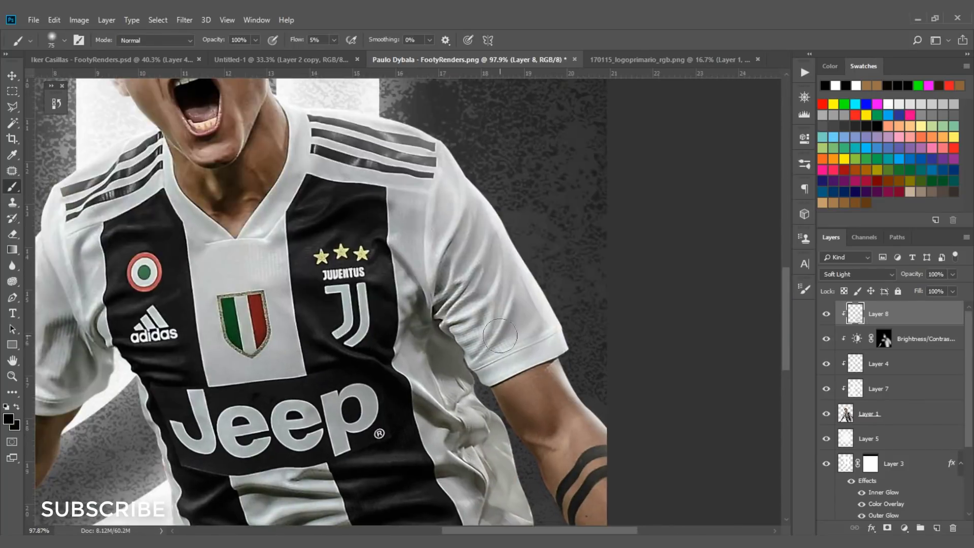
Darken the right cheek crease and the side of the neck.
drag(202, 126, 375, 299)
scroll(344, 215, up, 5)
drag(317, 228, 303, 228)
drag(402, 208, 446, 278)
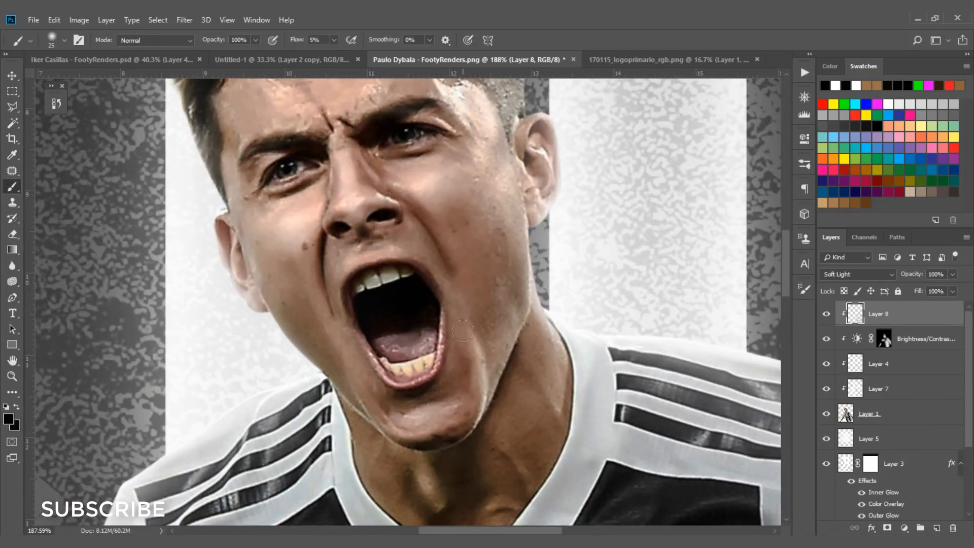
drag(413, 432, 418, 434)
drag(504, 380, 522, 391)
drag(530, 339, 507, 484)
drag(469, 481, 486, 373)
drag(383, 307, 390, 335)
drag(447, 220, 489, 395)
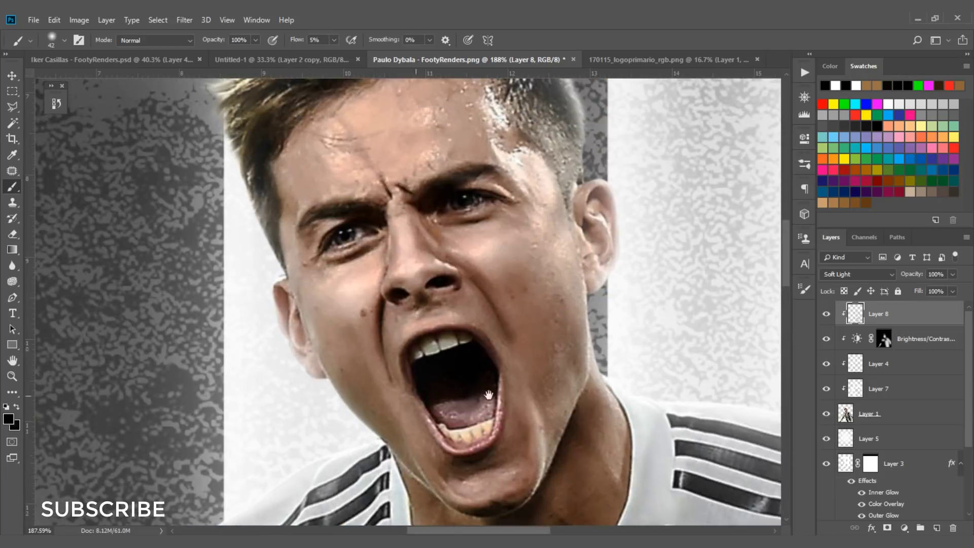
drag(539, 326, 522, 326)
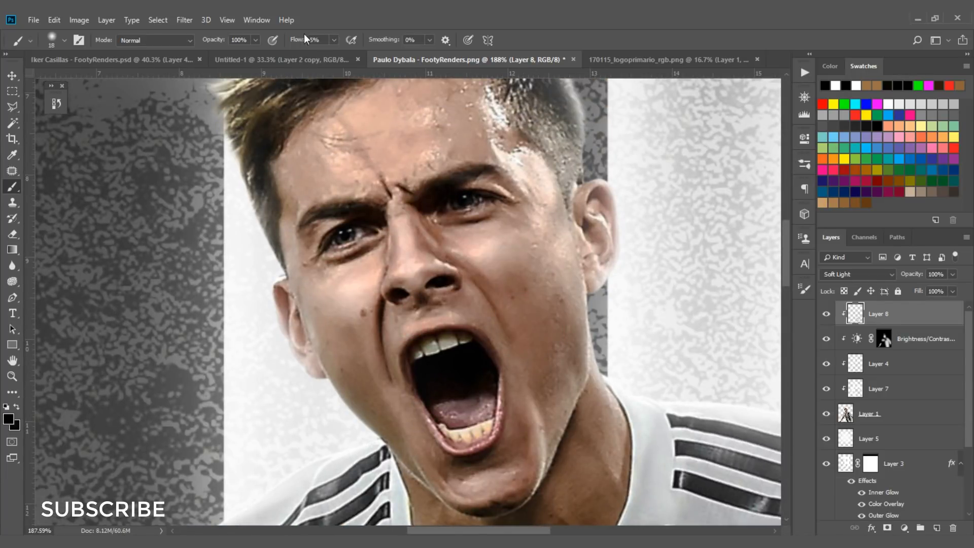
drag(474, 274, 497, 325)
Deepen the neck shading and the shadow under the jaw.
drag(516, 358, 479, 239)
drag(500, 368, 522, 368)
drag(377, 380, 457, 413)
drag(548, 274, 511, 413)
drag(577, 333, 577, 361)
mouse_move(542, 467)
mouse_down()
mouse_move(542, 348)
mouse_move(565, 479)
mouse_up()
drag(473, 372, 515, 502)
drag(378, 317, 360, 317)
Darken under the right eye, both ears, the hair and the frown lines.
drag(361, 286, 398, 275)
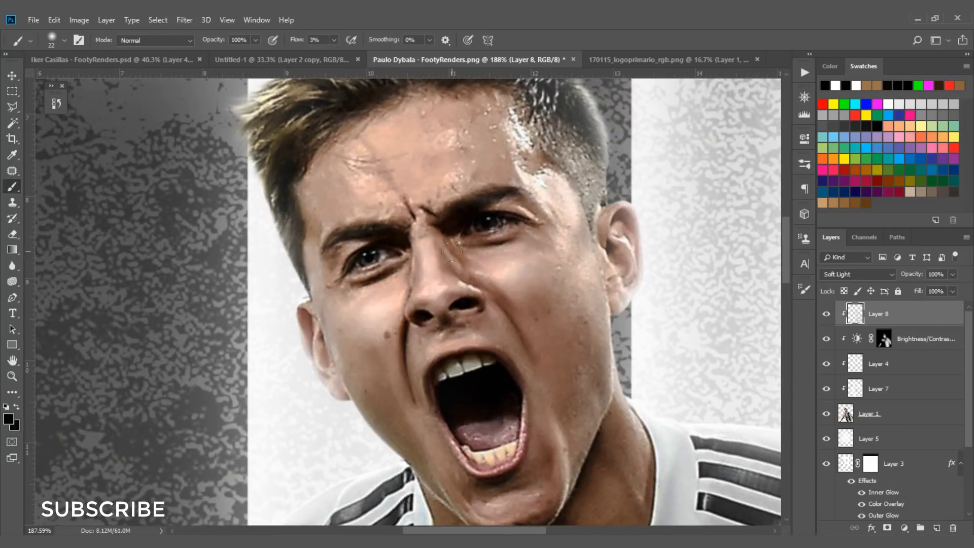
drag(453, 250, 526, 234)
drag(479, 218, 473, 217)
drag(319, 327, 335, 388)
drag(616, 228, 623, 284)
drag(375, 116, 427, 240)
drag(418, 213, 437, 213)
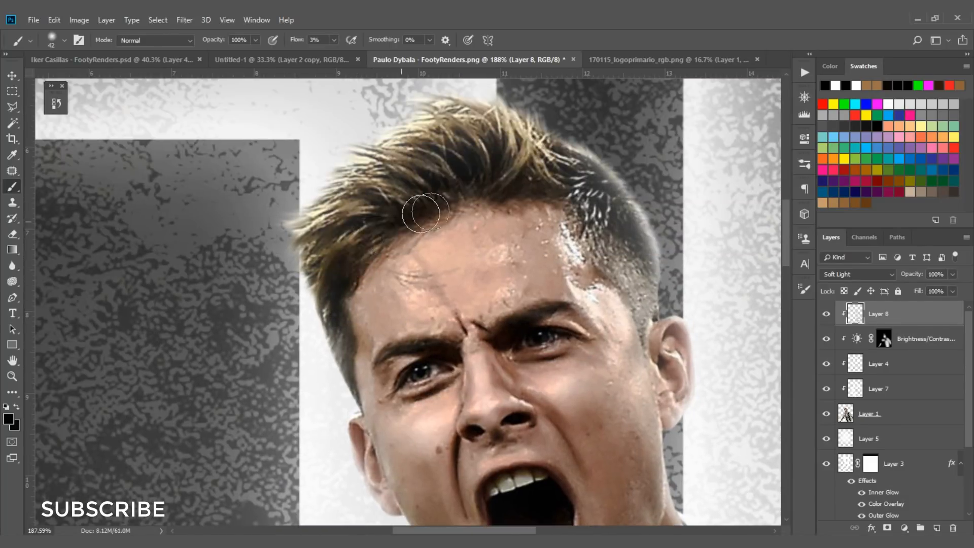
drag(341, 244, 476, 147)
drag(515, 144, 616, 274)
scroll(444, 252, down, 2)
drag(488, 327, 484, 327)
mouse_move(471, 305)
mouse_down()
mouse_move(523, 293)
mouse_move(547, 304)
mouse_up()
scroll(514, 301, down, 5)
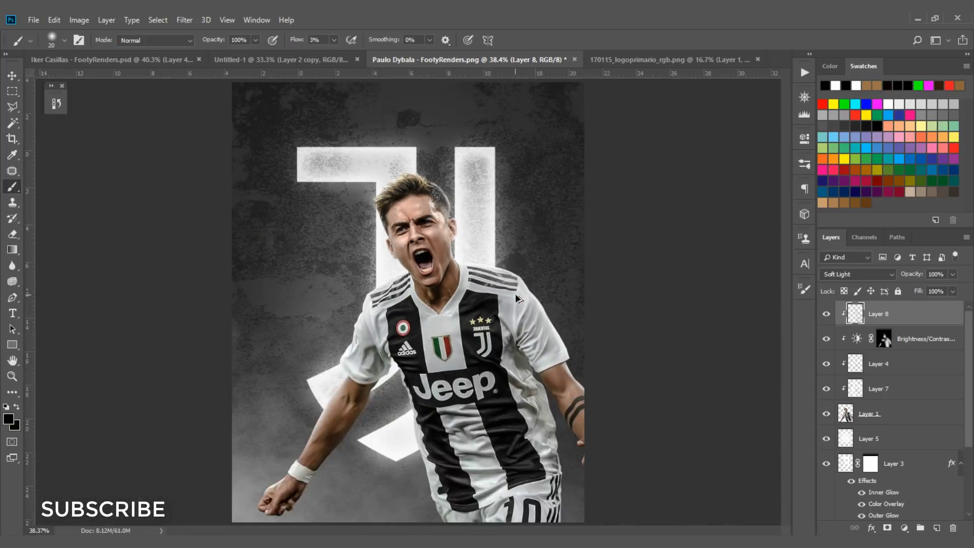
scroll(490, 287, down, 1)
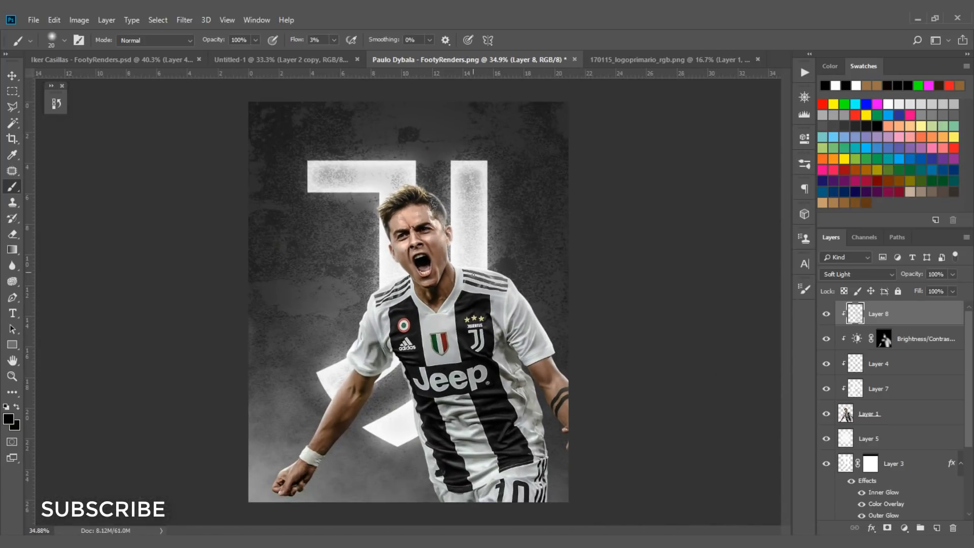
scroll(432, 252, up, 1)
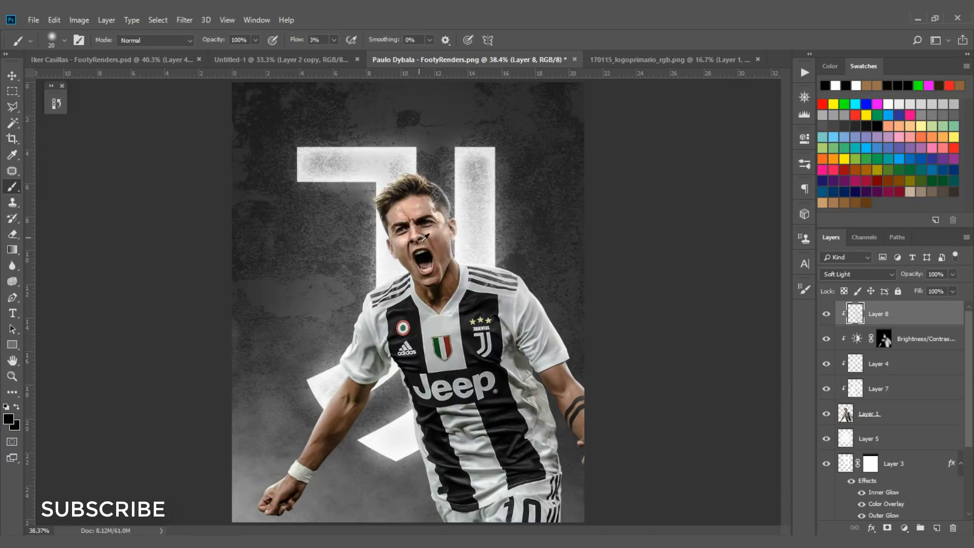
scroll(442, 239, up, 9)
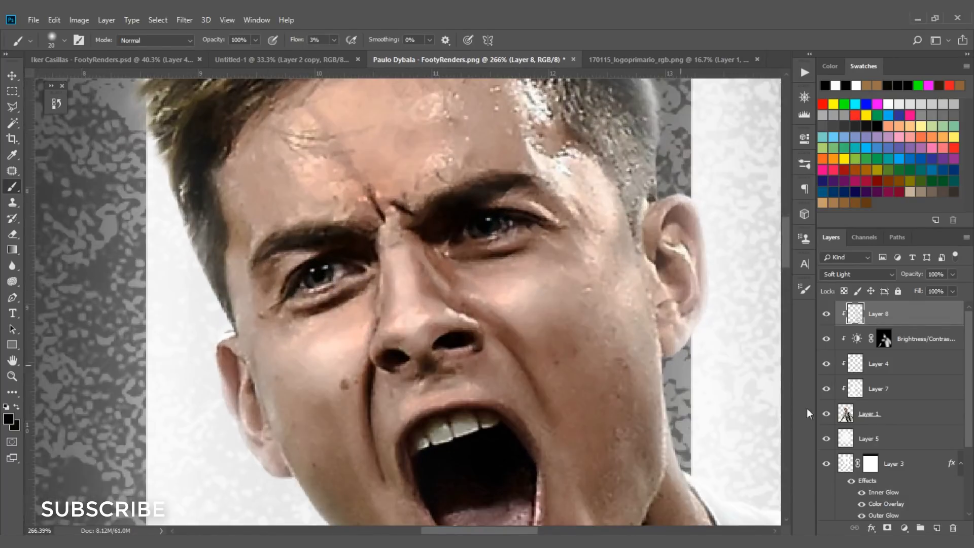
click(939, 529)
scroll(323, 229, up, 2)
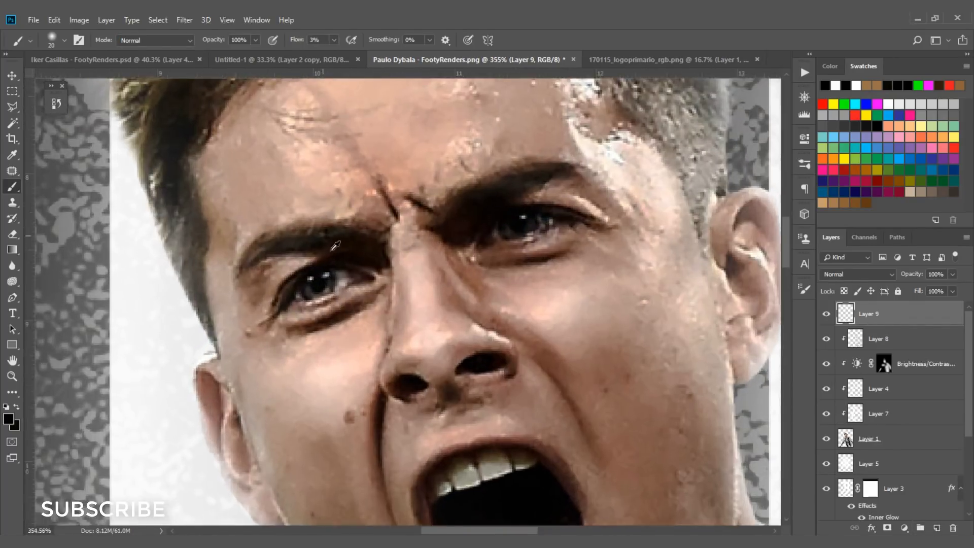
alt+right_click(325, 293)
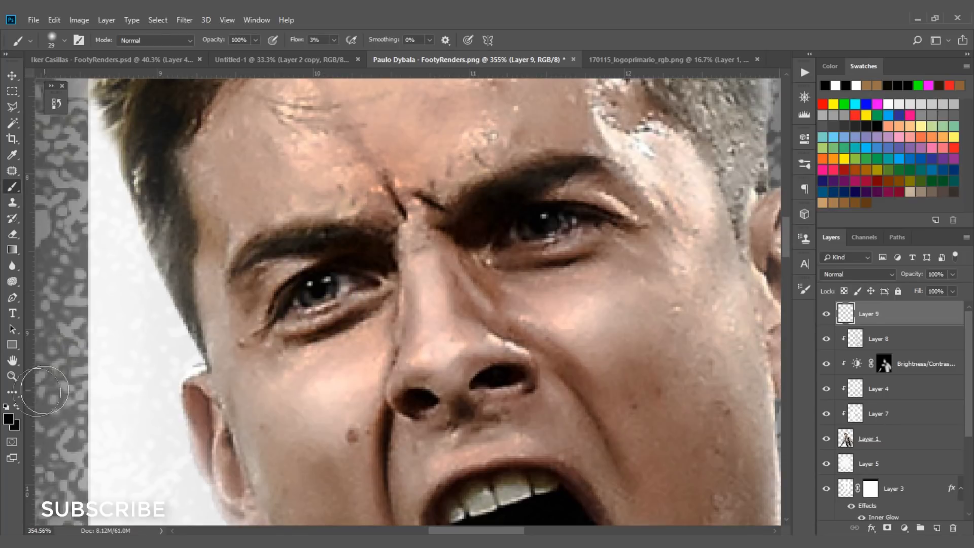
click(10, 420)
click(648, 123)
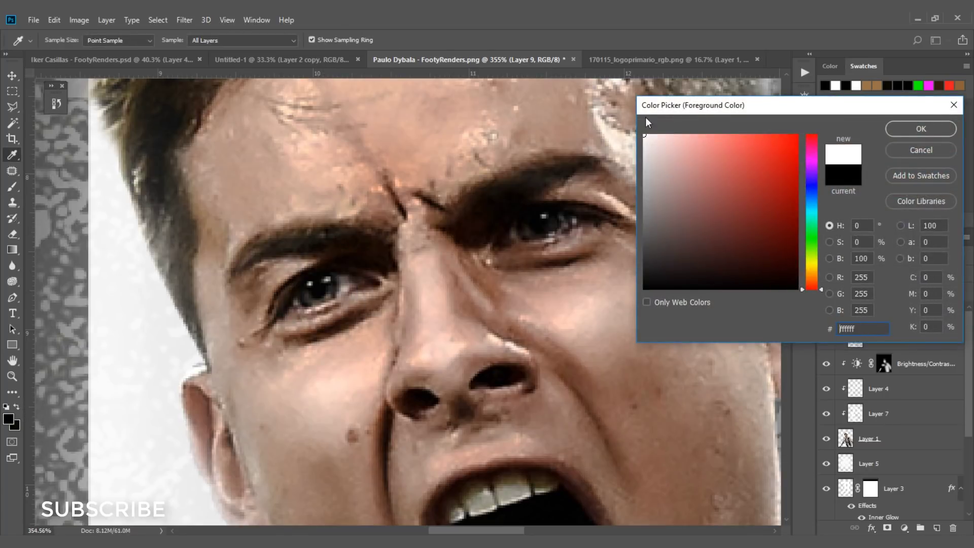
click(916, 128)
alt+right_click(394, 263)
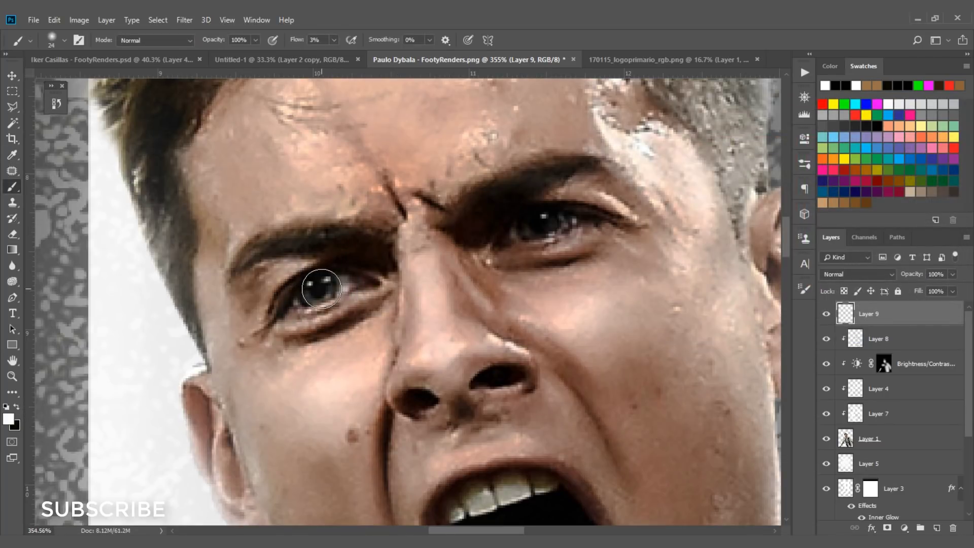
click(320, 288)
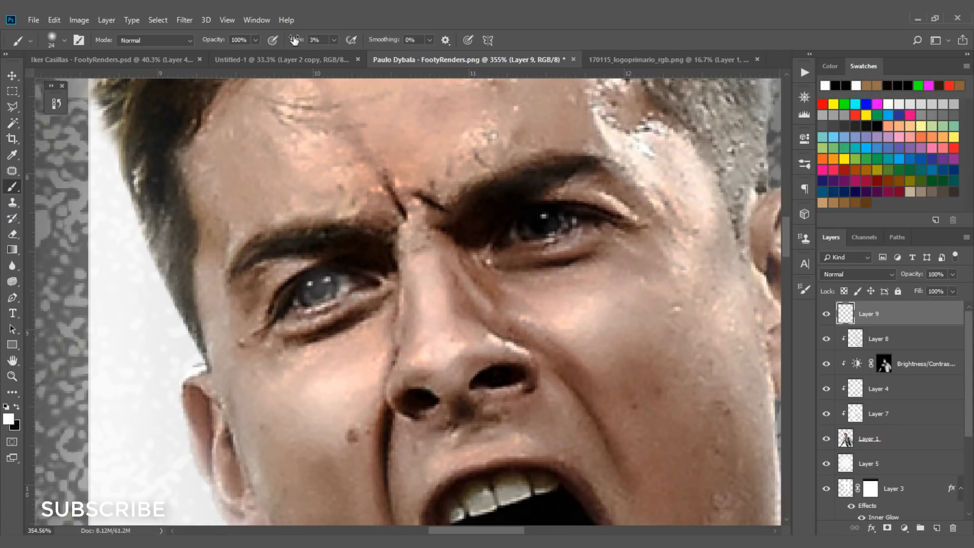
drag(299, 41, 350, 41)
click(316, 287)
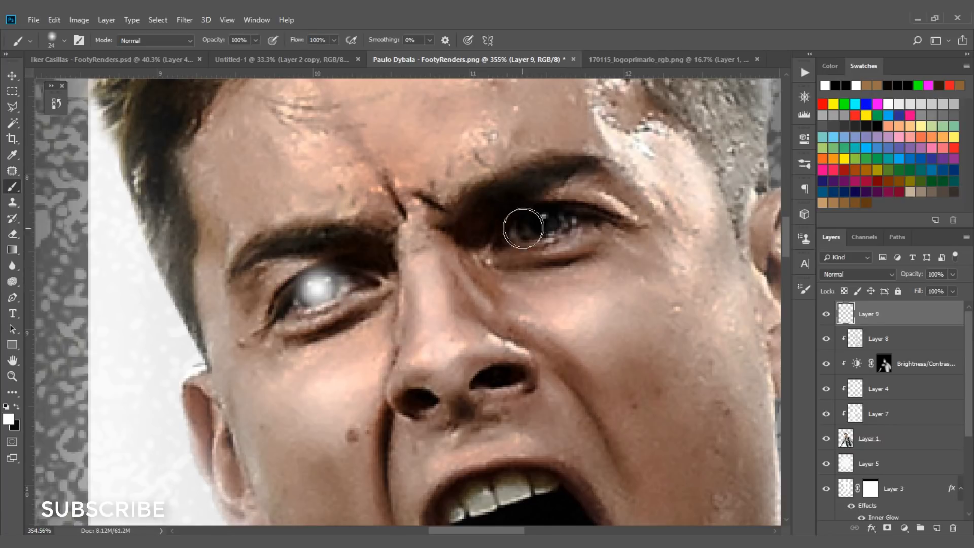
click(546, 224)
scroll(545, 224, down, 11)
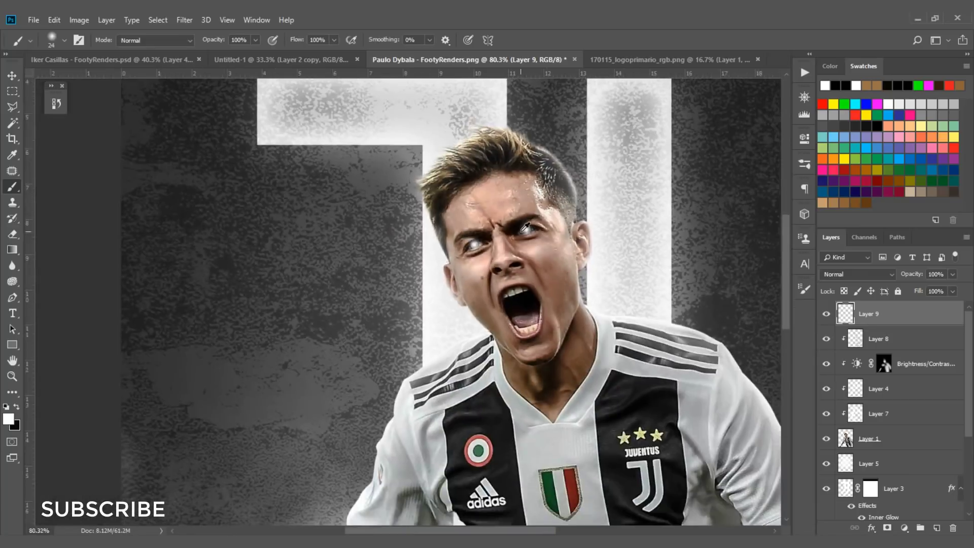
scroll(529, 230, down, 2)
scroll(535, 255, down, 1)
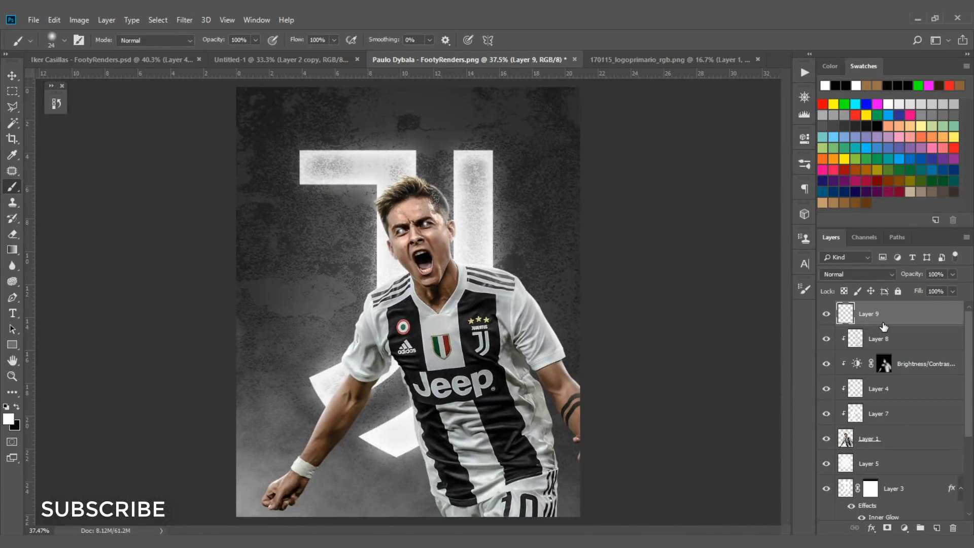
key(Delete)
scroll(429, 265, down, 2)
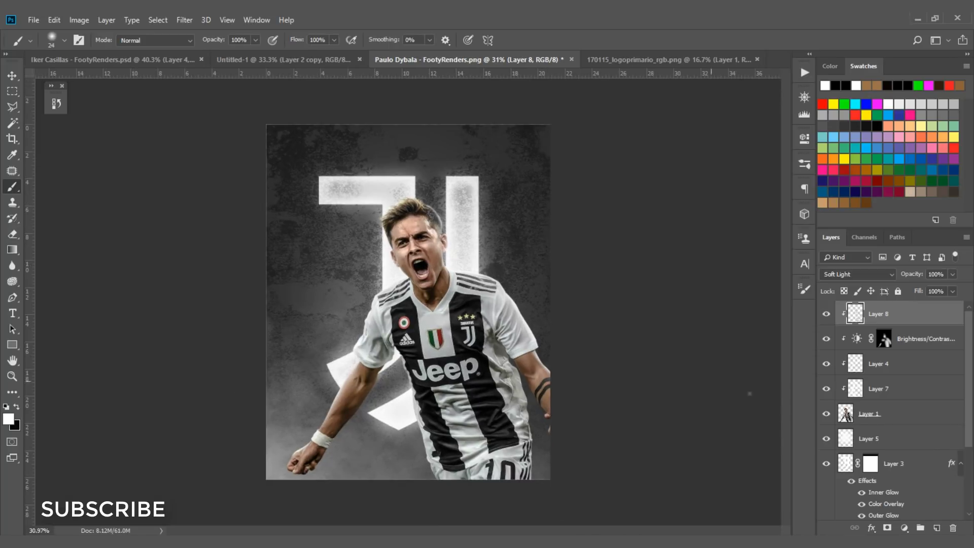
Add a Curves layer, pull a midtone point down and lift the black point slightly.
click(904, 527)
click(896, 372)
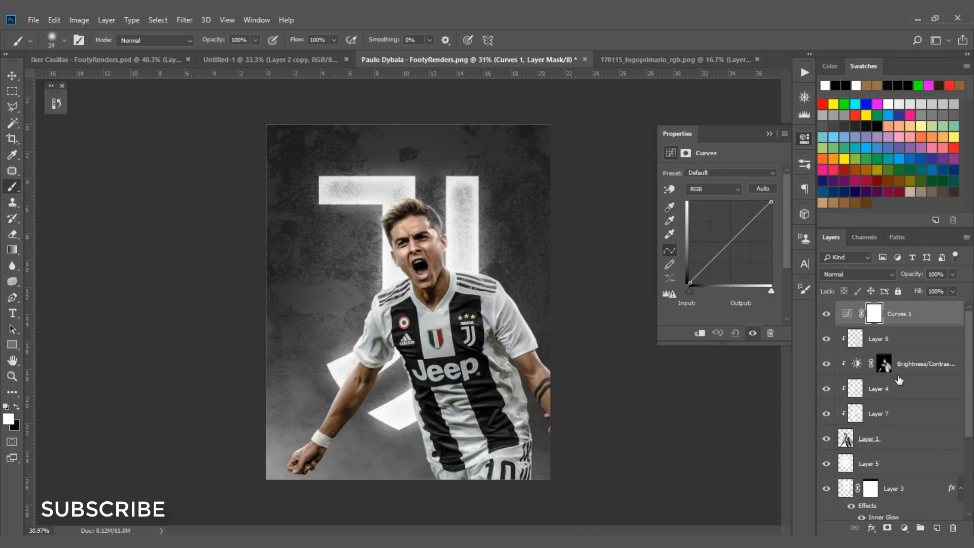
click(700, 273)
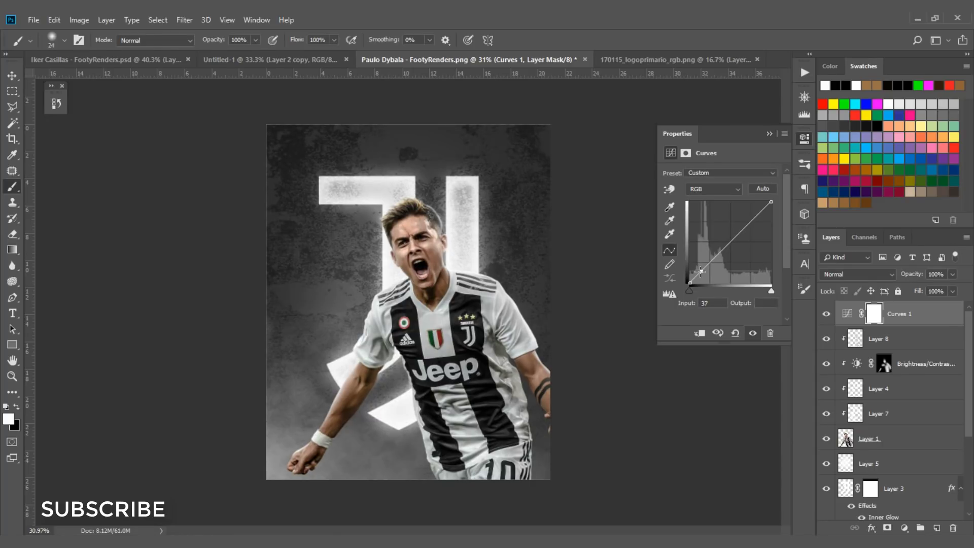
drag(701, 271, 708, 266)
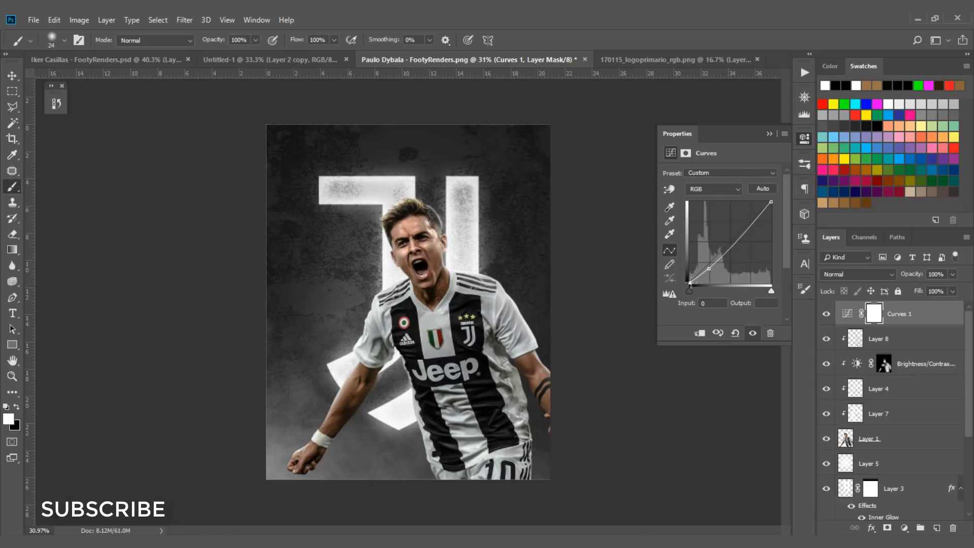
drag(689, 281, 689, 278)
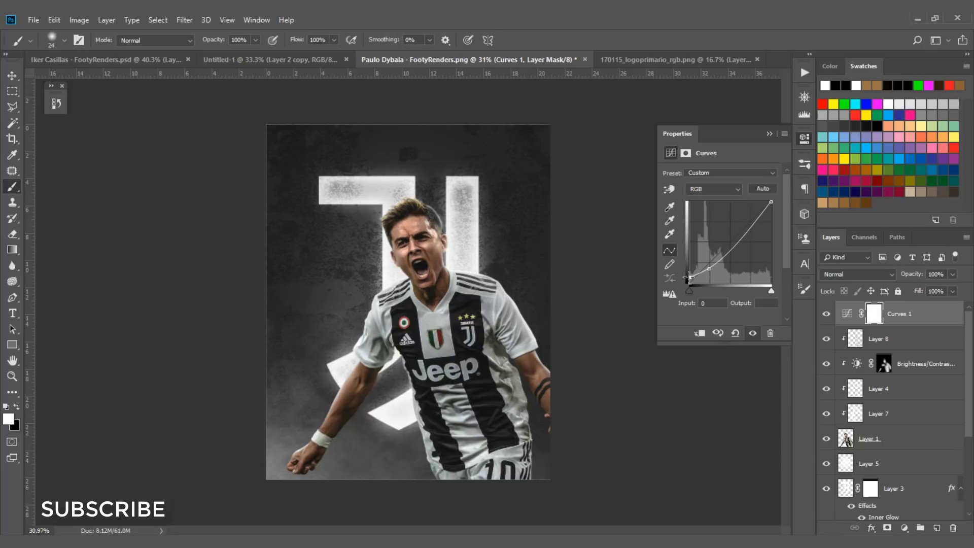
click(768, 134)
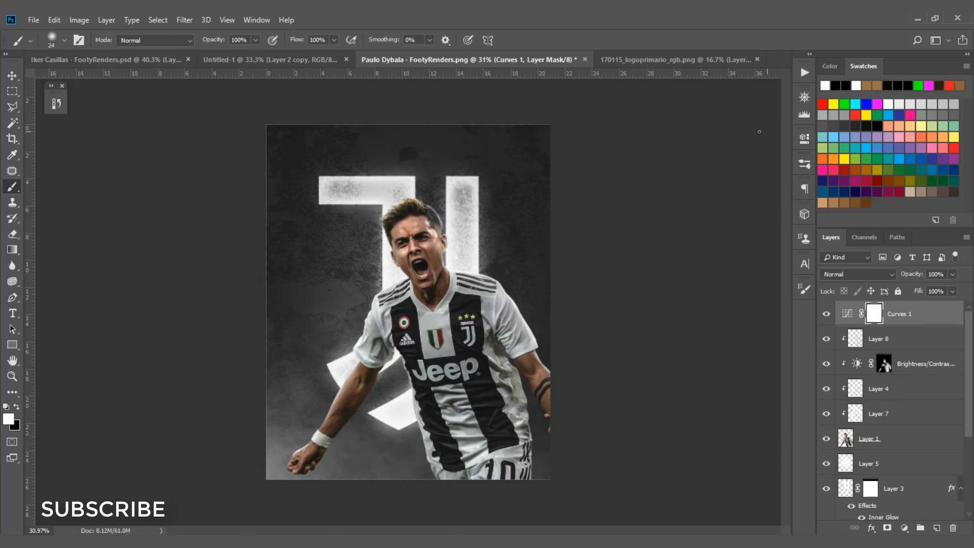
Copy the smoke layer from Untitled-1 into the poster and move it down over the player.
click(263, 60)
click(14, 76)
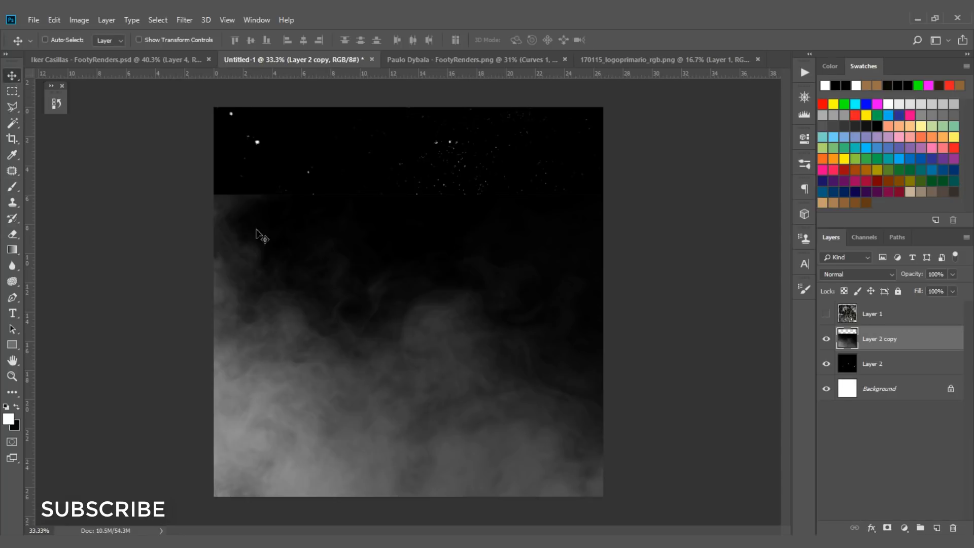
drag(254, 233, 446, 378)
key(ctrl+alt+z)
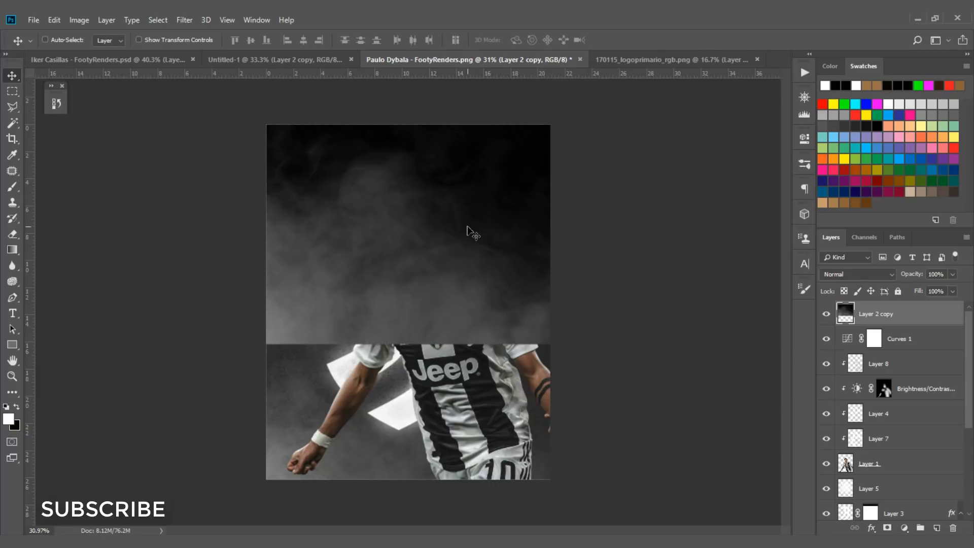
drag(483, 224, 469, 360)
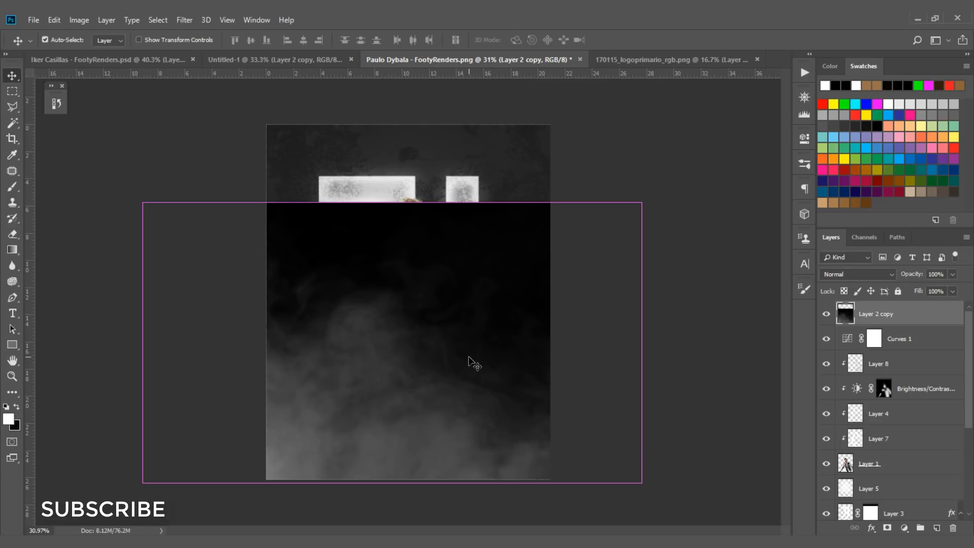
Mirror the smoke horizontally, shift it down and right, and blend it in Screen mode.
key(ctrl+t)
right_click(459, 272)
click(383, 253)
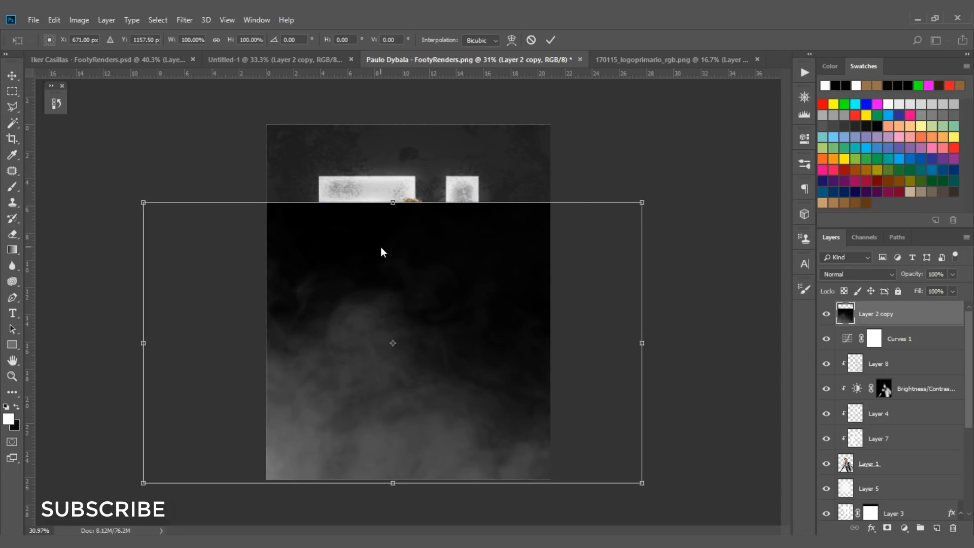
right_click(383, 252)
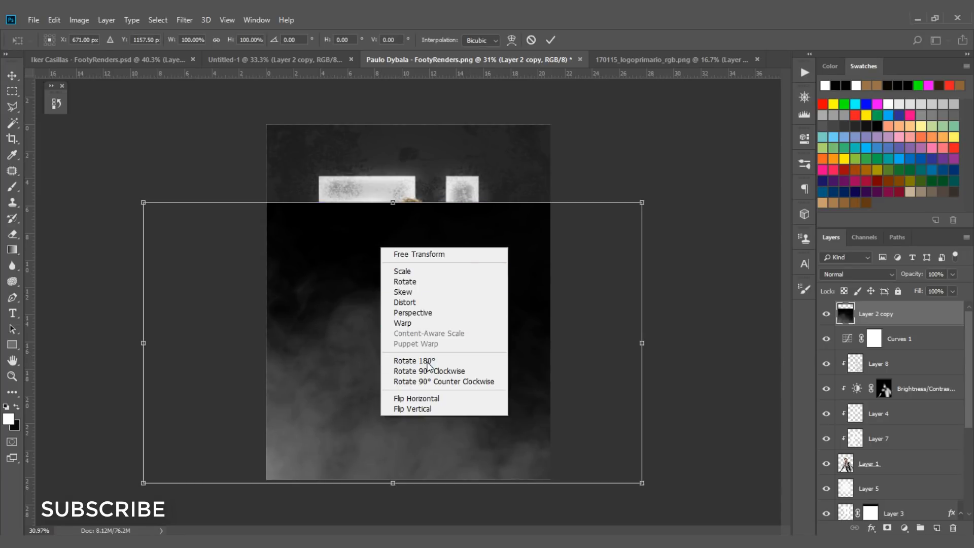
click(442, 400)
drag(455, 398, 580, 405)
key(Return)
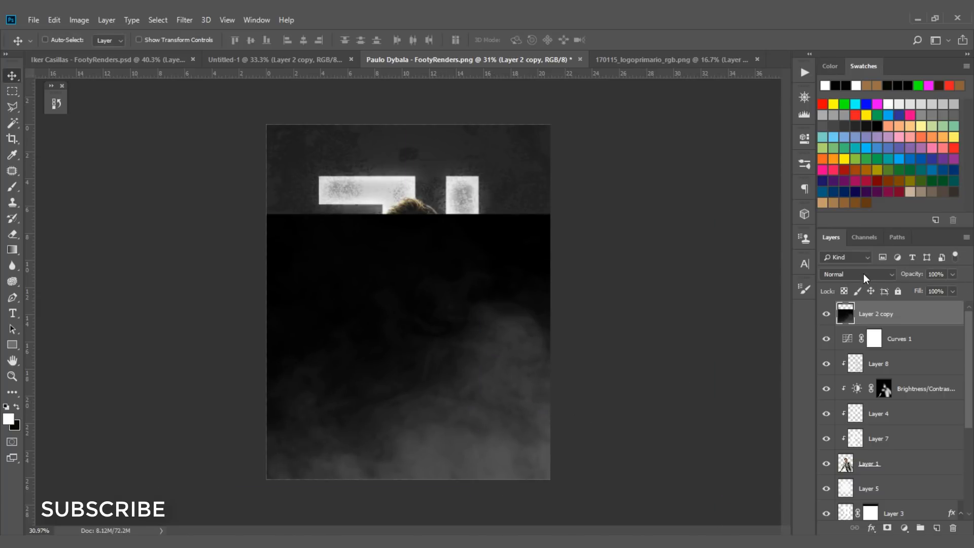
click(863, 273)
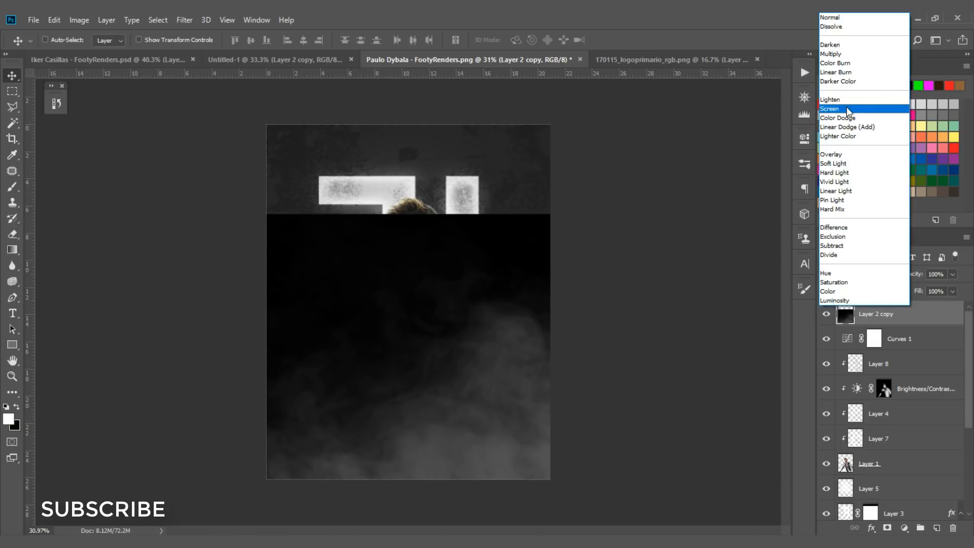
click(846, 109)
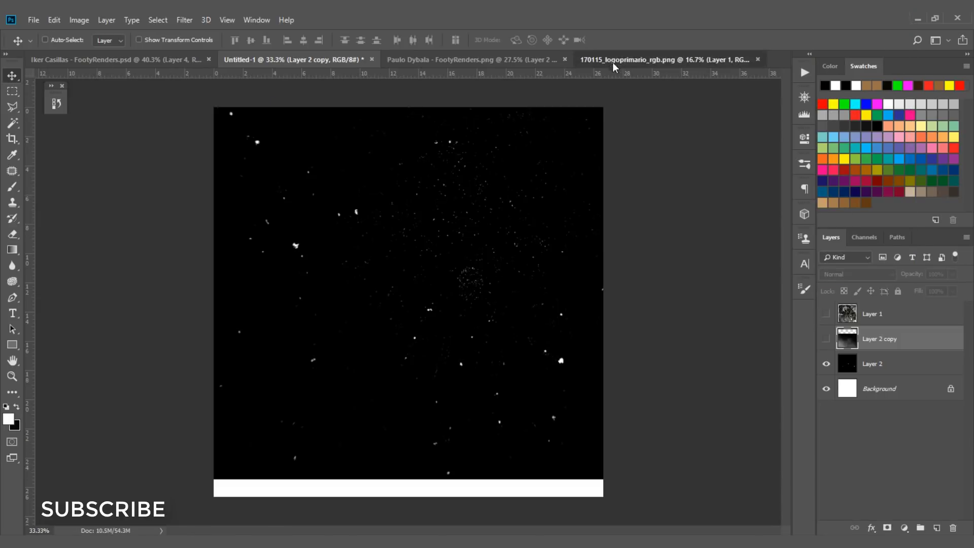
Switch through the open documents to the Untitled-1 speckle document.
click(613, 61)
click(513, 53)
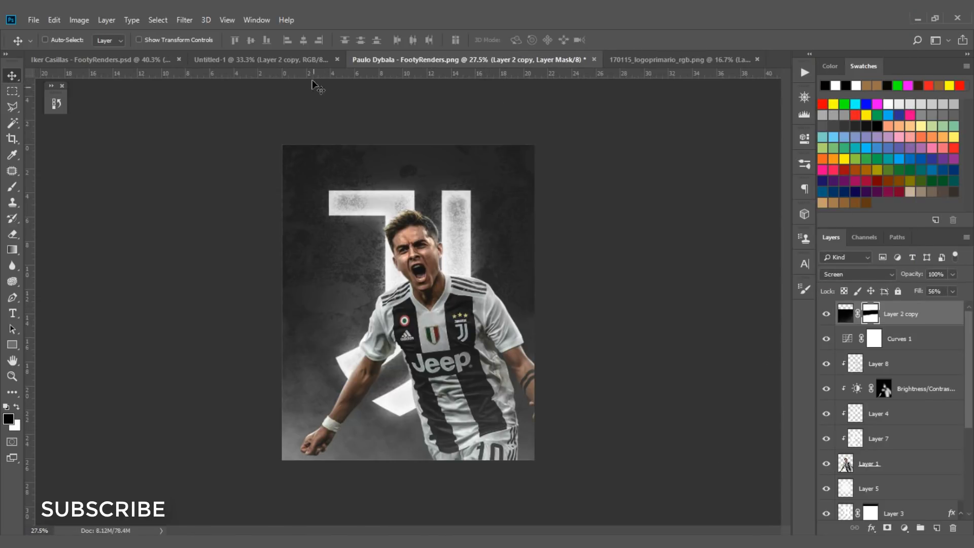
click(284, 59)
Carry the speckle layer into the Dybala poster as Layer 9 and set it to Screen.
click(826, 363)
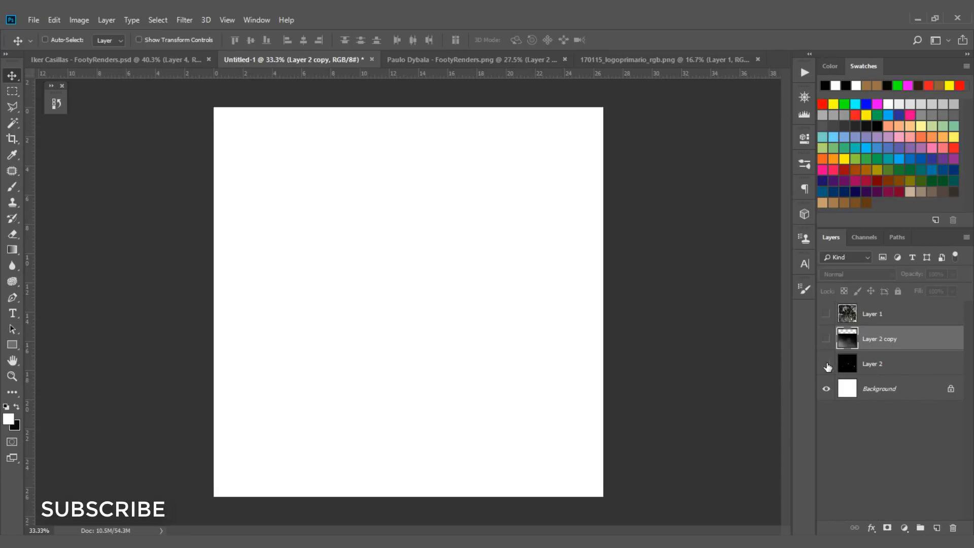
click(826, 363)
click(882, 364)
drag(493, 329, 424, 246)
click(868, 278)
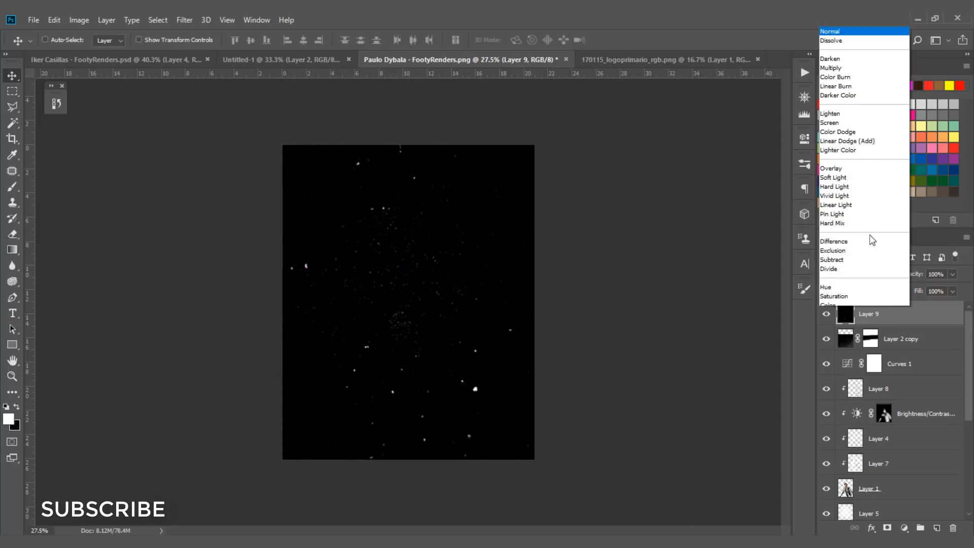
click(859, 105)
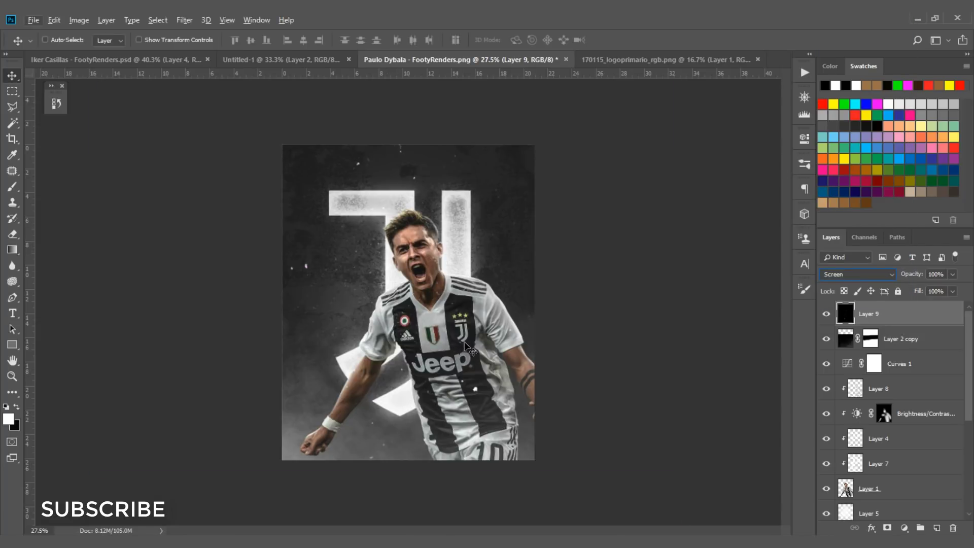
Enlarge the speckle overlay to about 129% and reposition it over the poster.
drag(466, 348, 431, 391)
key(ctrl+t)
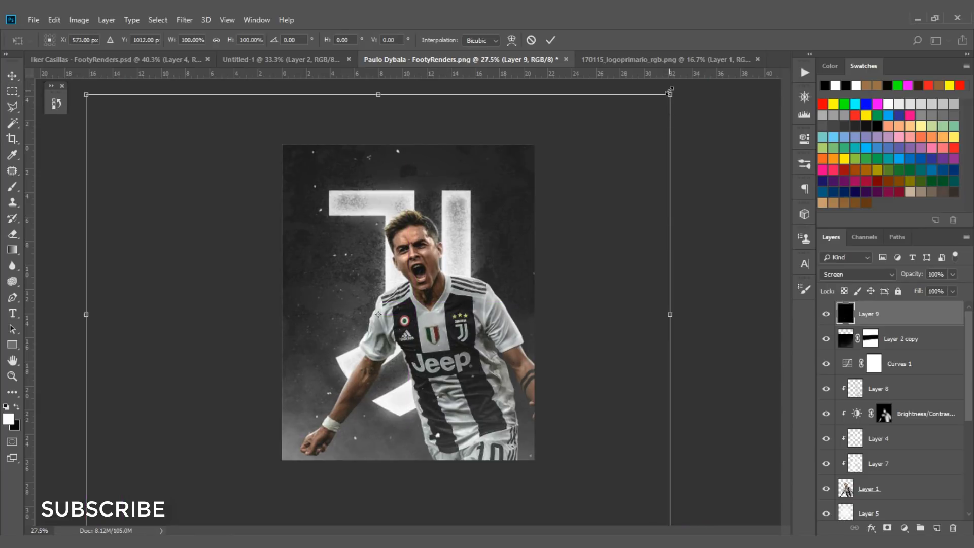
drag(669, 93, 773, 50)
drag(502, 184, 550, 196)
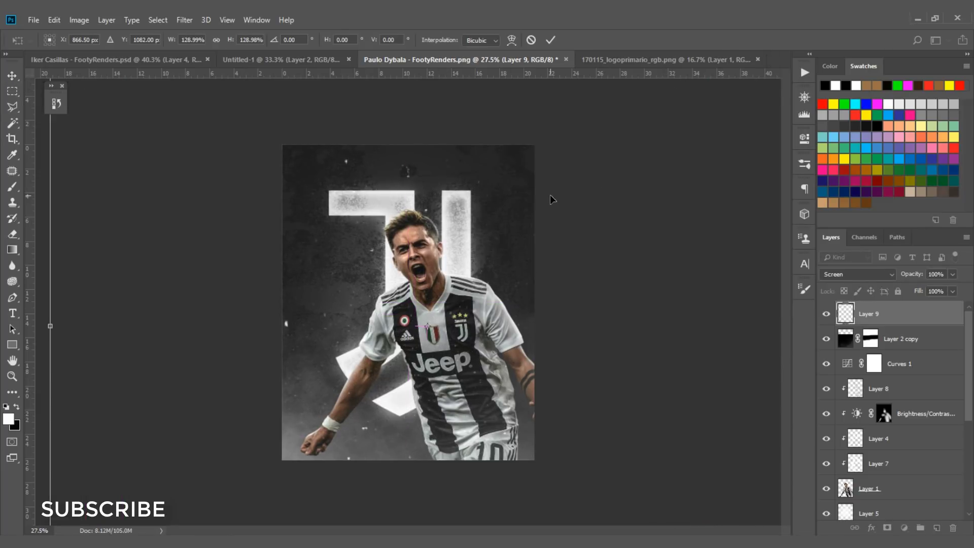
key(Return)
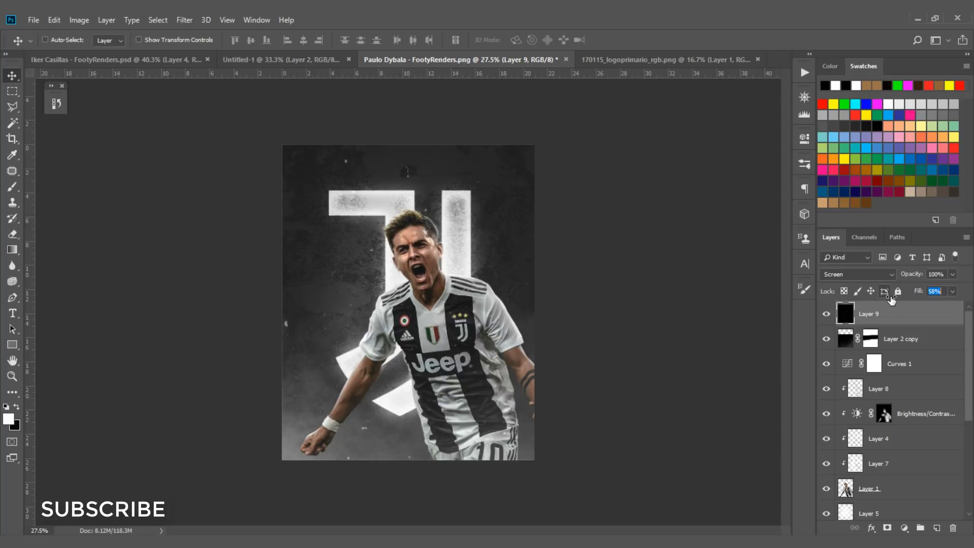
Lower the speckle layer's fill to 47% and nudge it slightly left.
drag(891, 299, 884, 299)
scroll(487, 297, up, 3)
drag(479, 295, 442, 289)
scroll(607, 291, down, 1)
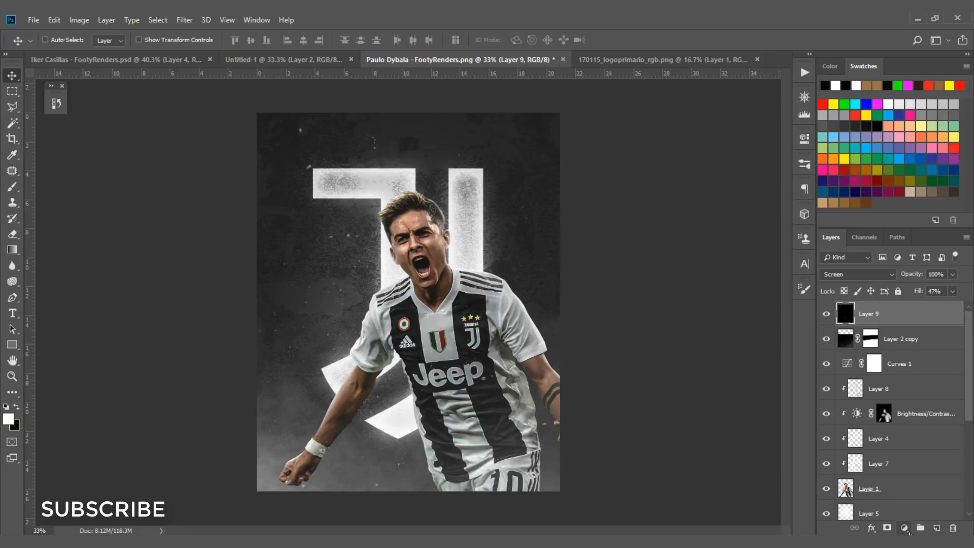
Add a Curves adjustment layer that darkens the whole poster.
click(904, 528)
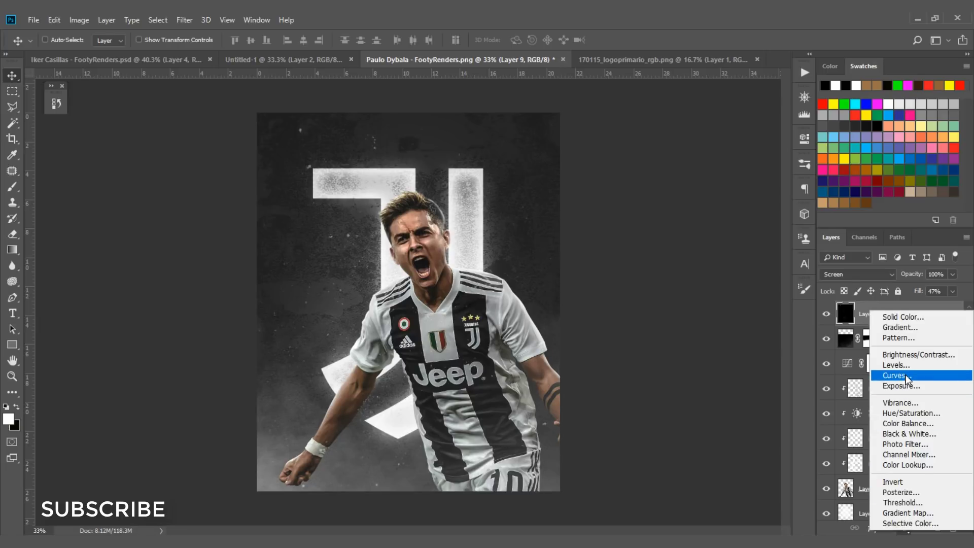
click(892, 374)
drag(731, 240, 739, 240)
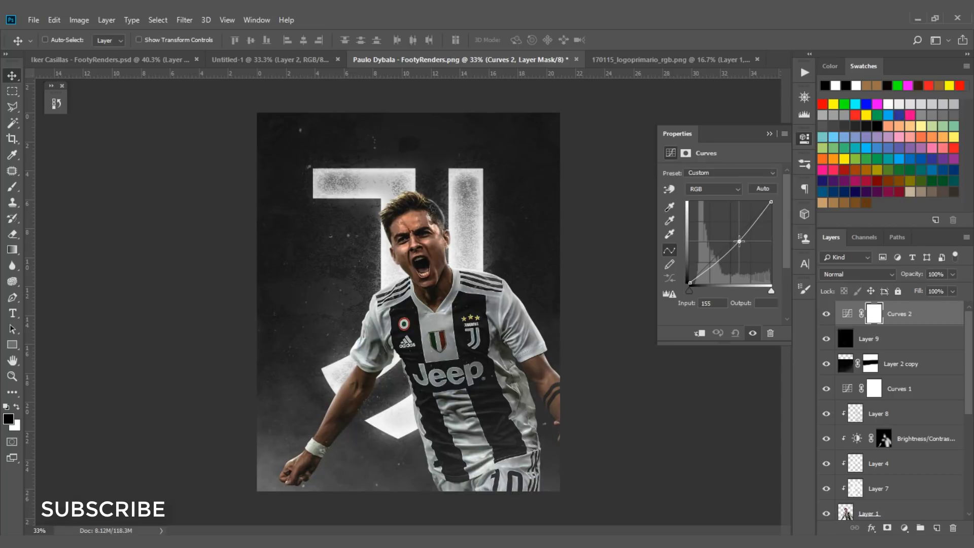
click(768, 133)
Fill a centred oval selection with black on the Curves mask to keep the centre bright.
right_click(16, 92)
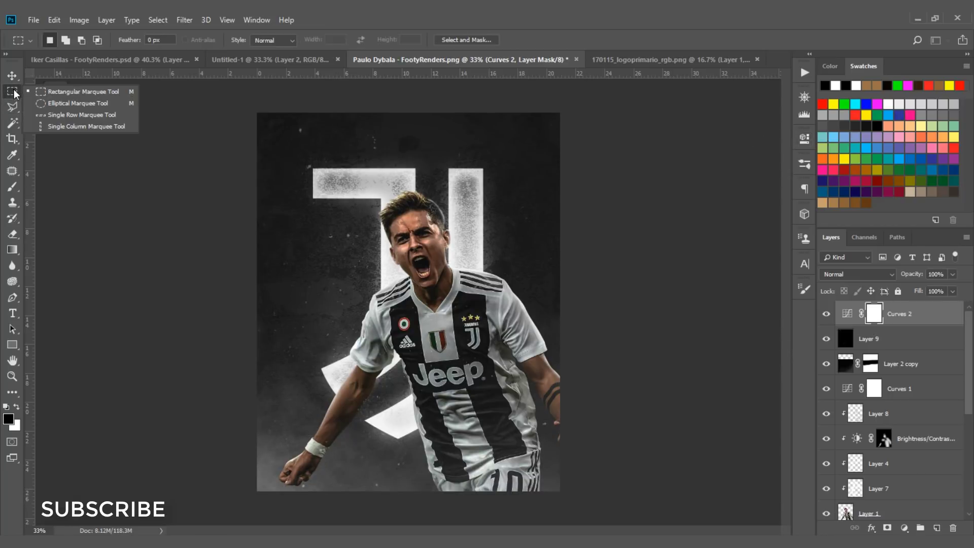
drag(43, 106, 43, 104)
drag(388, 223, 687, 543)
drag(560, 434, 430, 351)
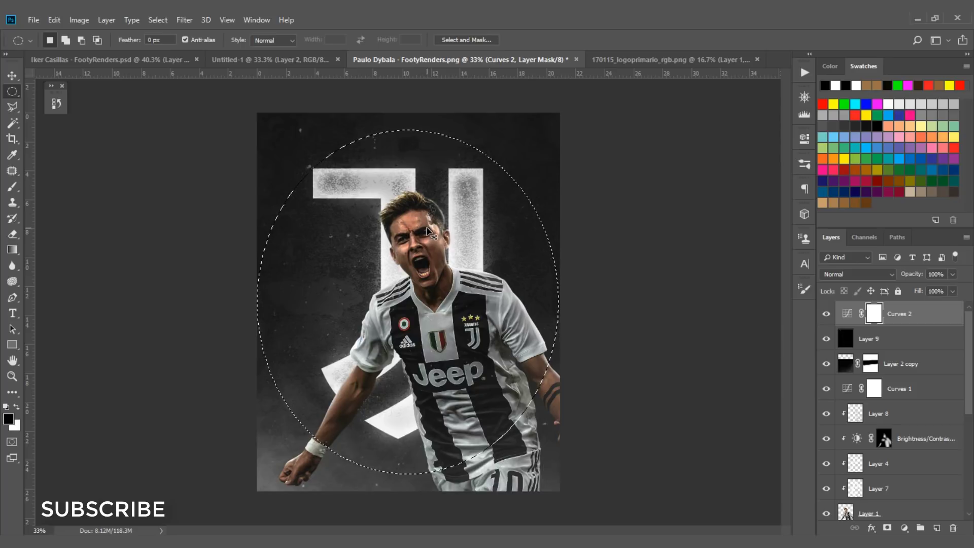
key(alt+BackSpace)
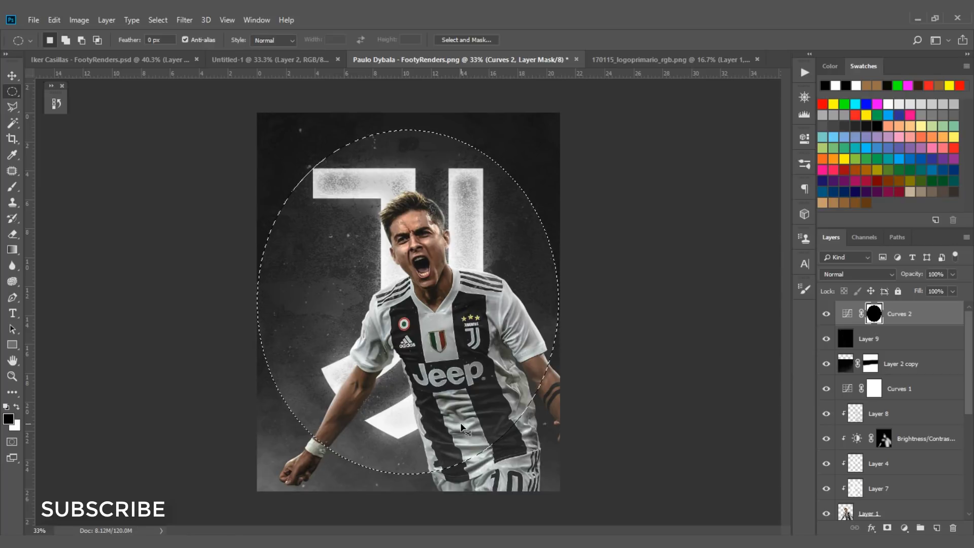
key(ctrl+d)
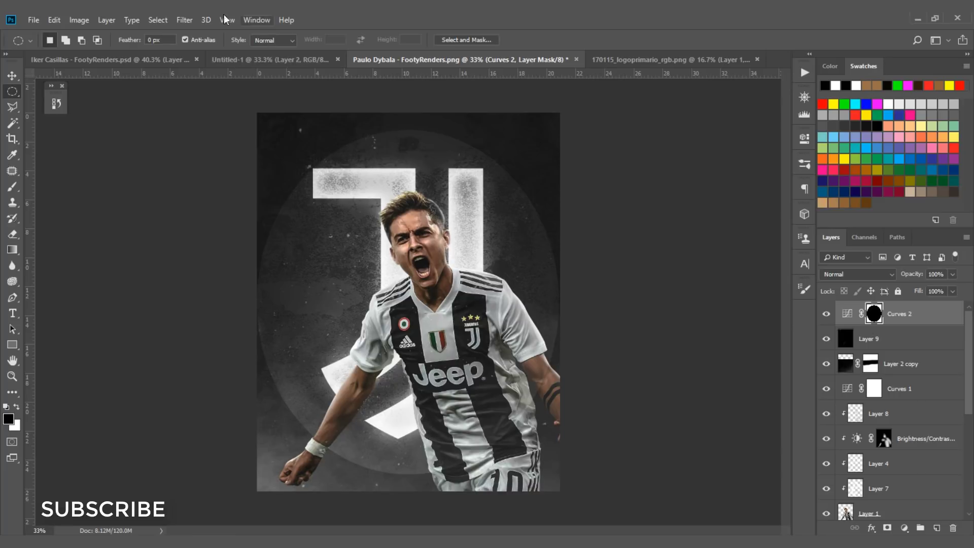
Soften the oval mask with an 81.2 px Gaussian Blur.
click(185, 21)
mouse_move(237, 161)
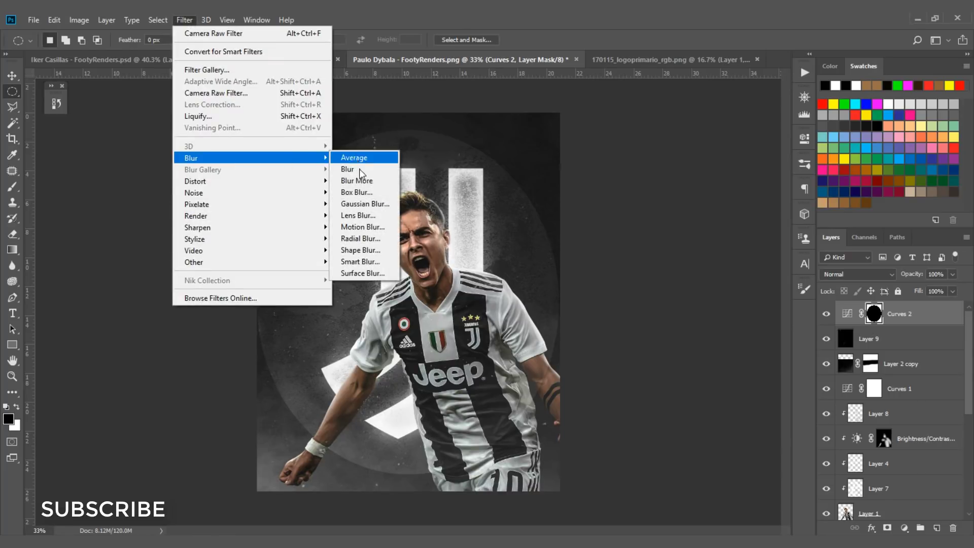
click(364, 204)
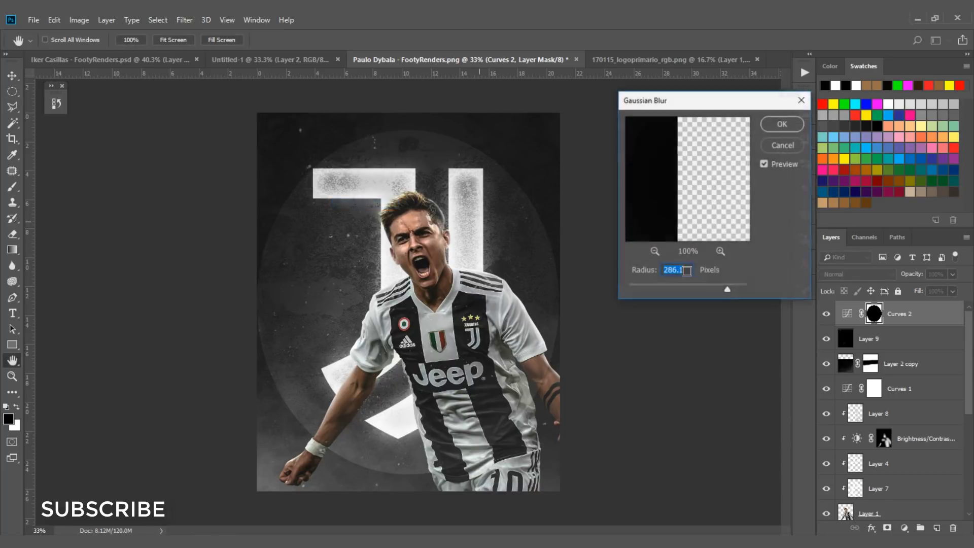
click(781, 124)
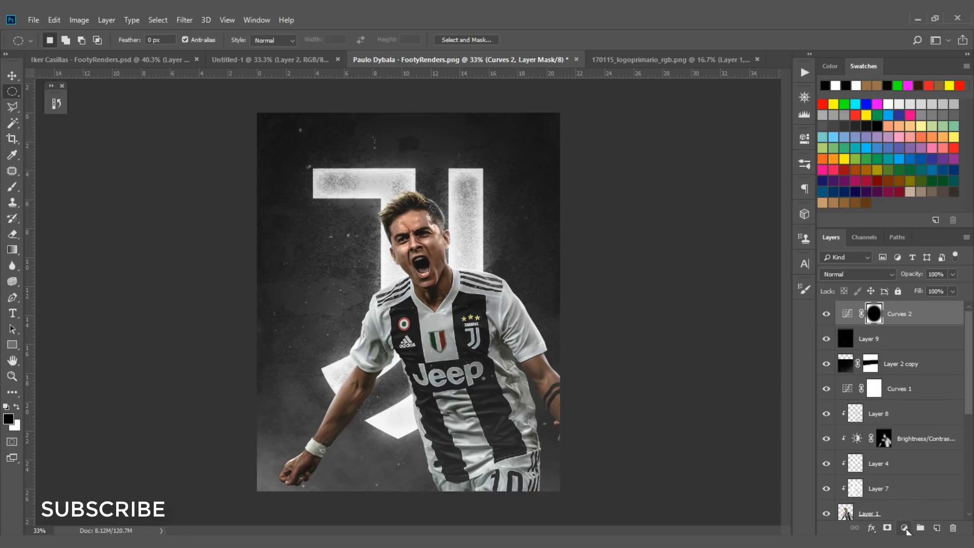
click(904, 528)
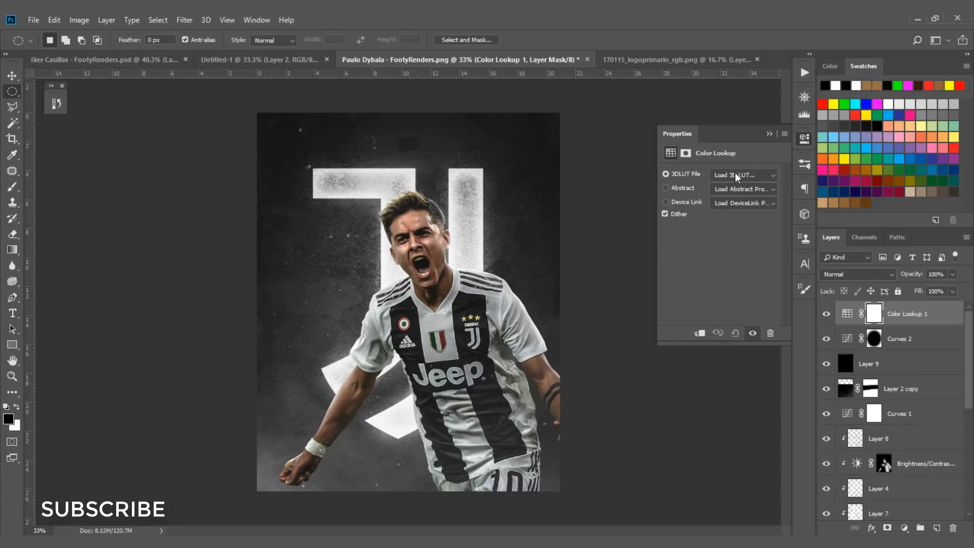
Add a Color Lookup layer using the 2Strip.look 3DLUT file.
click(732, 175)
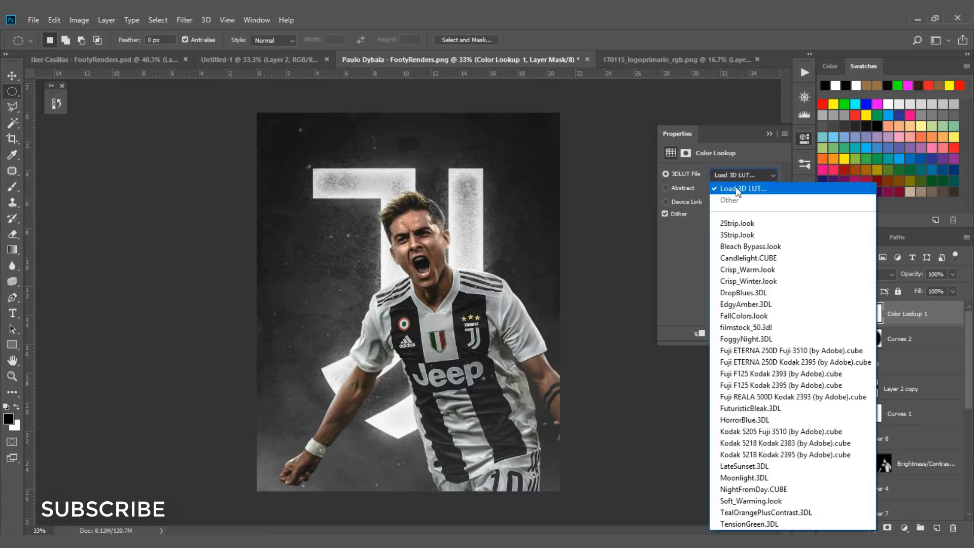
click(737, 223)
click(769, 134)
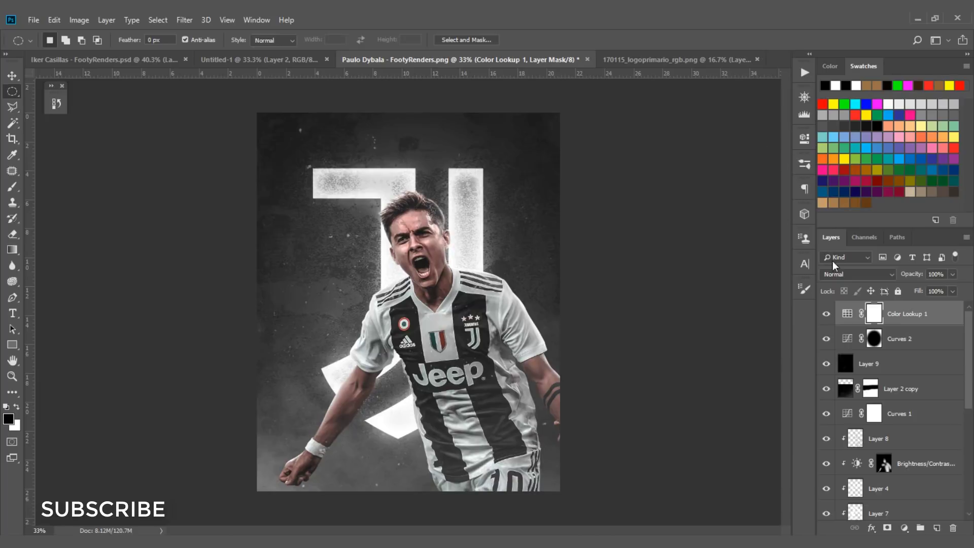
Blend the Color Lookup layer in Soft Light mode and lower its fill.
click(832, 274)
click(833, 164)
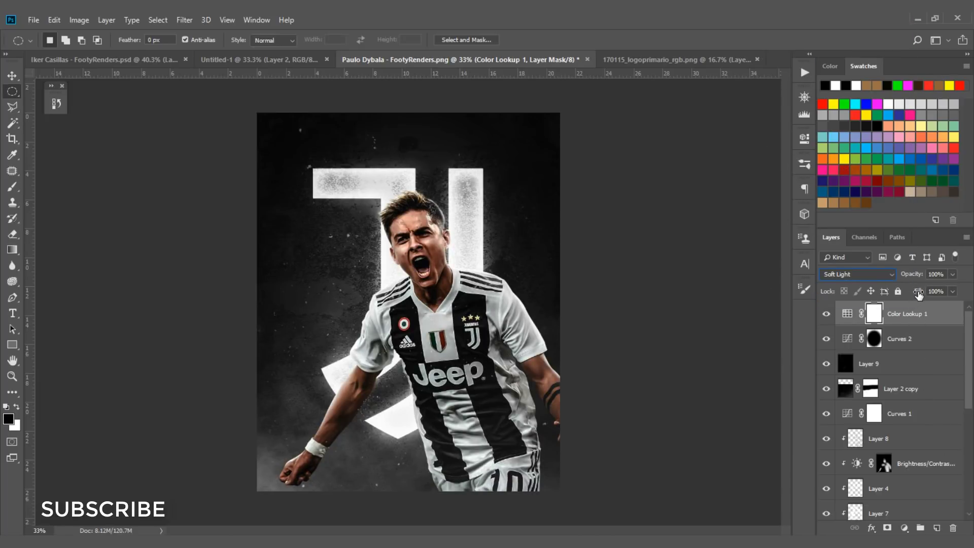
drag(917, 293, 876, 309)
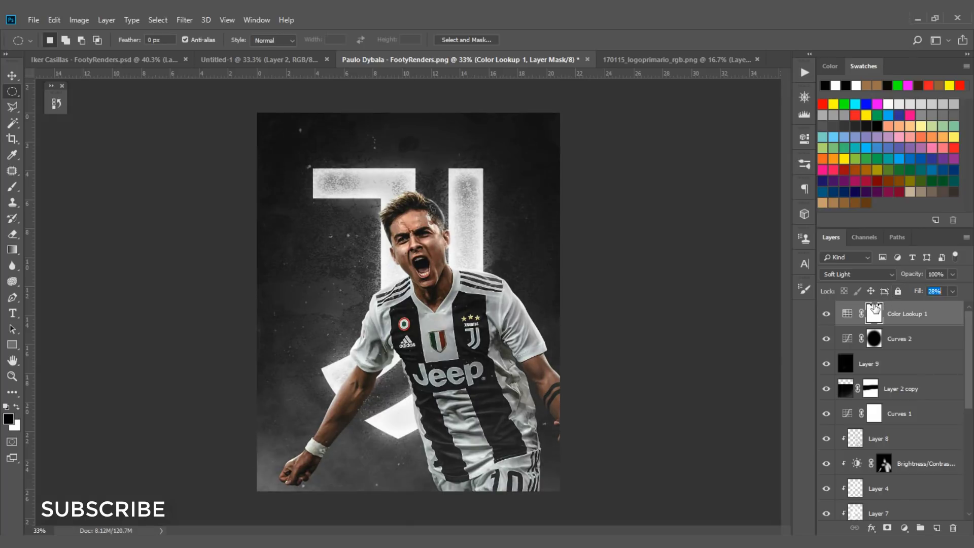